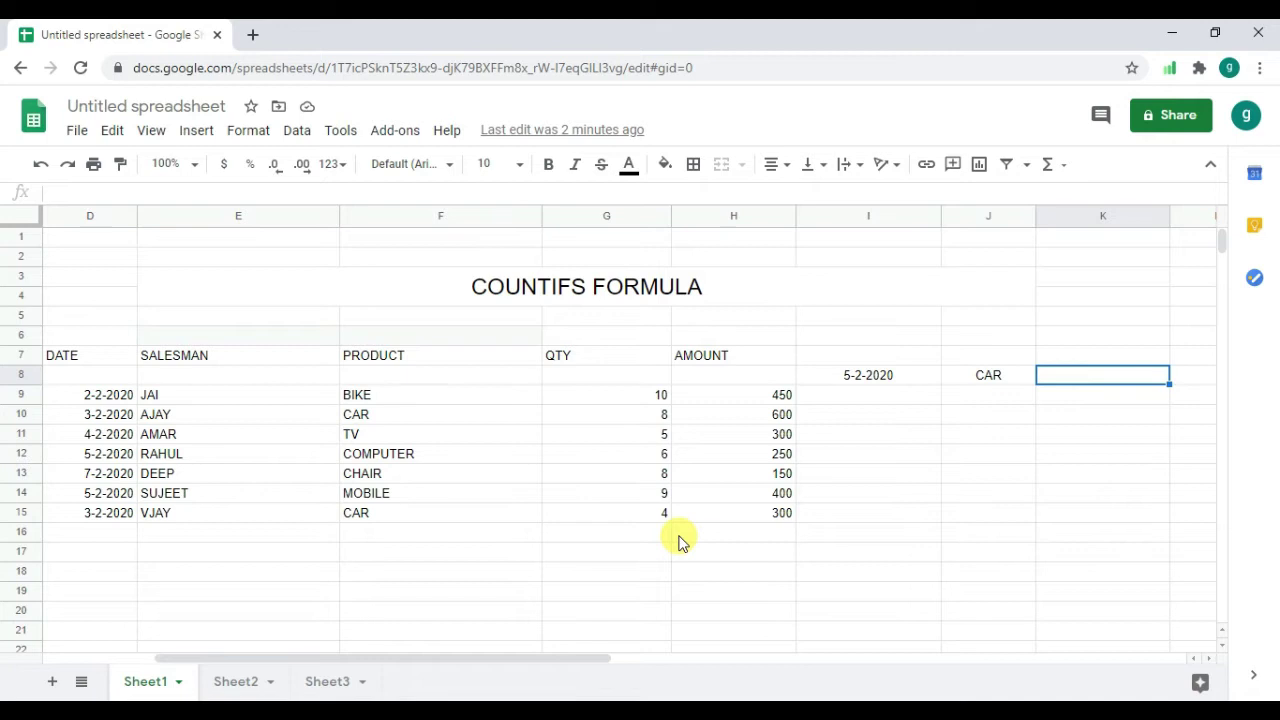
Step: Start a COUNTIFS formula in cell K8 with product range F9:F15 and the date in I8 as its criterion
type("=")
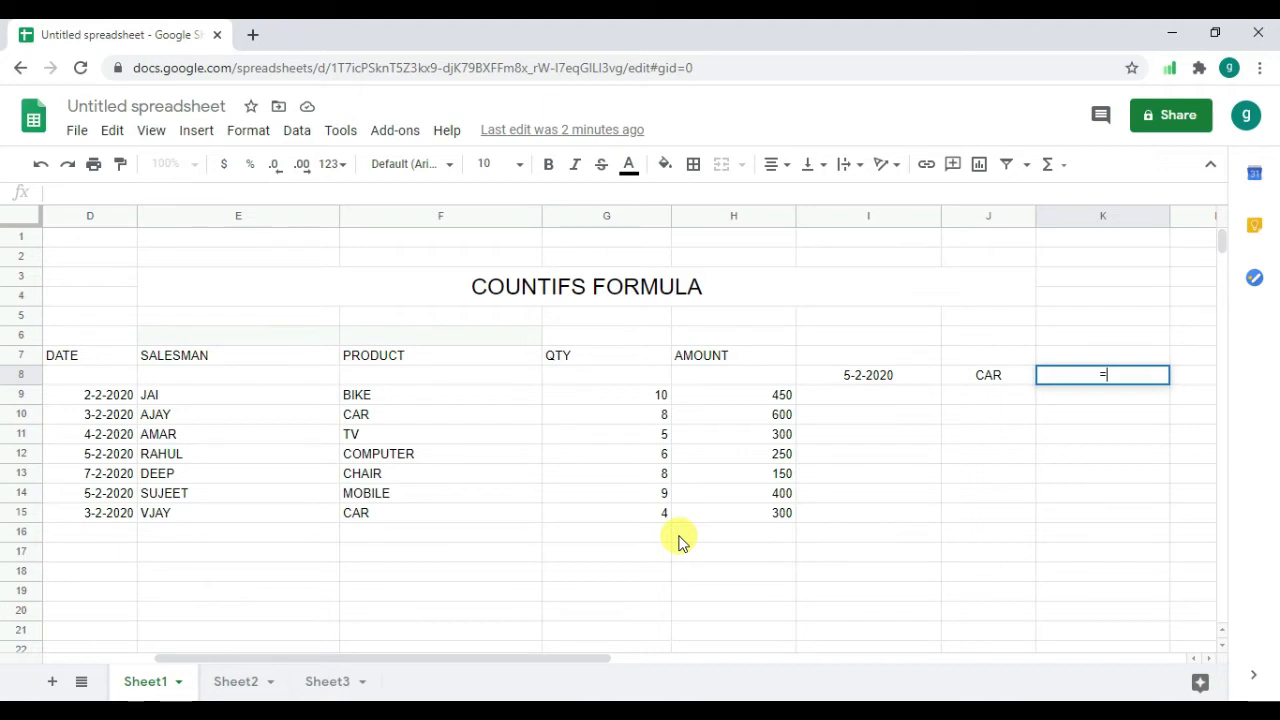
type("COU")
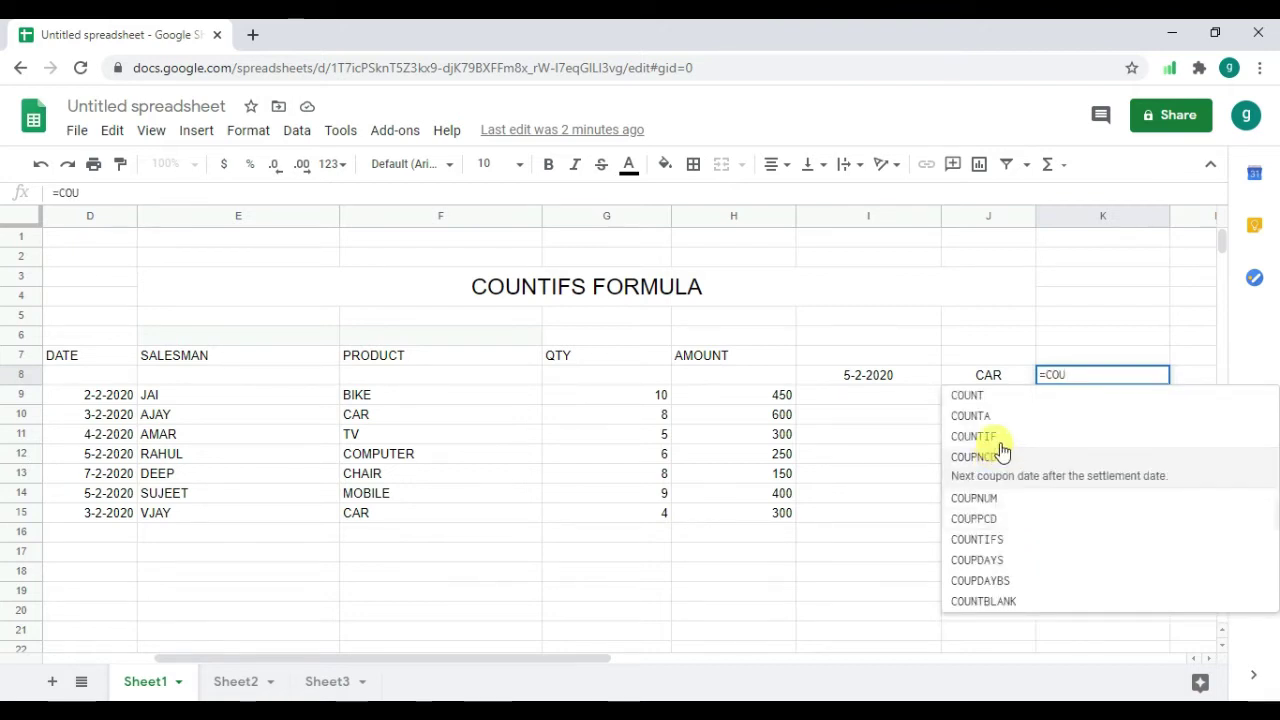
left_click(1005, 545)
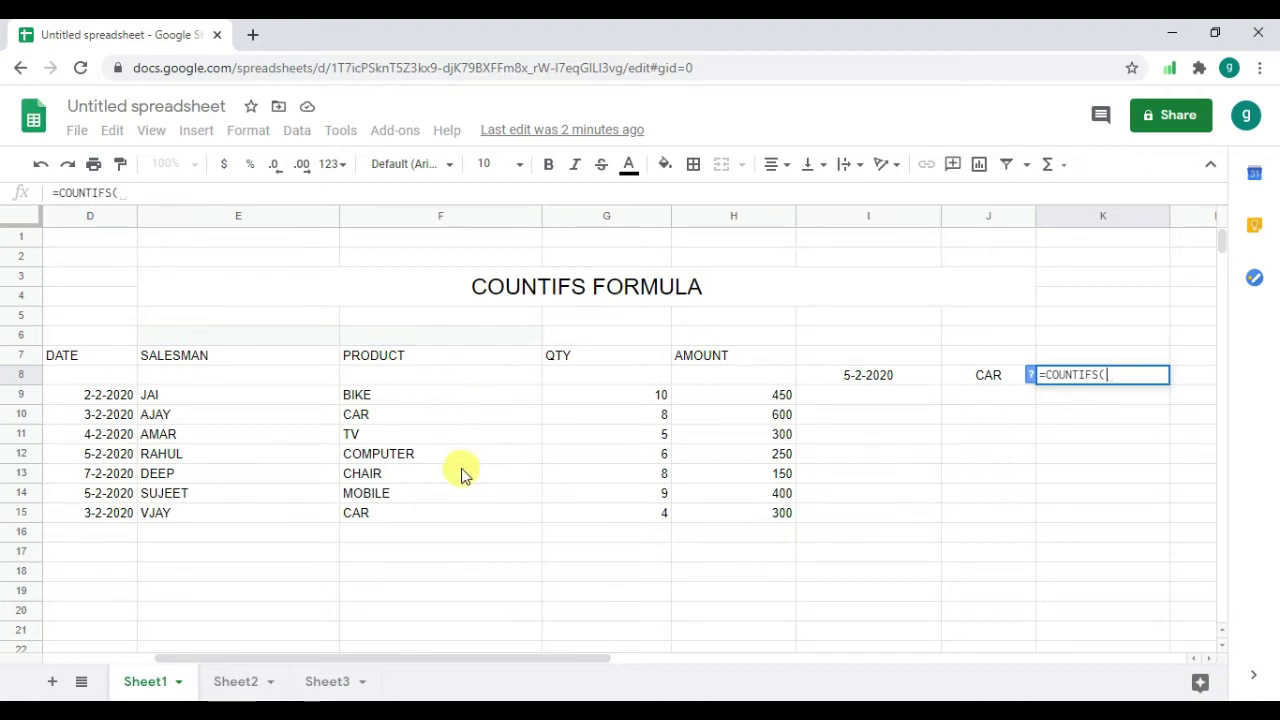
left_click_drag(467, 505, 473, 518)
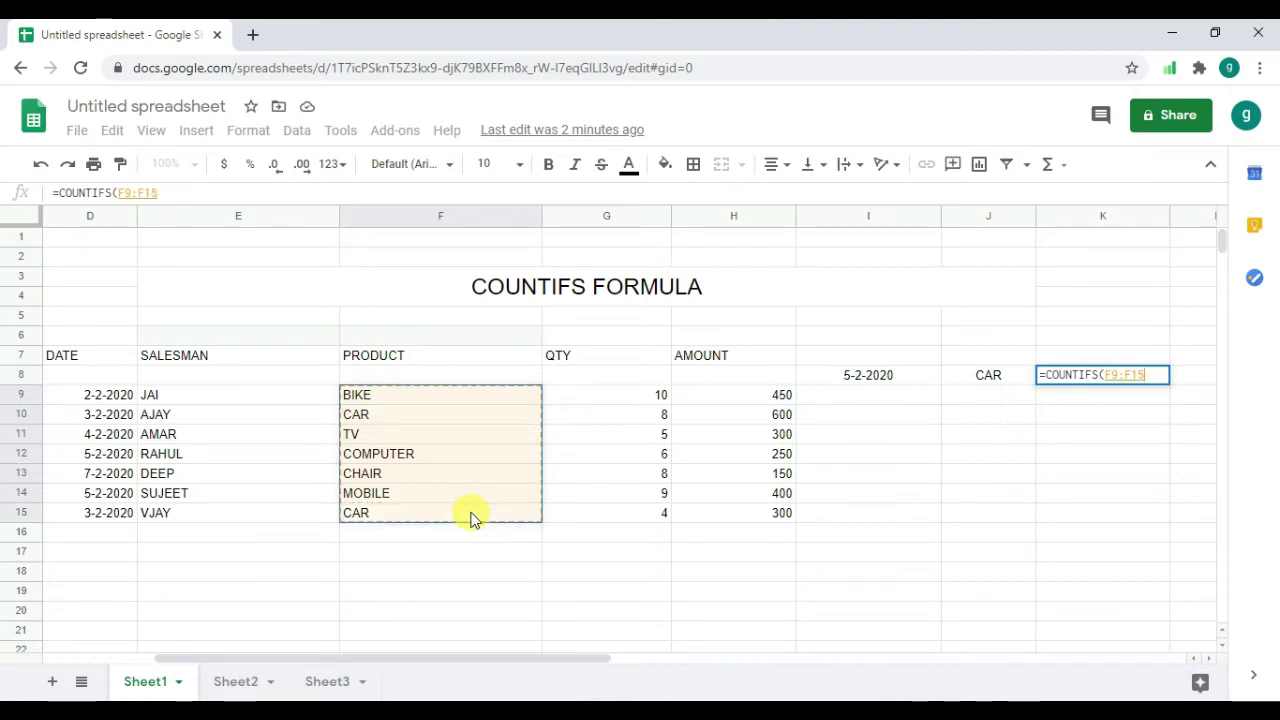
type(",")
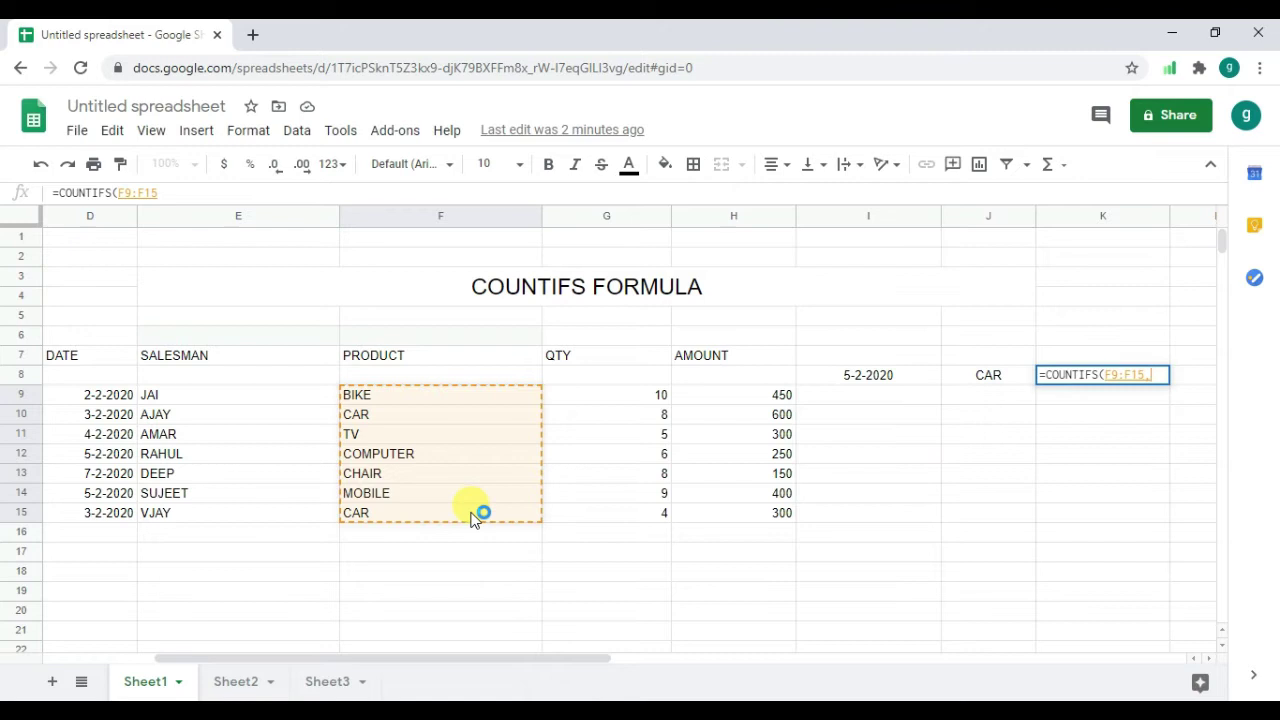
left_click(834, 374)
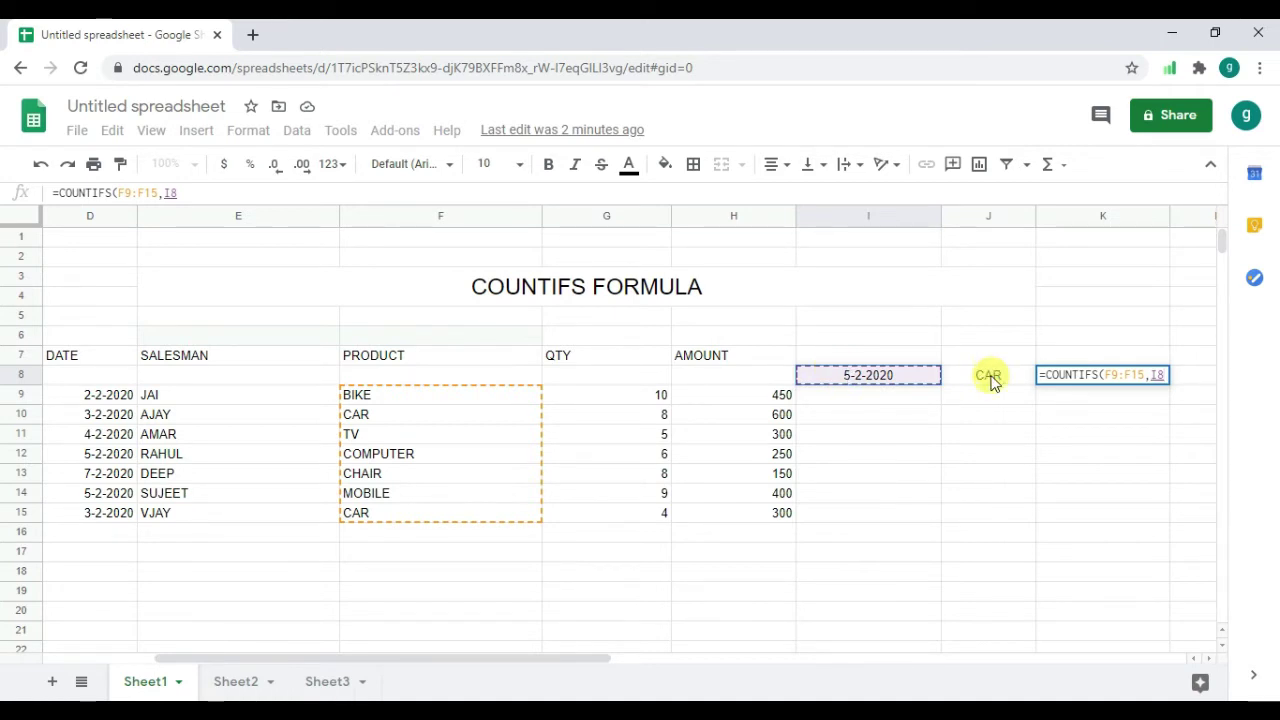
type(",")
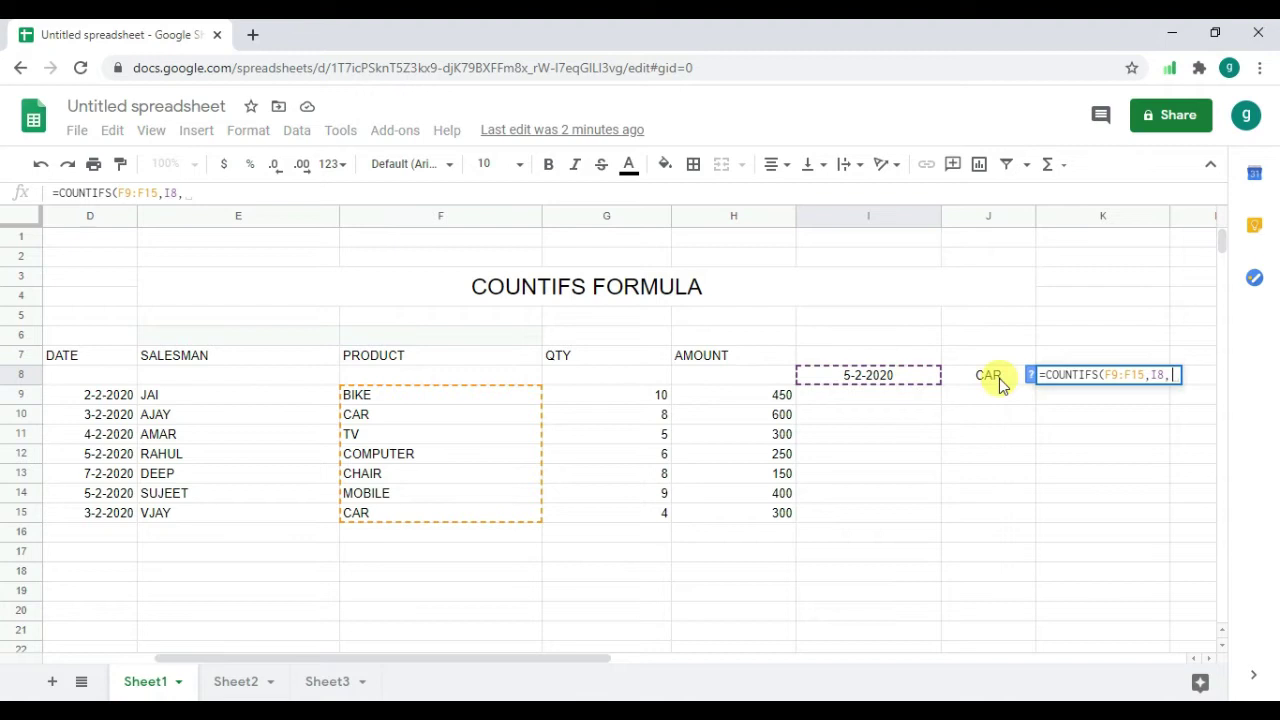
left_click(1001, 382)
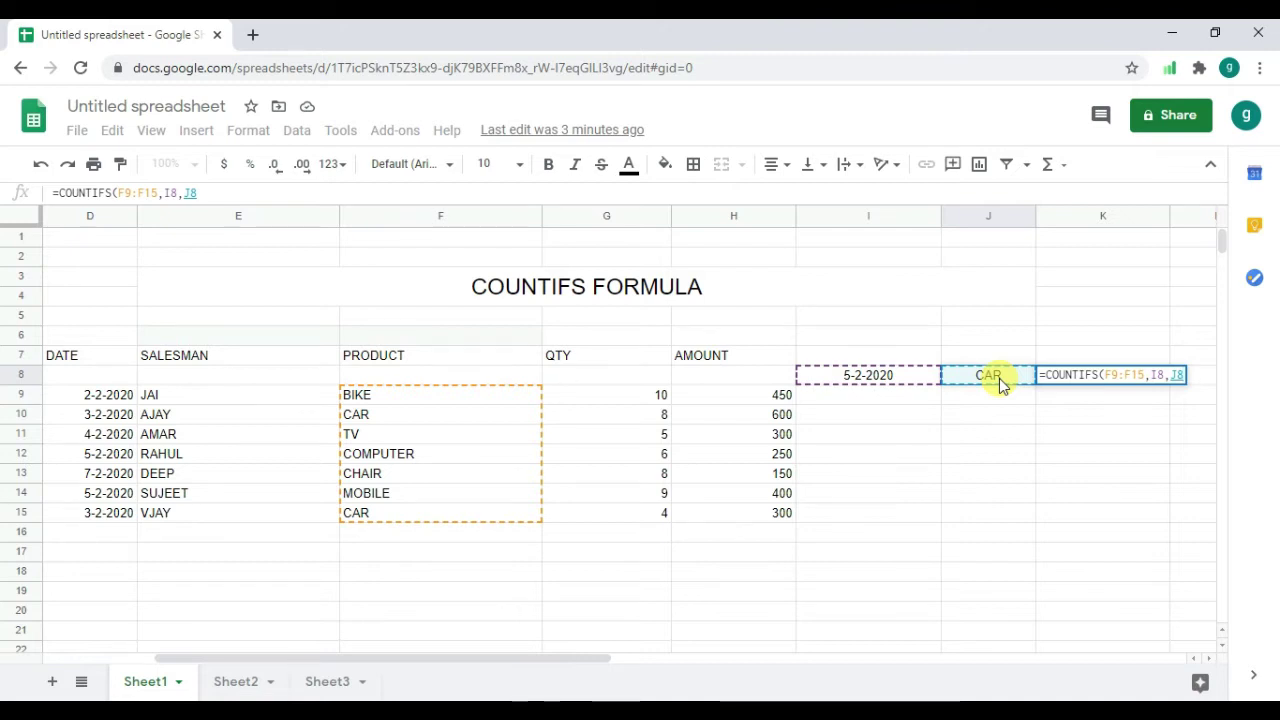
type(",")
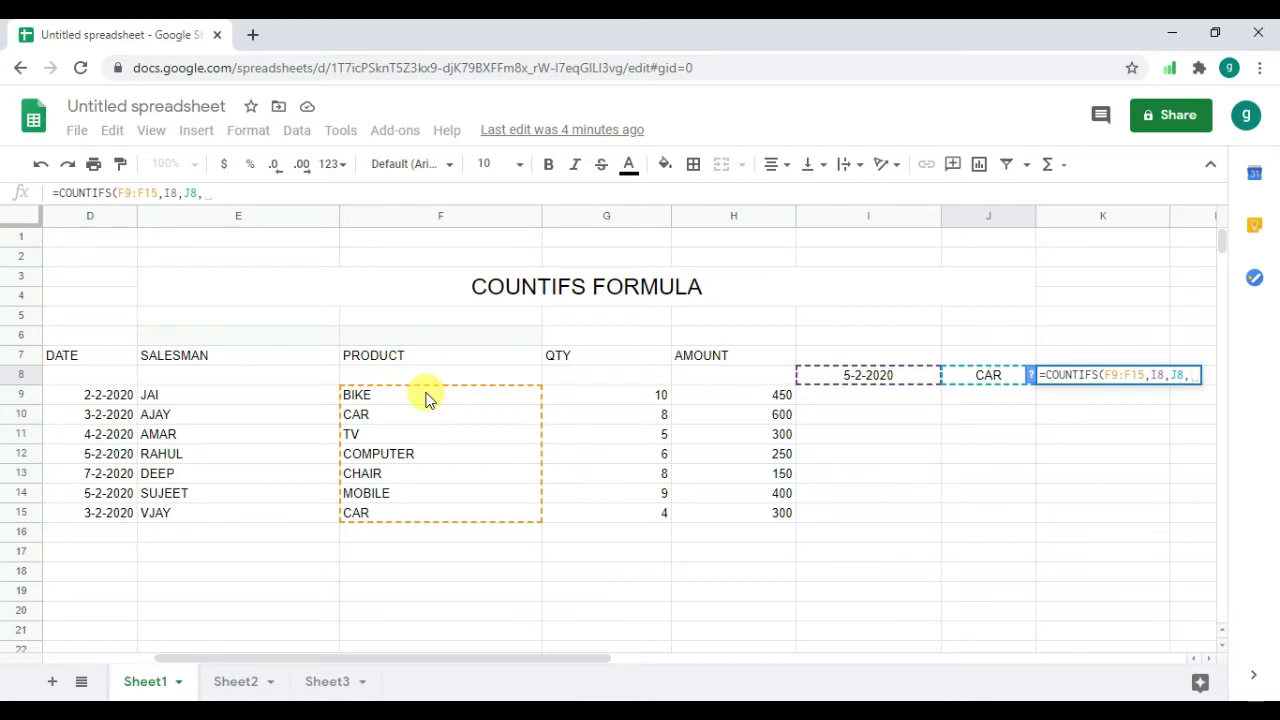
key("BackSpace")
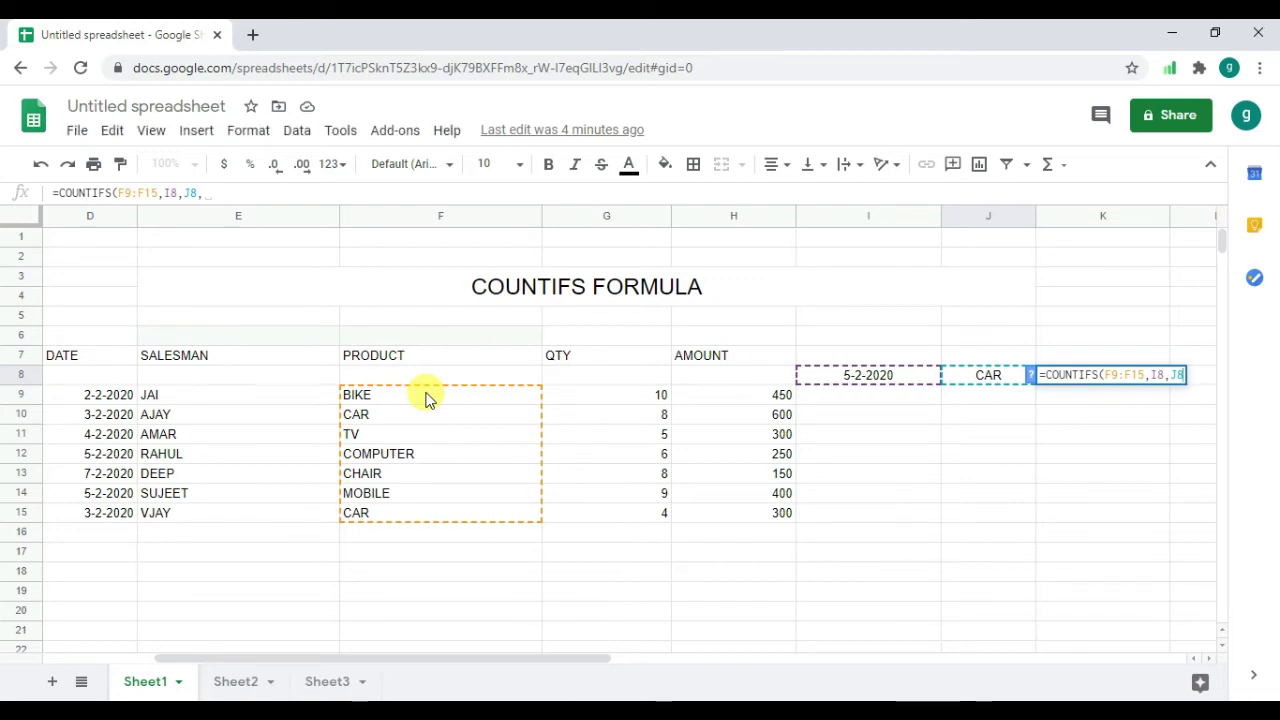
key("BackSpace")
key("BackSpace")
key("BackSpace")
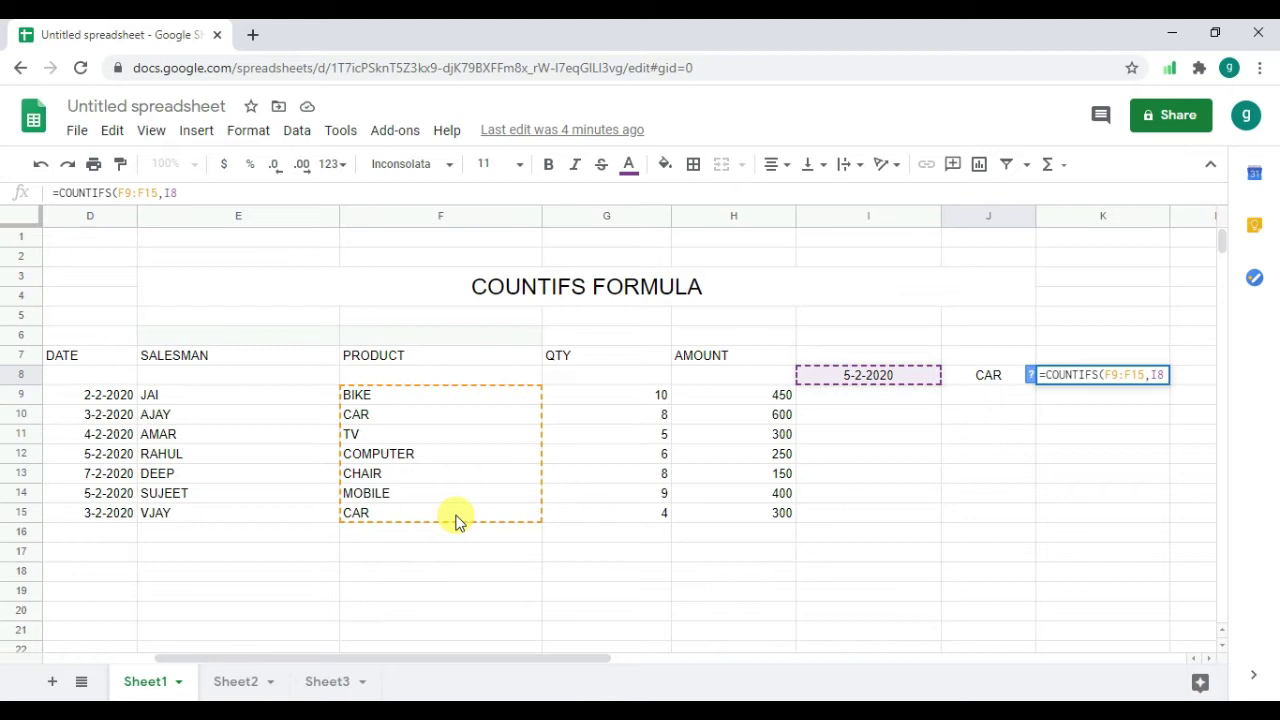
Step: Extend the formula in K8 with the second range and criterion so it reads =COUNTIFS(F9:F15,I8,F9:F15,J8)
key("Escape")
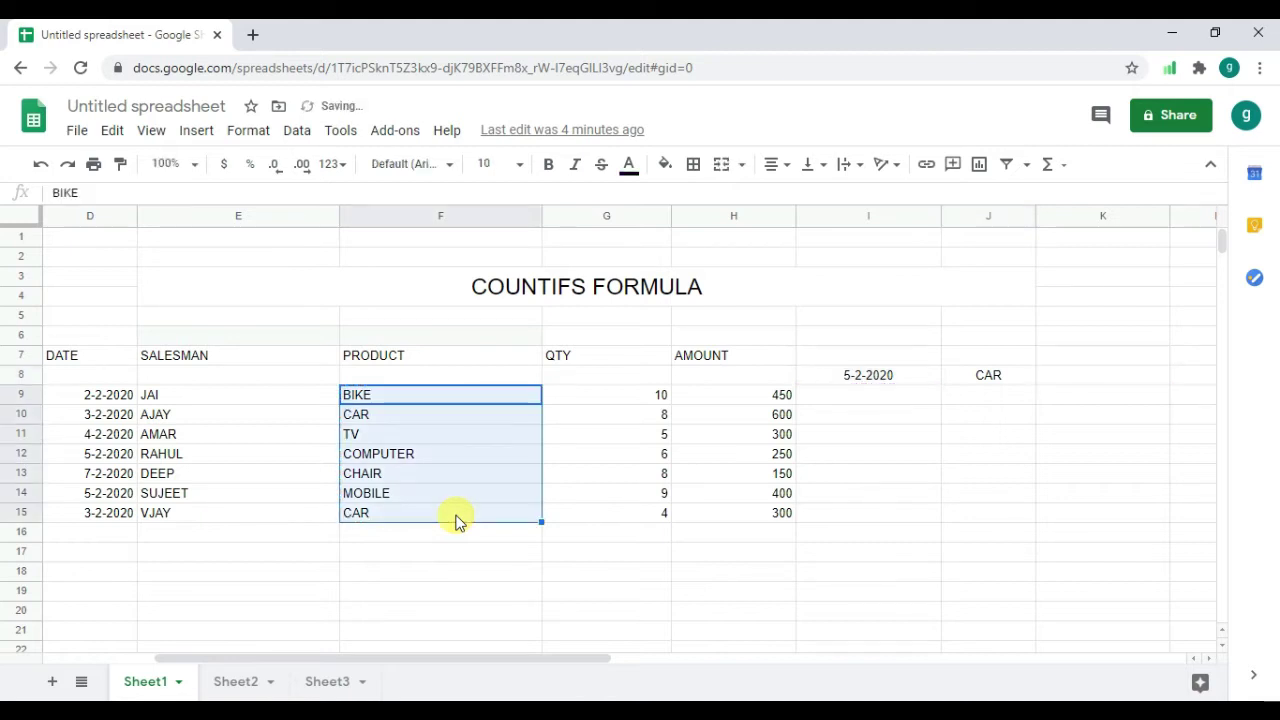
left_click(1080, 378)
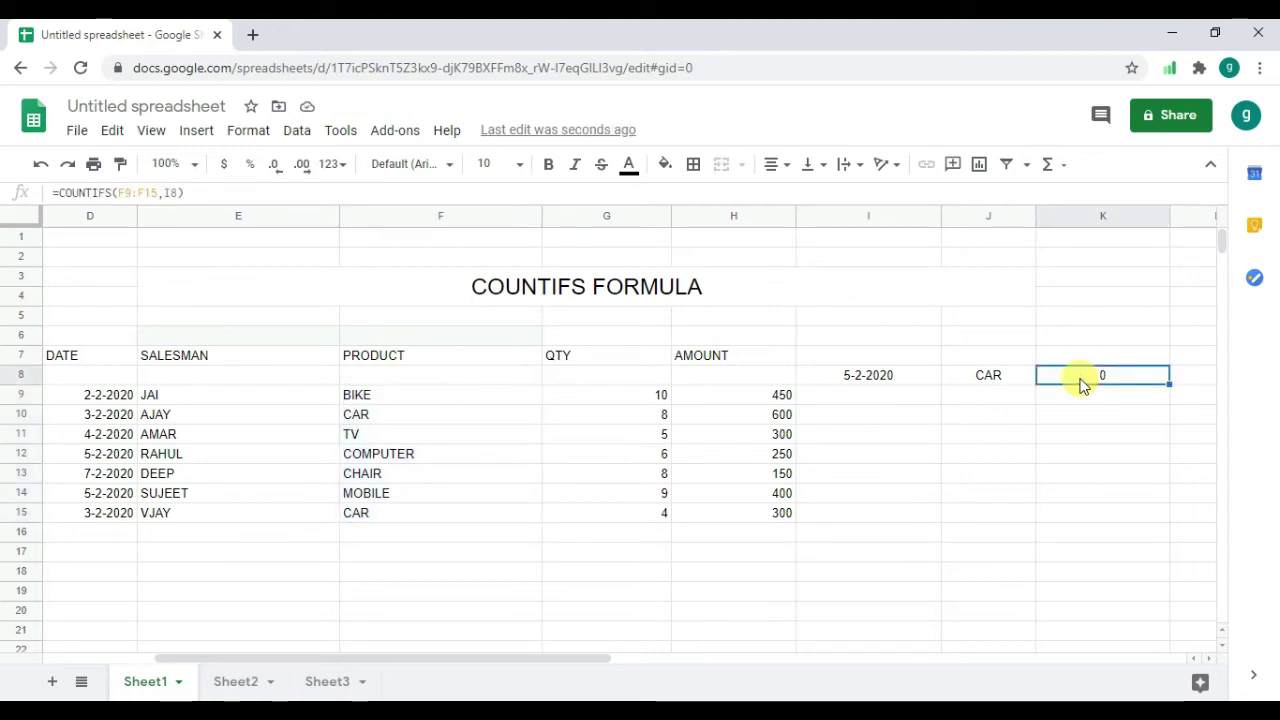
double_click(1081, 378)
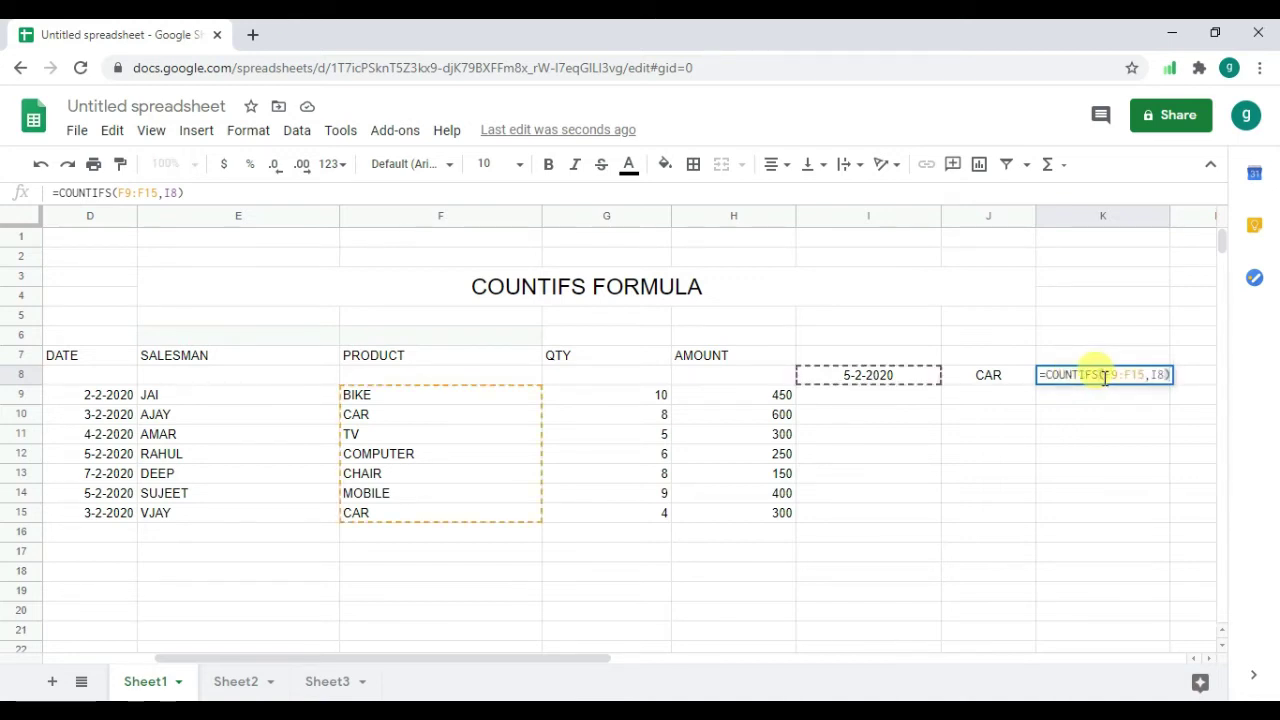
key("BackSpace")
key("BackSpace")
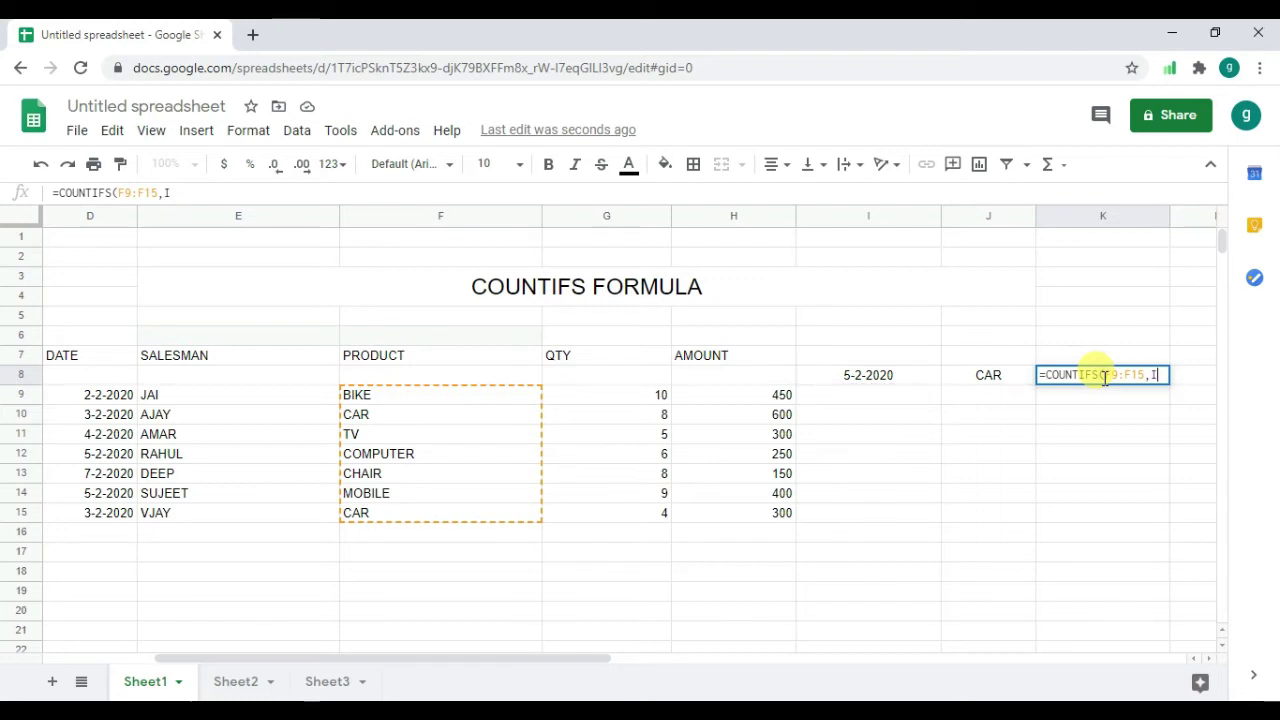
type("8")
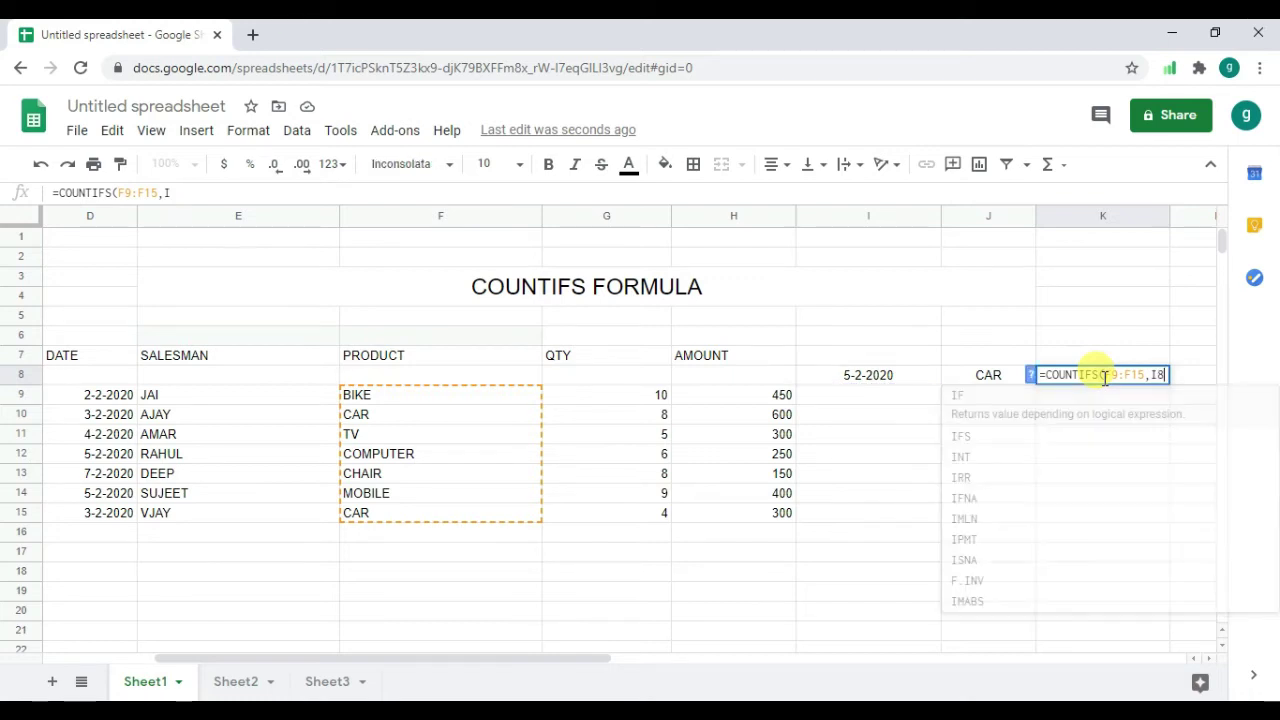
type(",")
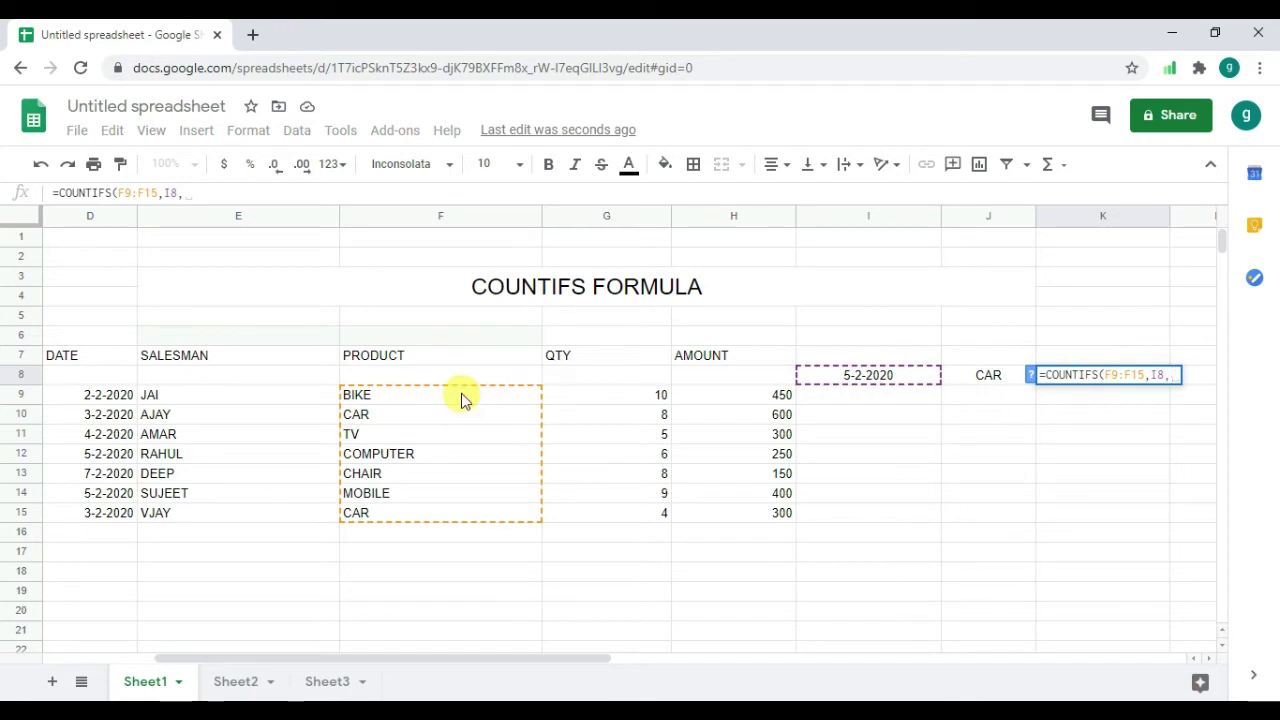
left_click_drag(462, 403, 487, 527)
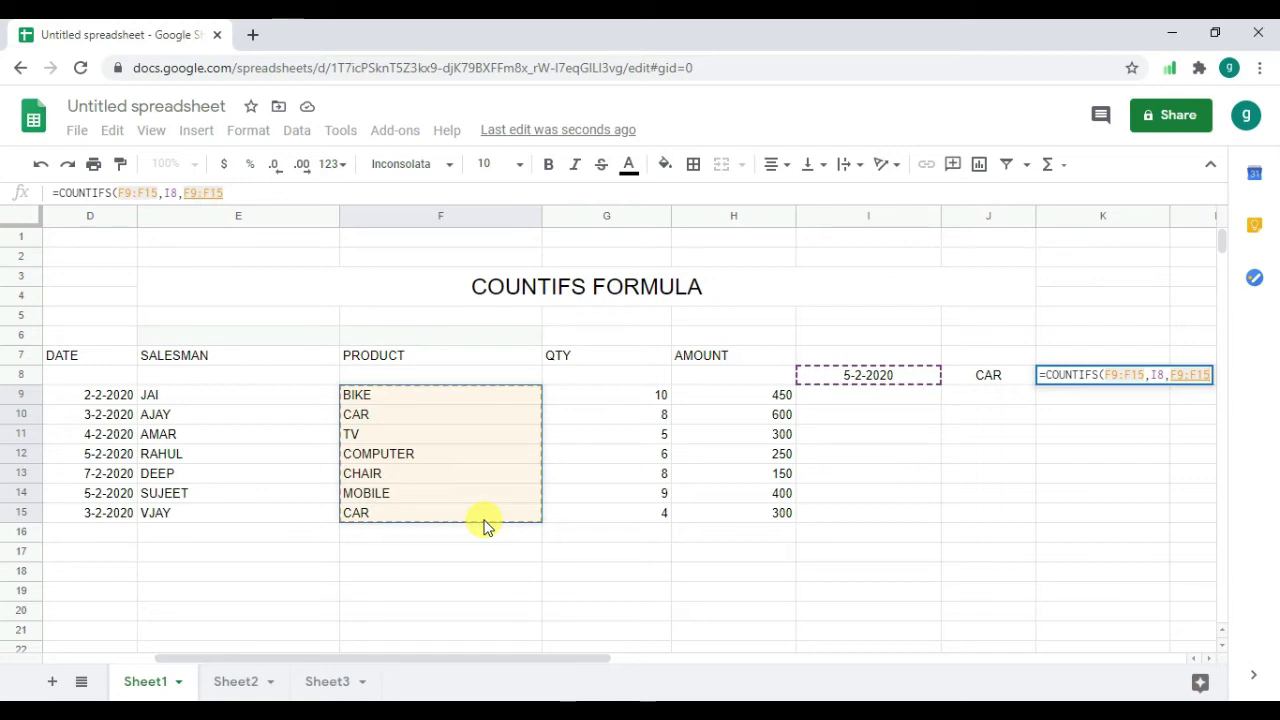
type(",")
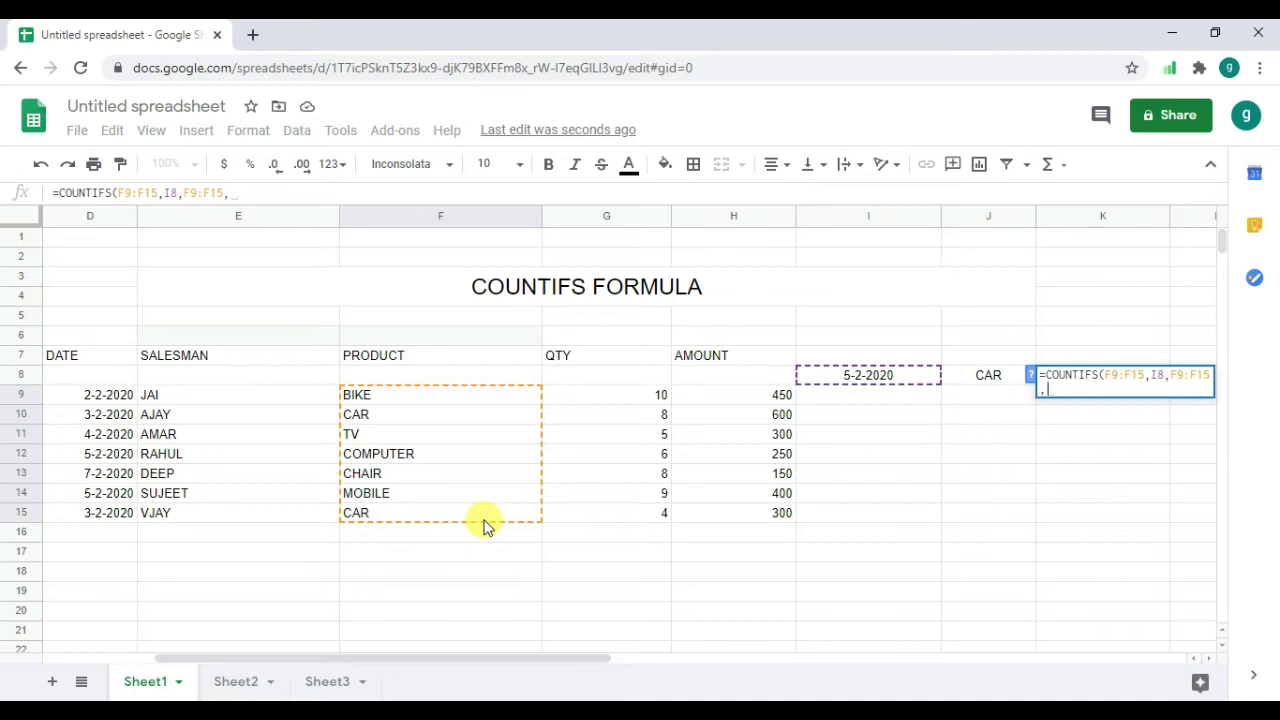
left_click(988, 378)
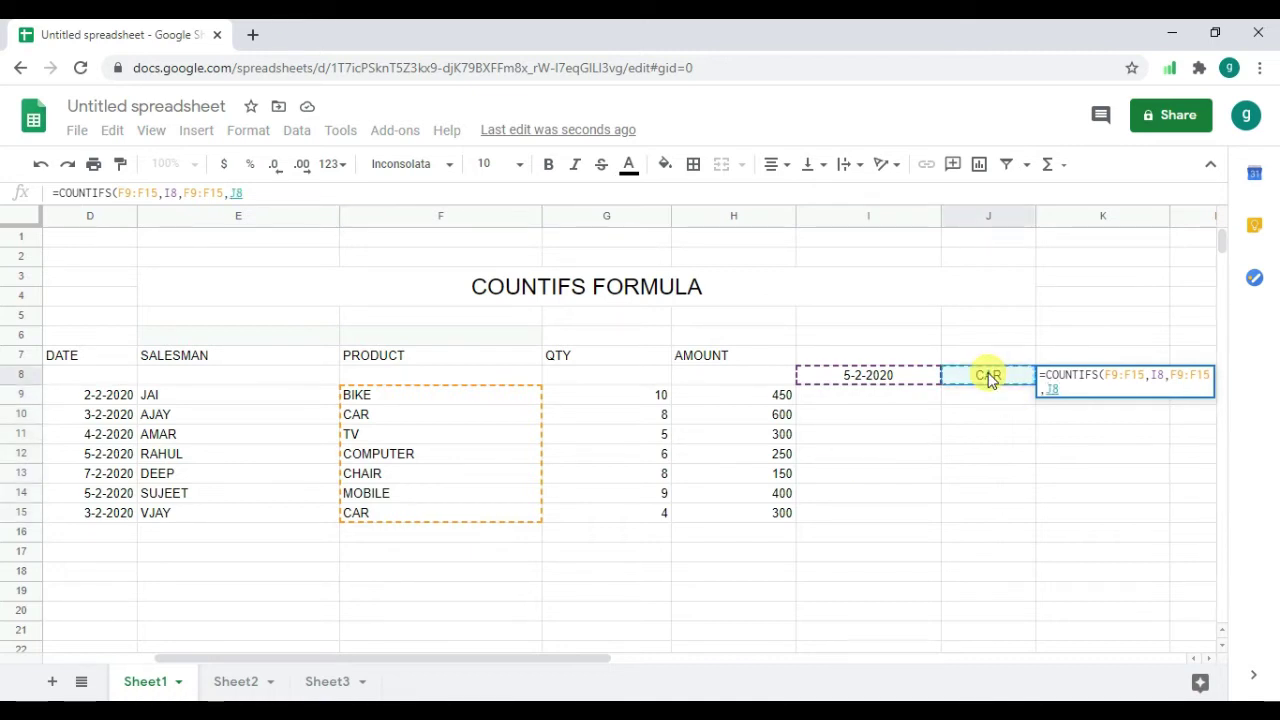
type(")")
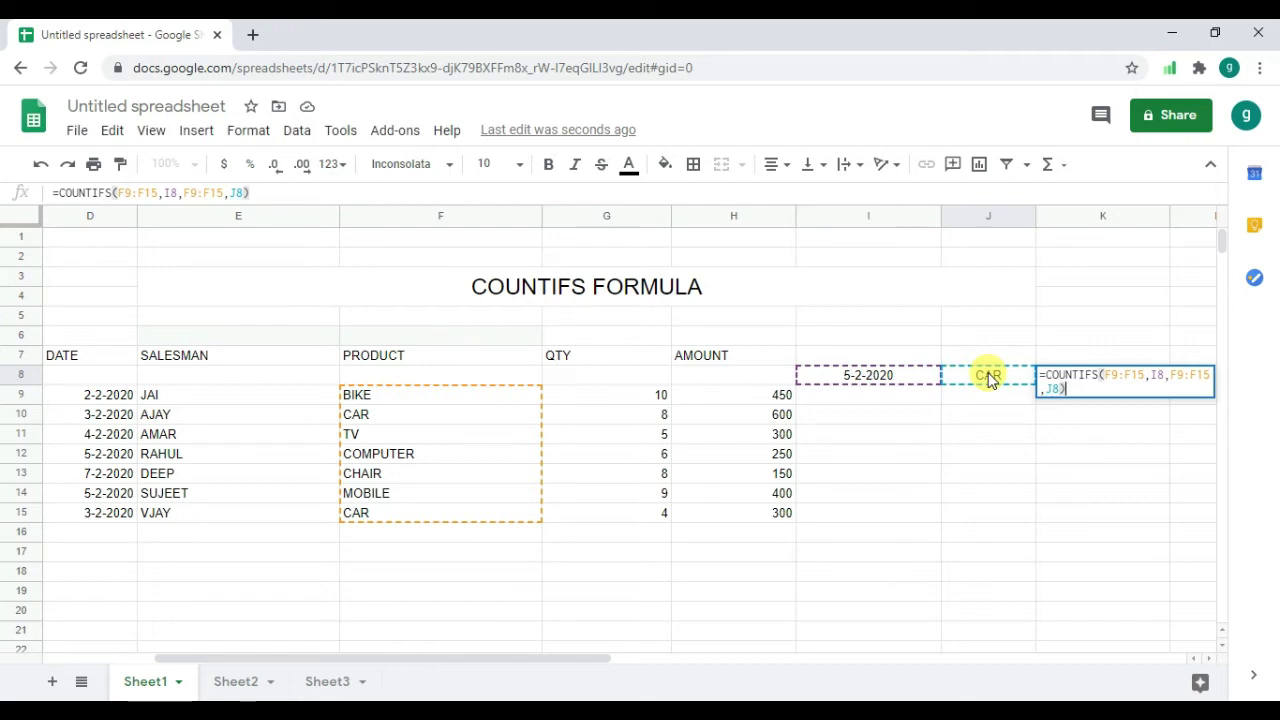
key("Return")
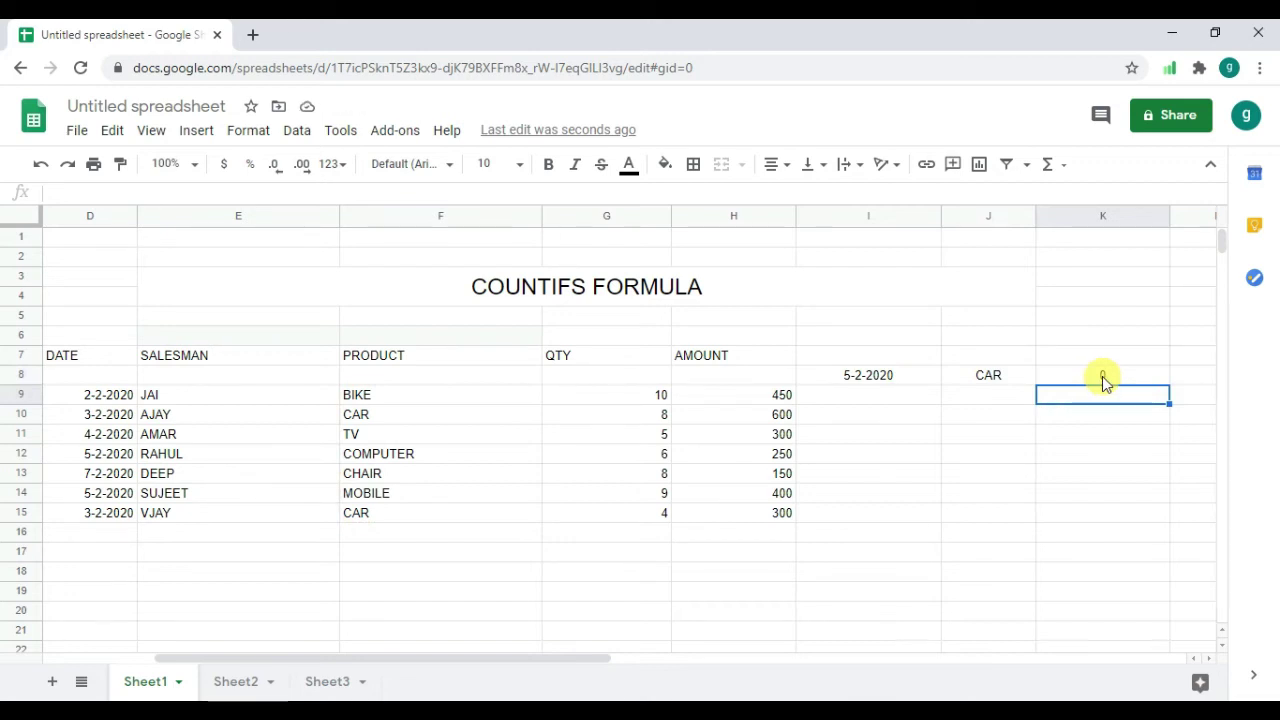
Step: Change the criterion date in cell I8 to 3-2-2020
left_click(889, 381)
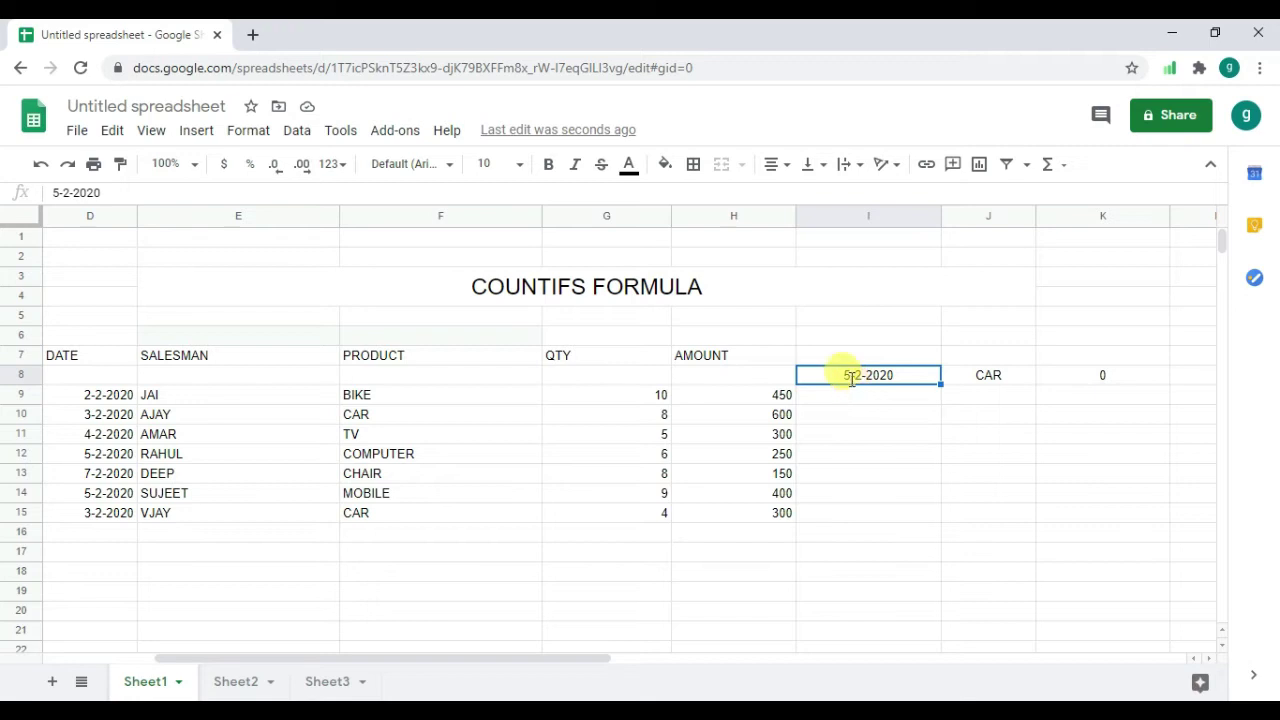
double_click(851, 377)
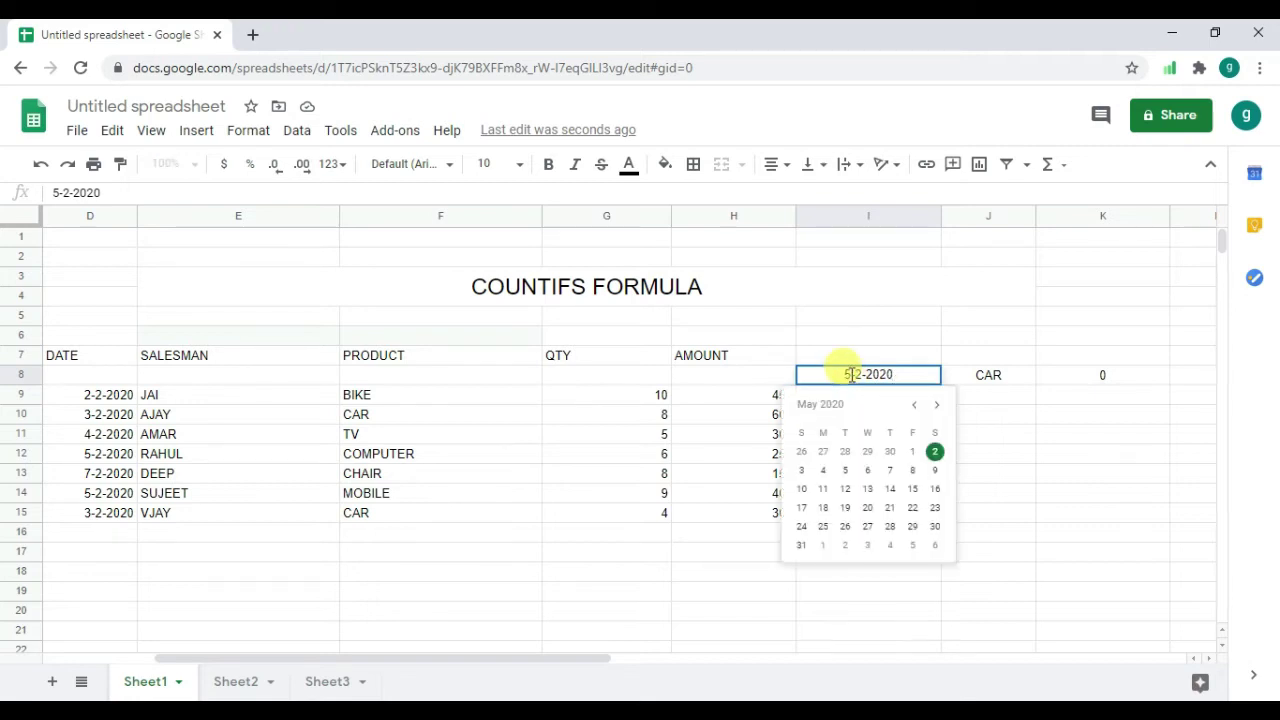
key("BackSpace")
type("3")
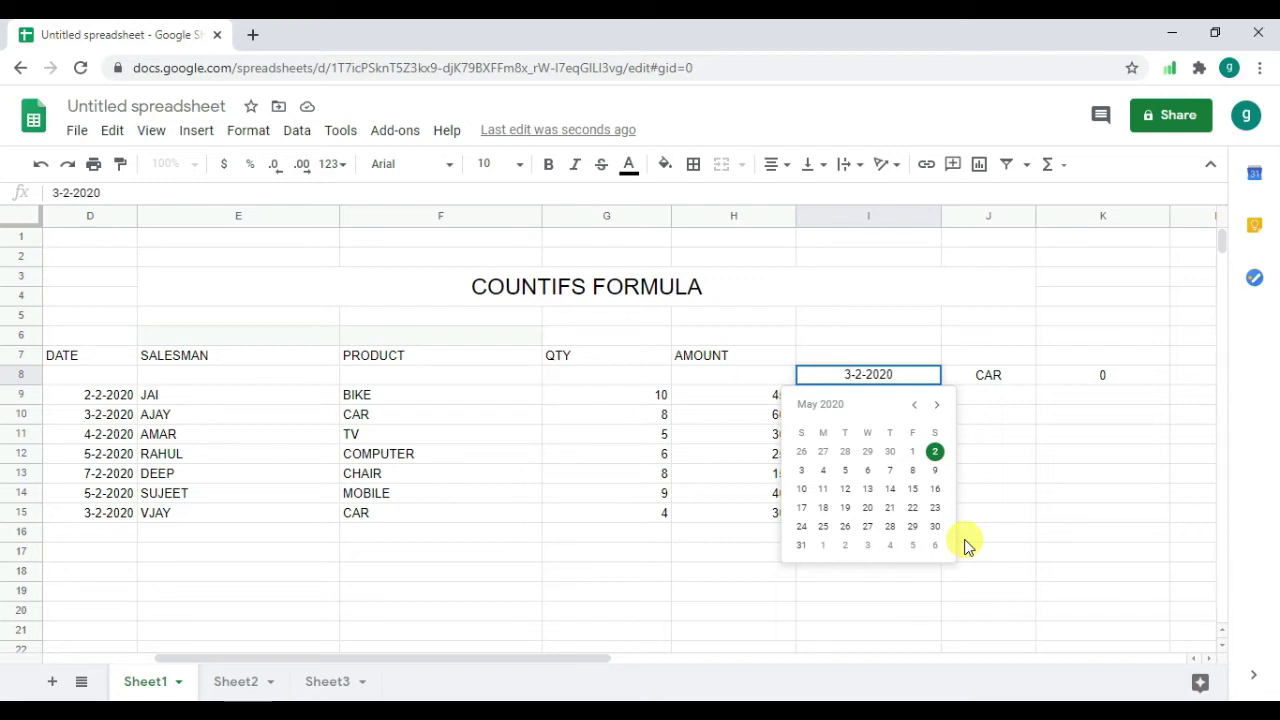
key("Return")
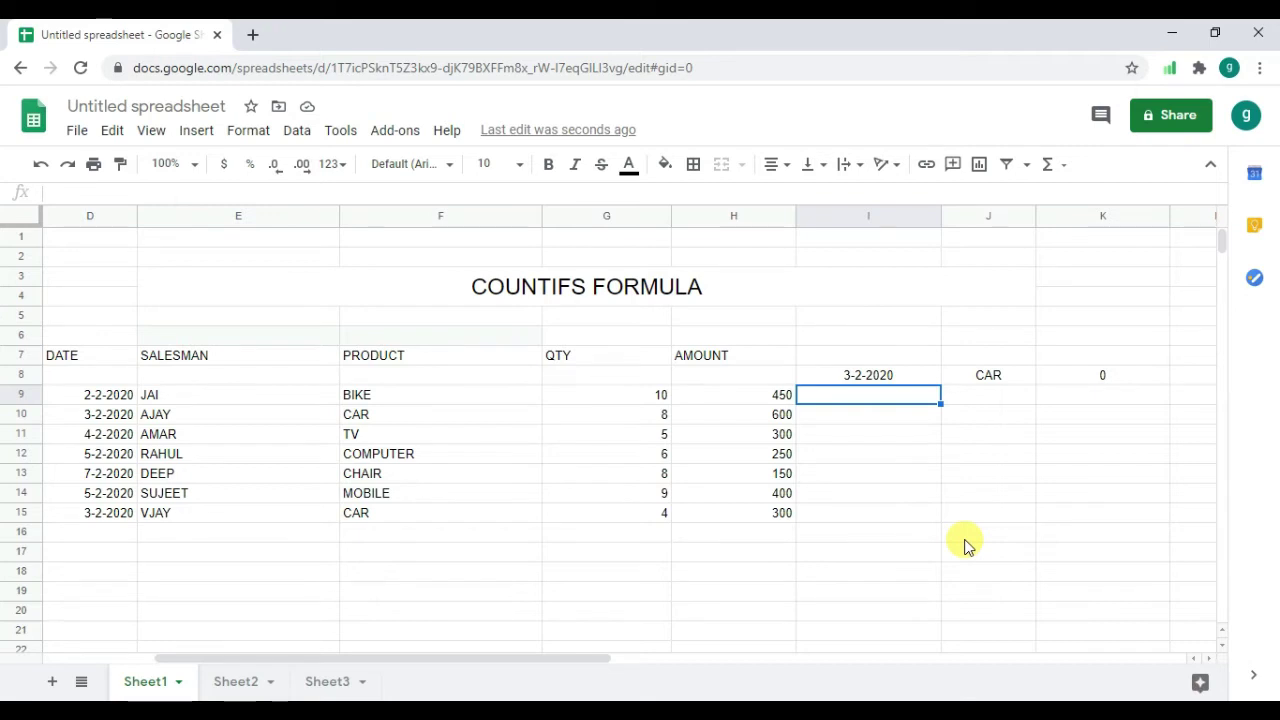
Step: Remove all arguments from the COUNTIFS formula in K8, keeping the function name and opening parenthesis
left_click(1108, 380)
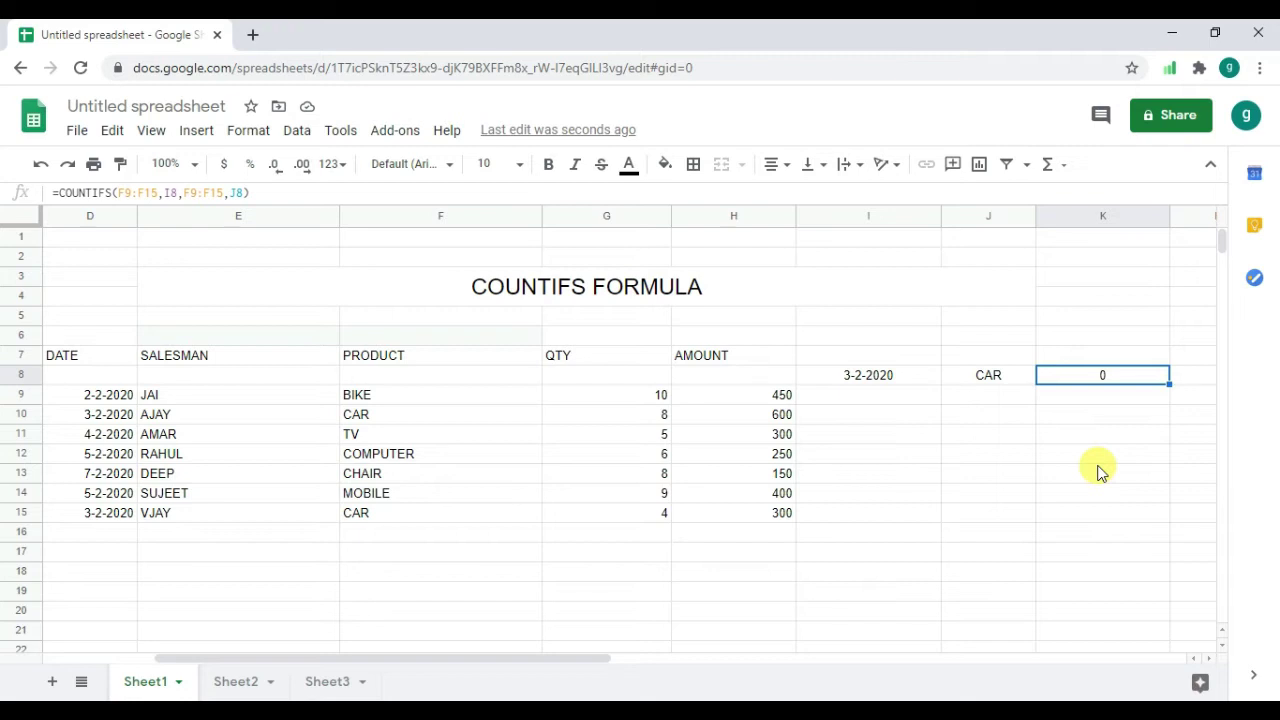
double_click(1098, 375)
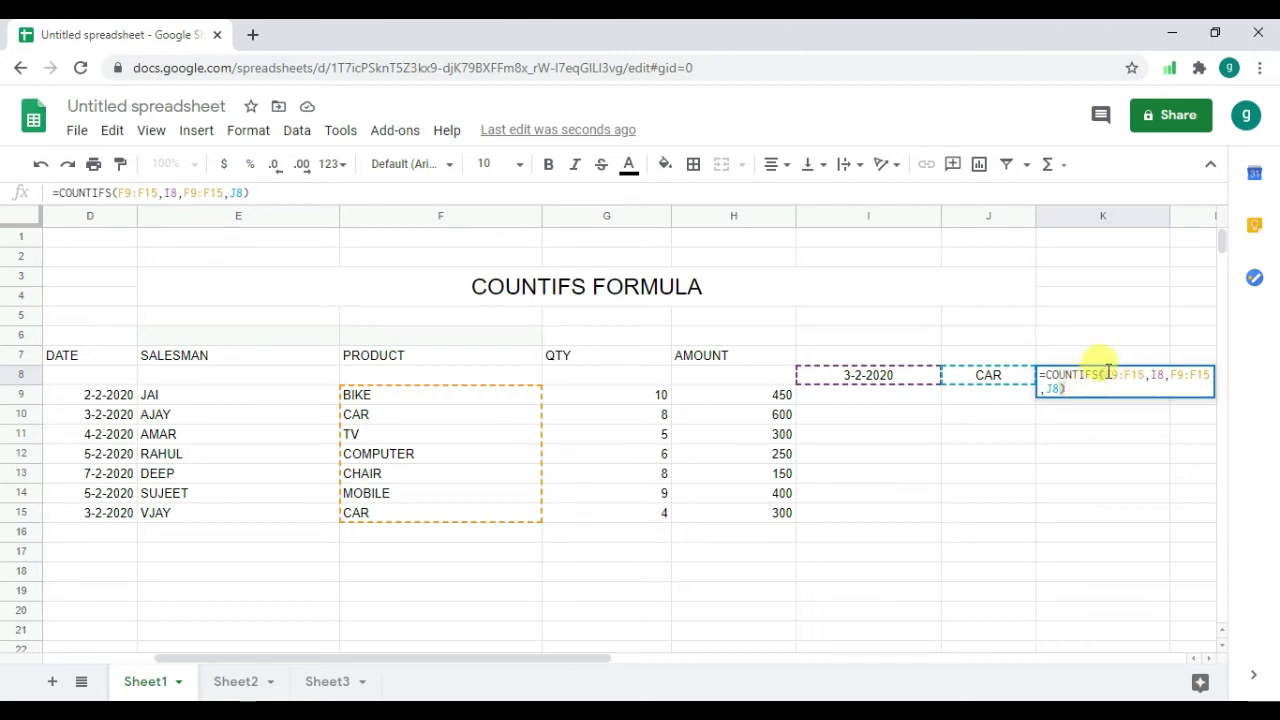
left_click_drag(1100, 375, 1120, 395)
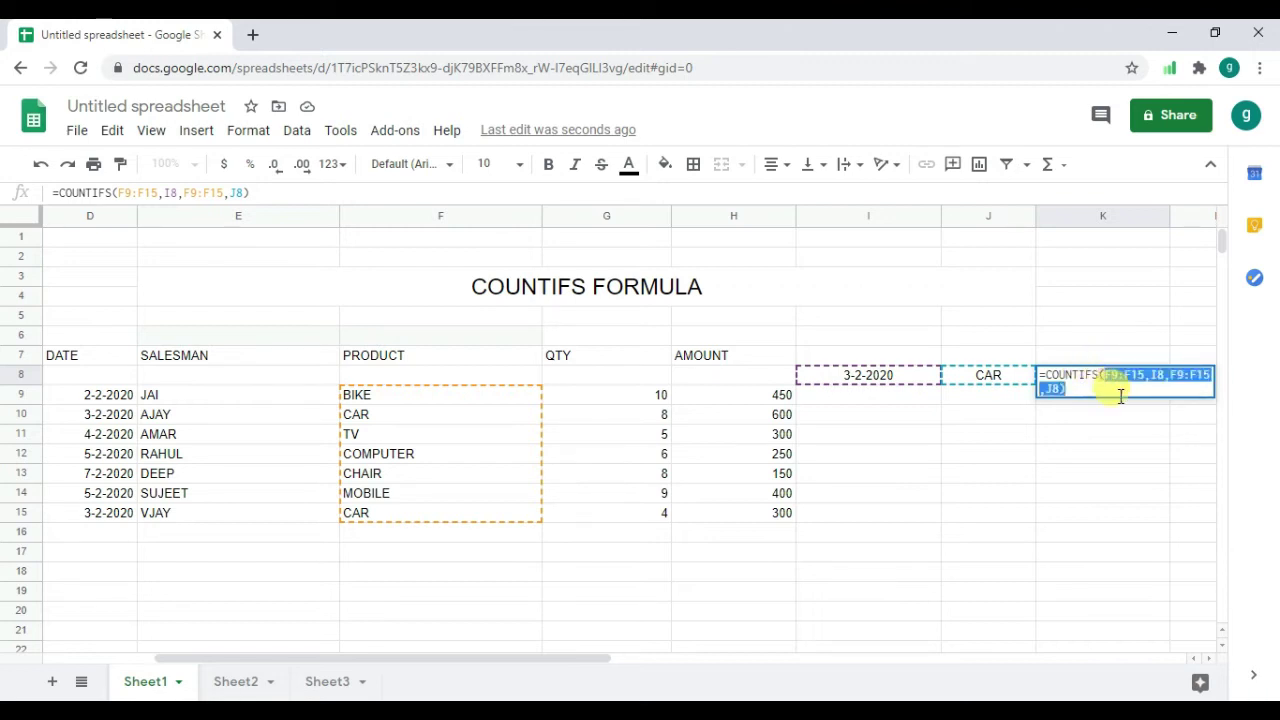
key("BackSpace")
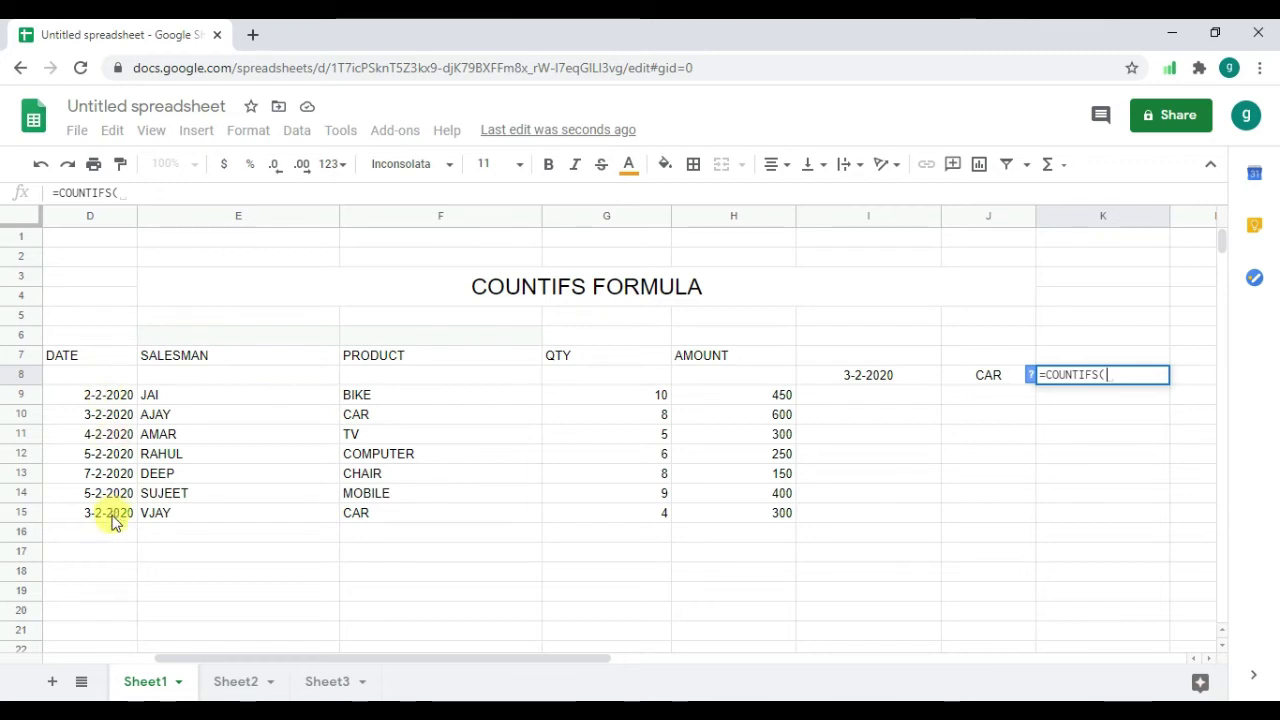
left_click_drag(112, 522, 112, 522)
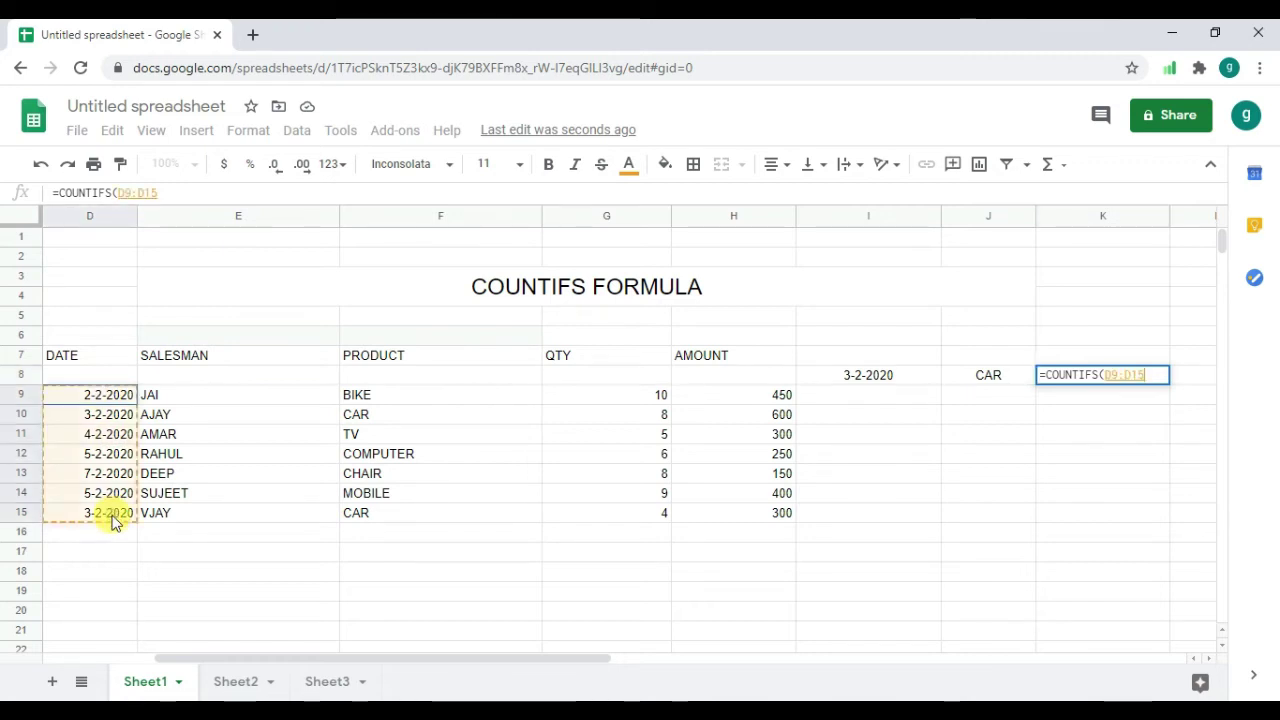
left_click(112, 522)
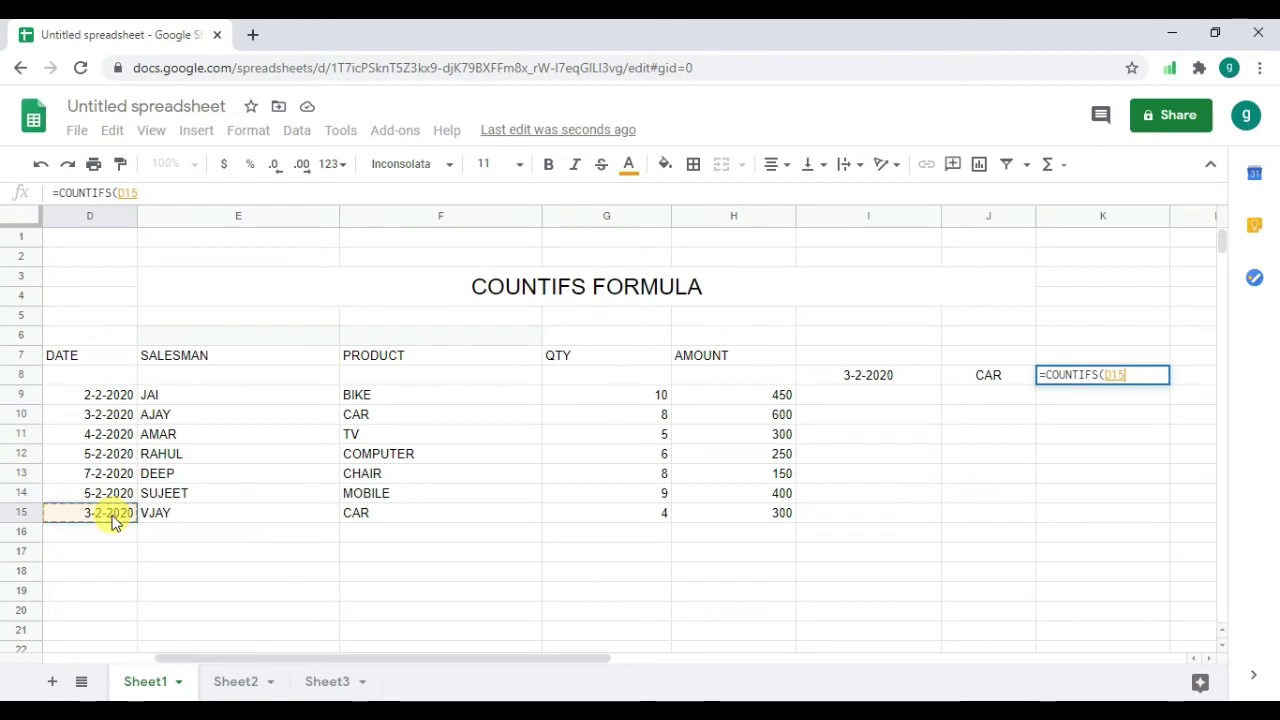
type(",")
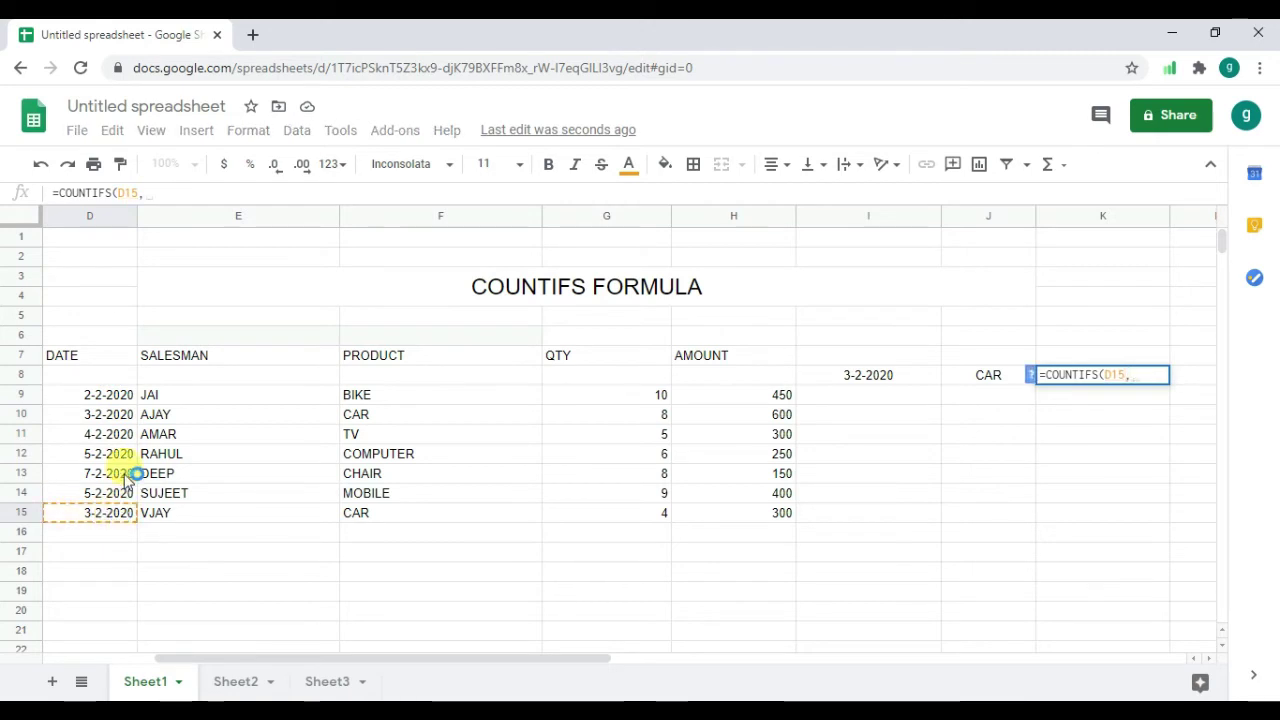
key("BackSpace")
key("BackSpace")
key("BackSpace")
key("BackSpace")
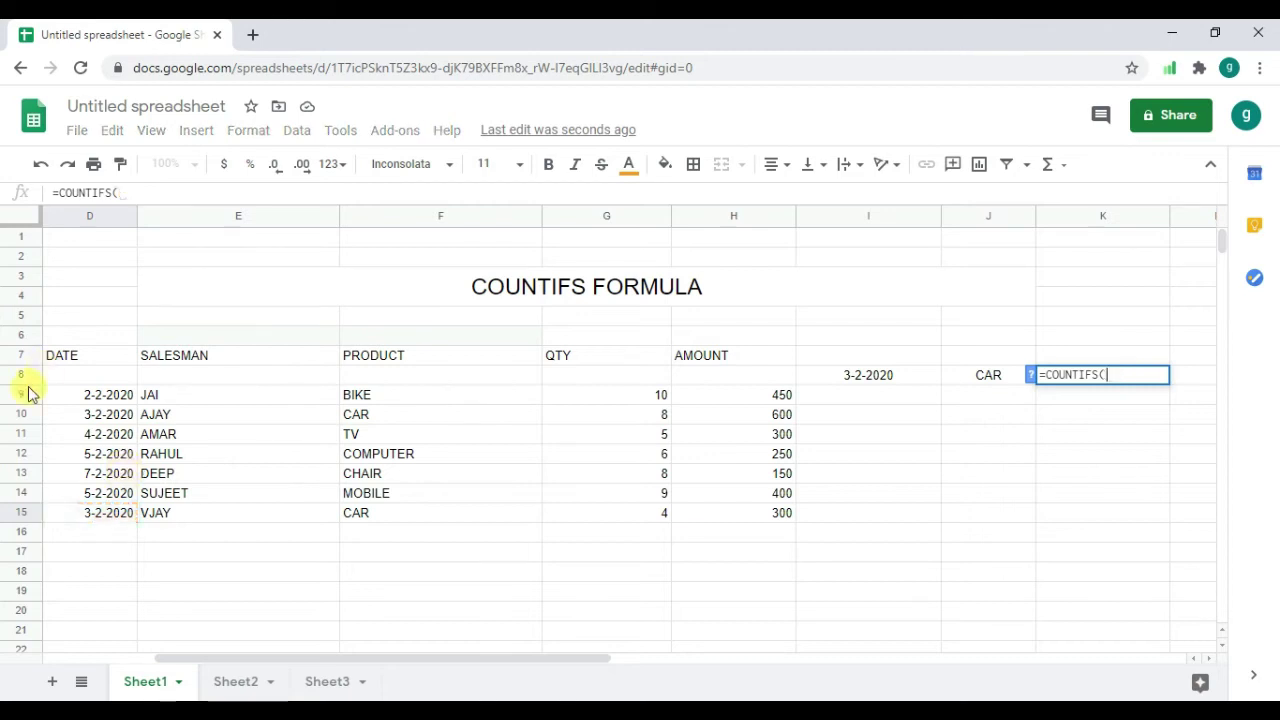
Step: Add the date range D9:D15 with the date in I8 as its criterion to the COUNTIFS formula in K8
type("D9:D15")
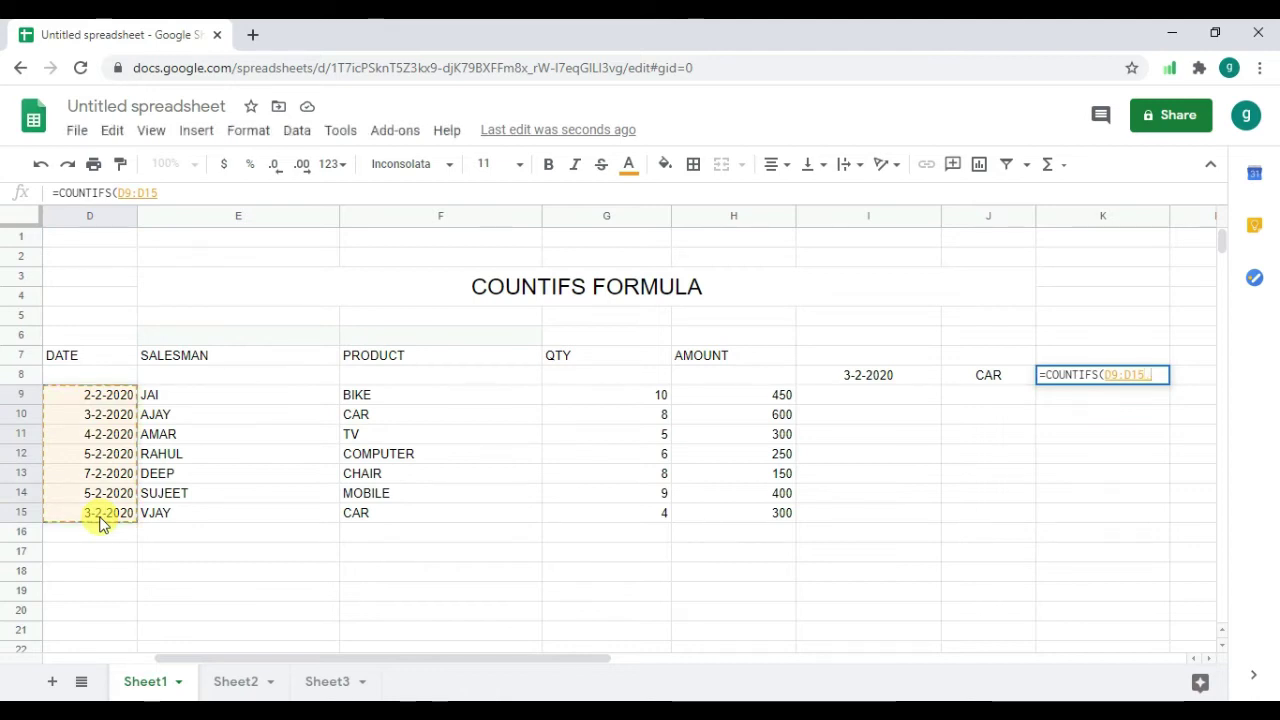
type(",")
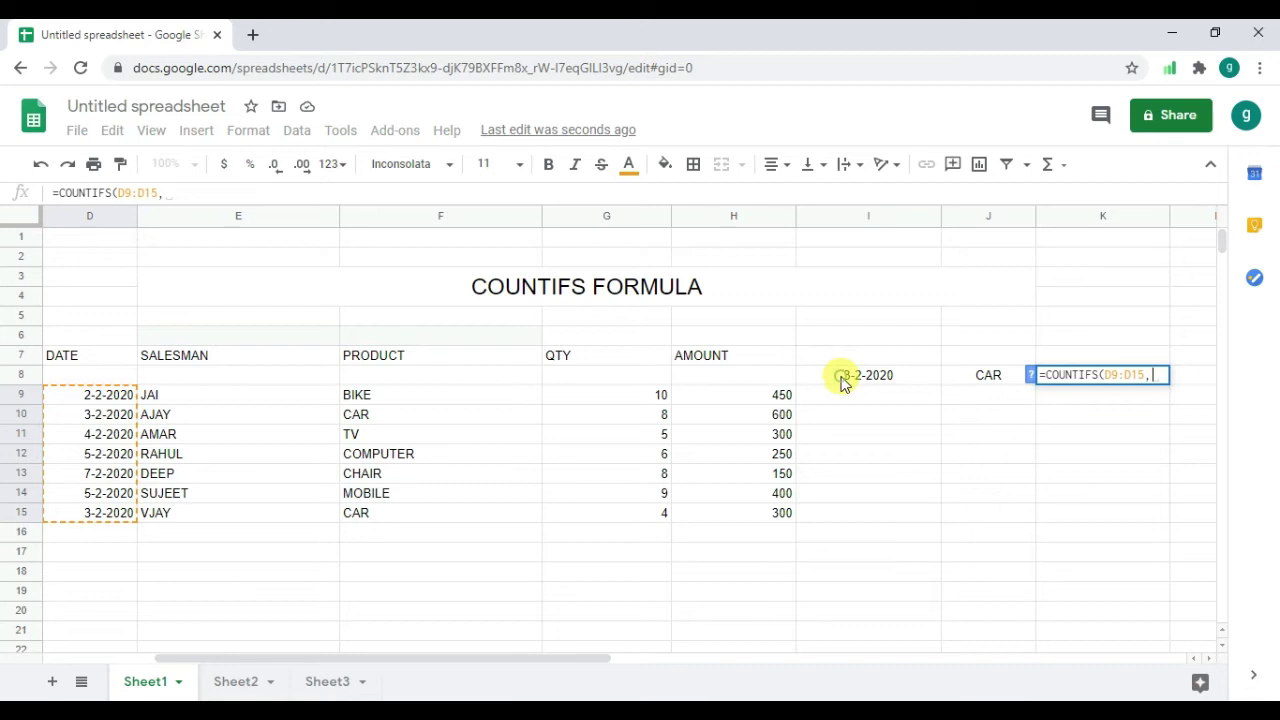
left_click(843, 383)
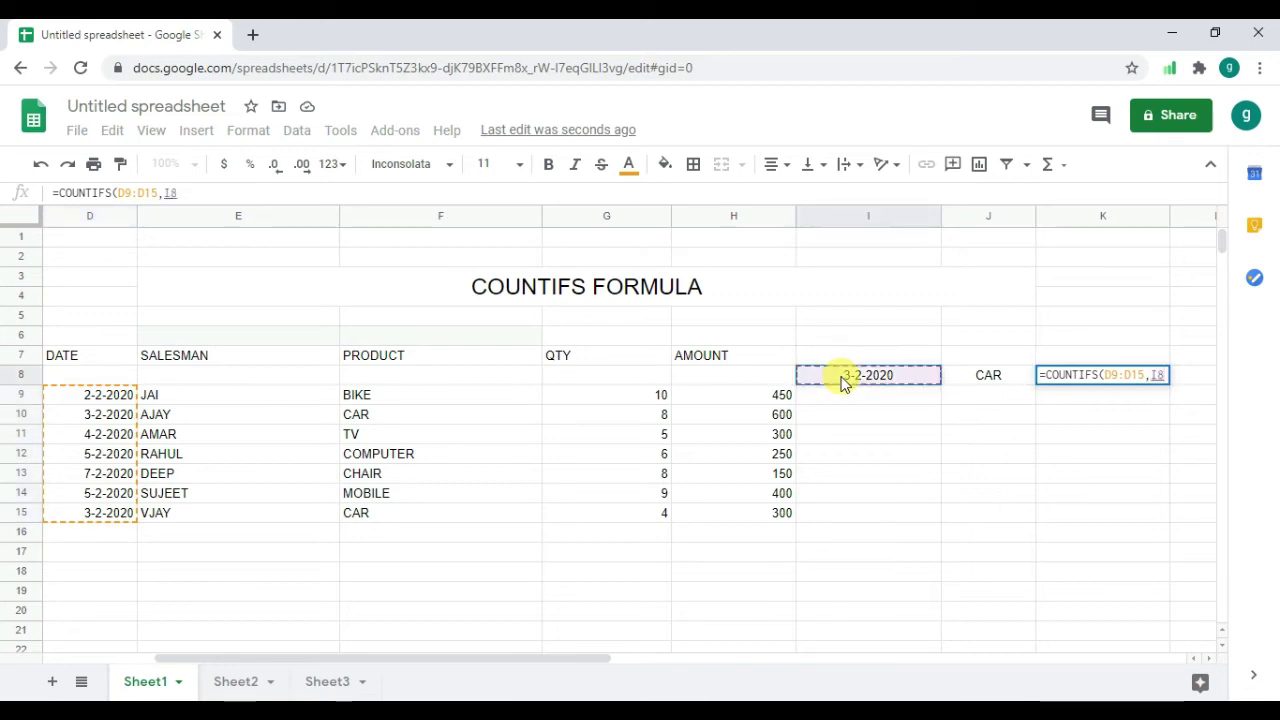
type(",I8")
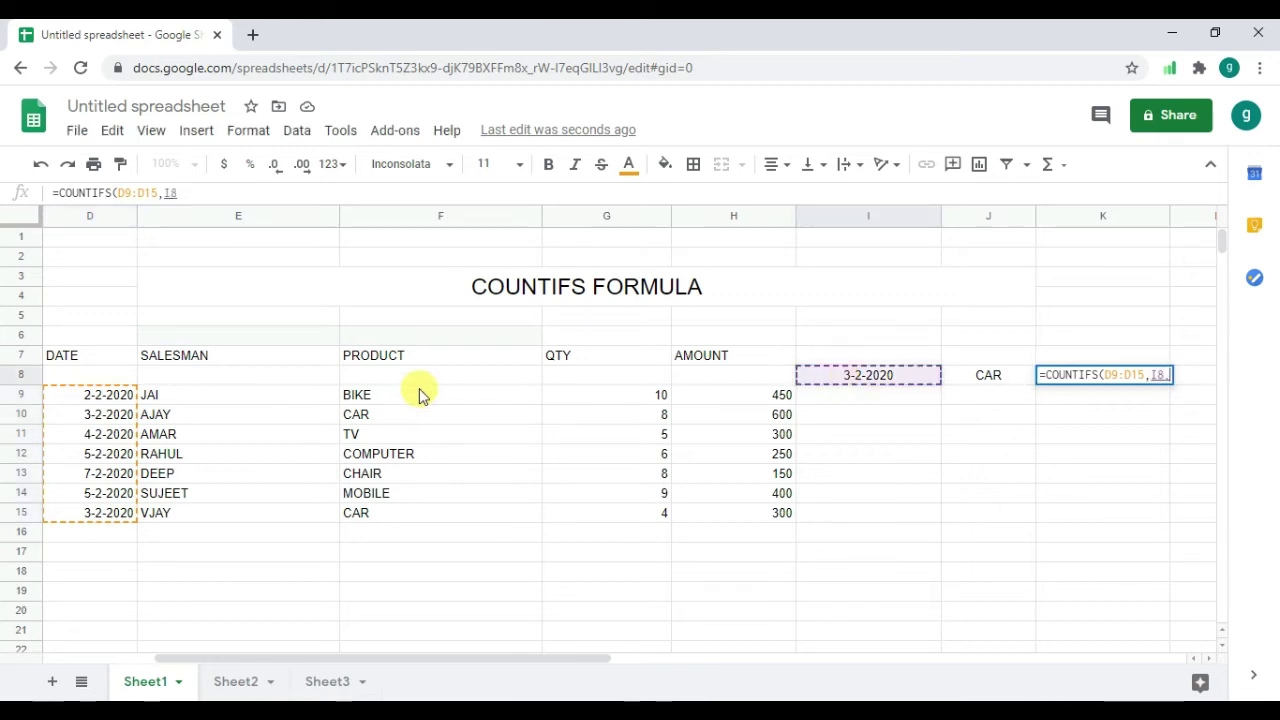
type(",")
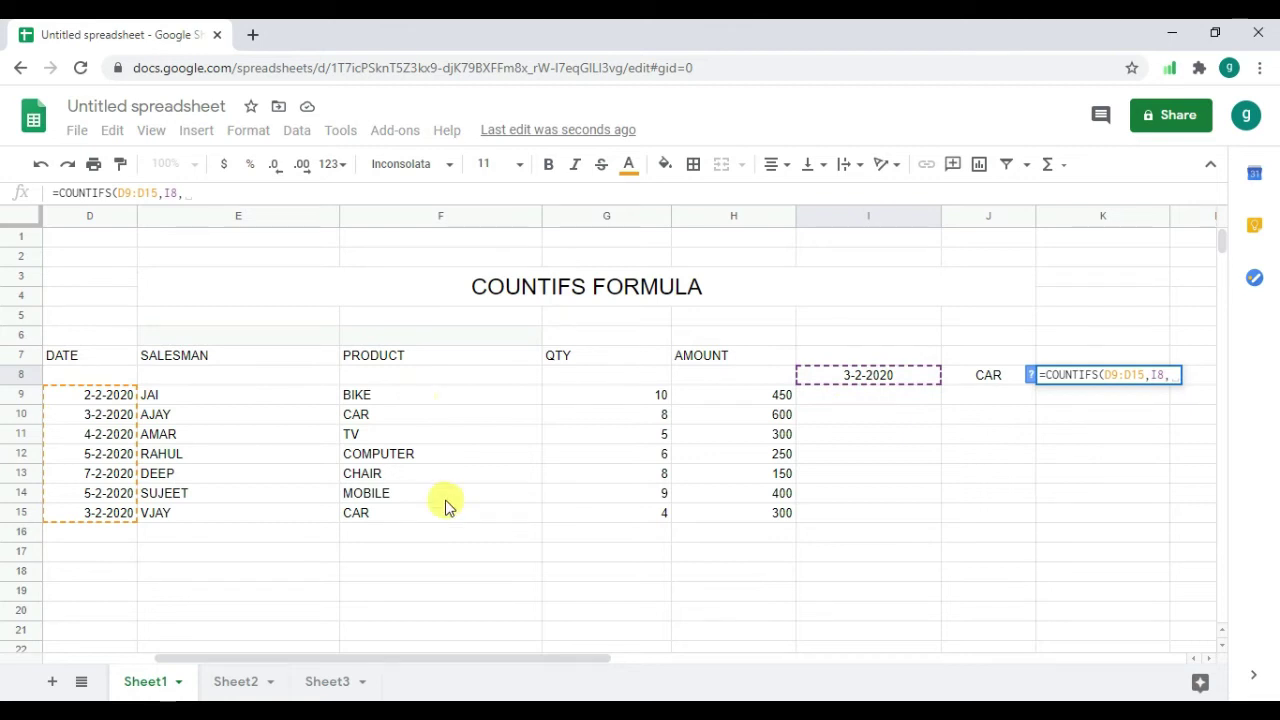
Step: Add product range F9:F15 with criterion J8 and enter the formula in K8 as =COUNTIFS(D9:D15,I8,F9:F15,J8)
left_click_drag(360, 394, 452, 512)
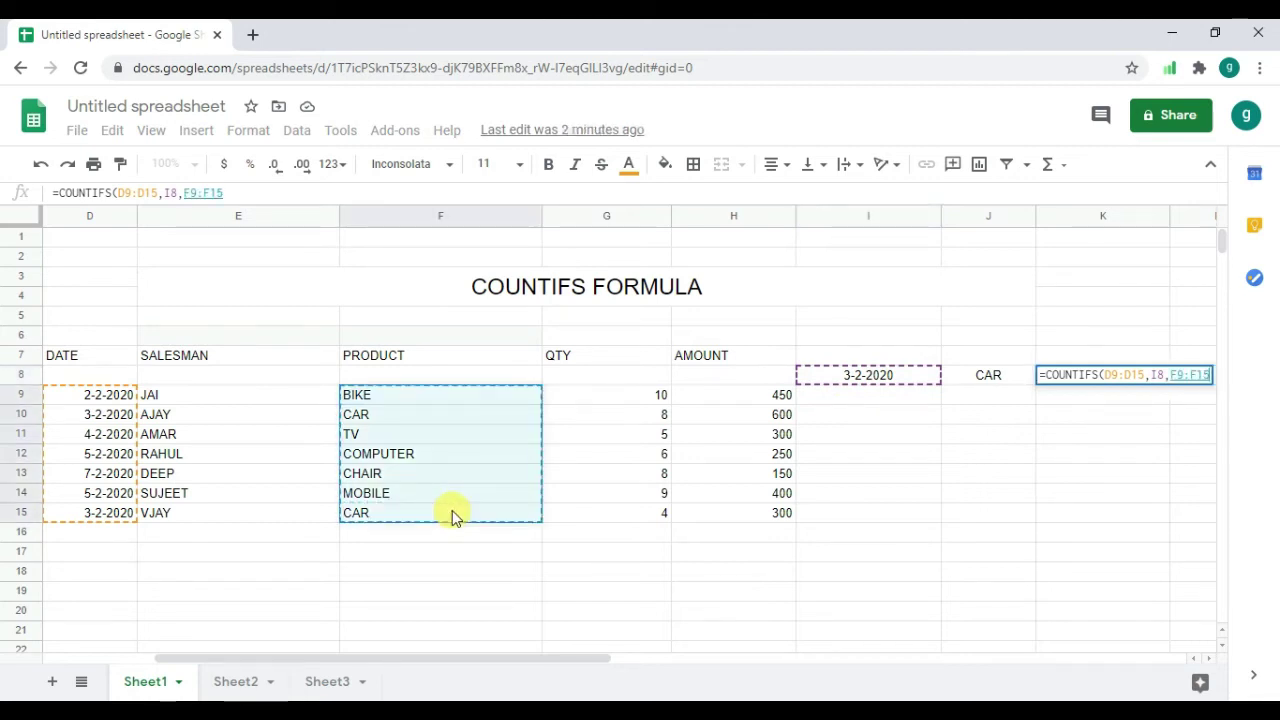
type(",")
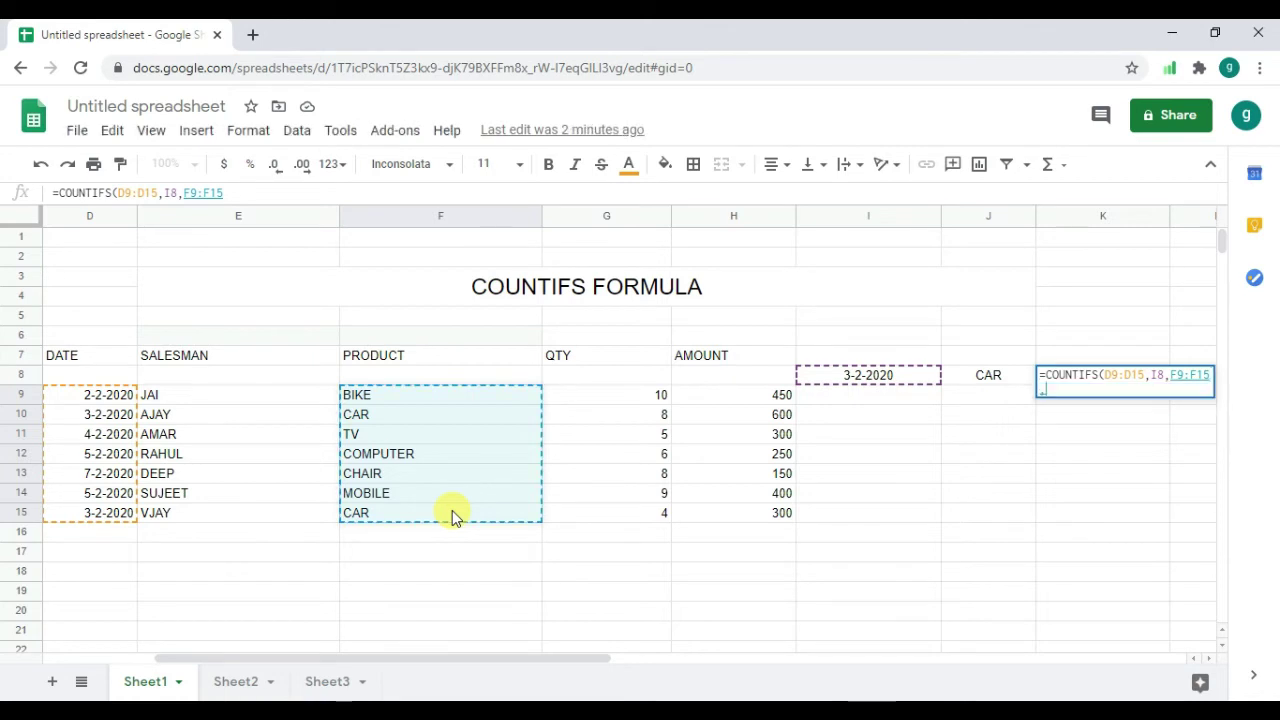
left_click(979, 381)
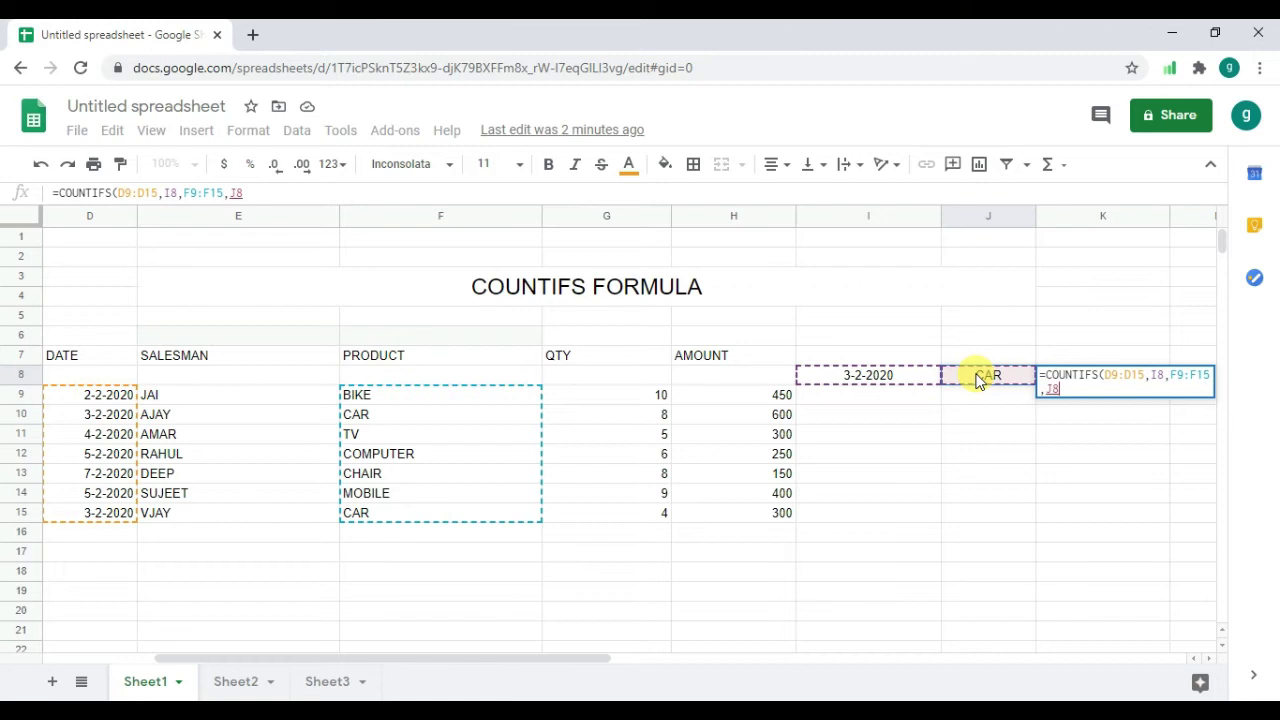
type(")")
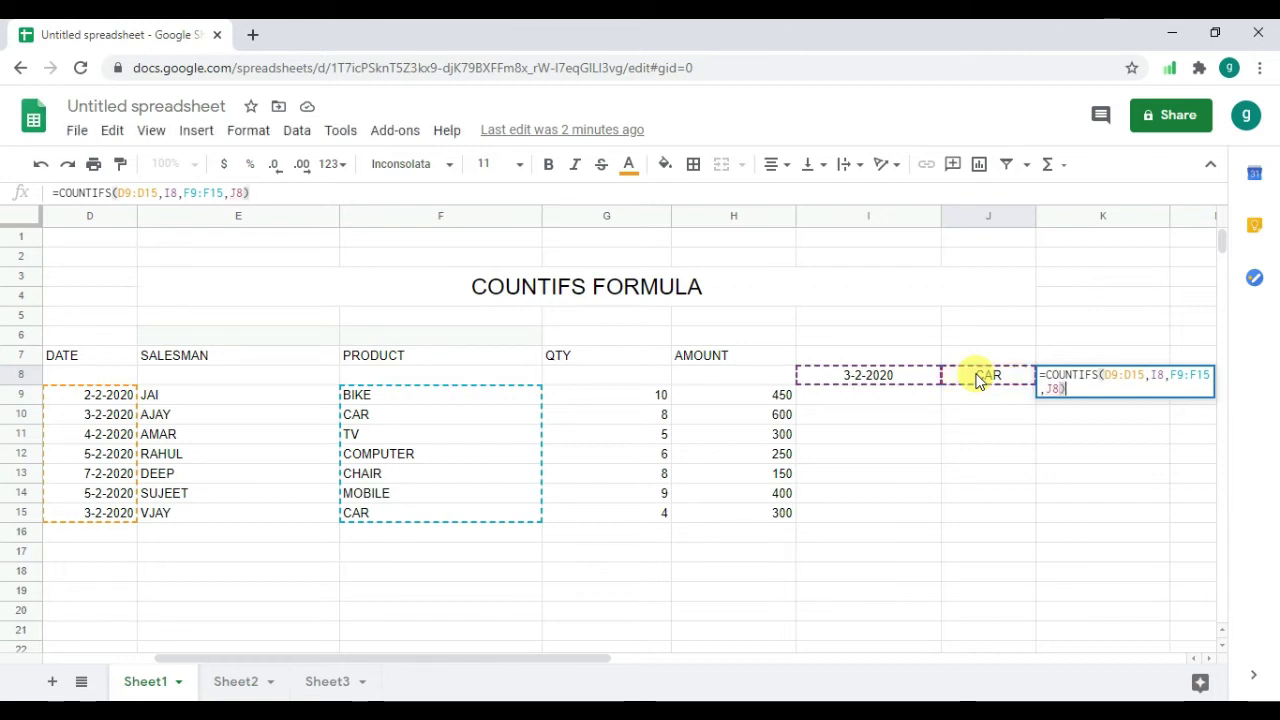
key("Return")
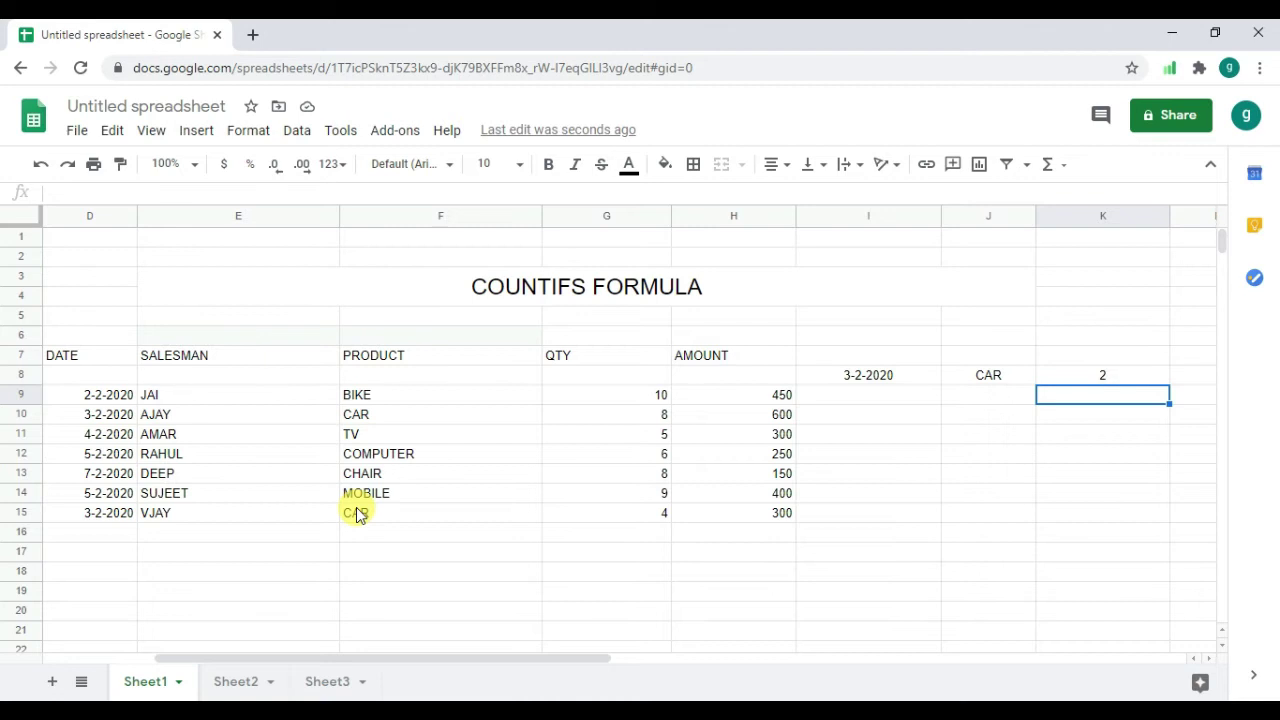
Step: On Sheet2, enter the title COUTUNIQUEIFS FORMULA in the merged cell E1:H2
left_click(246, 684)
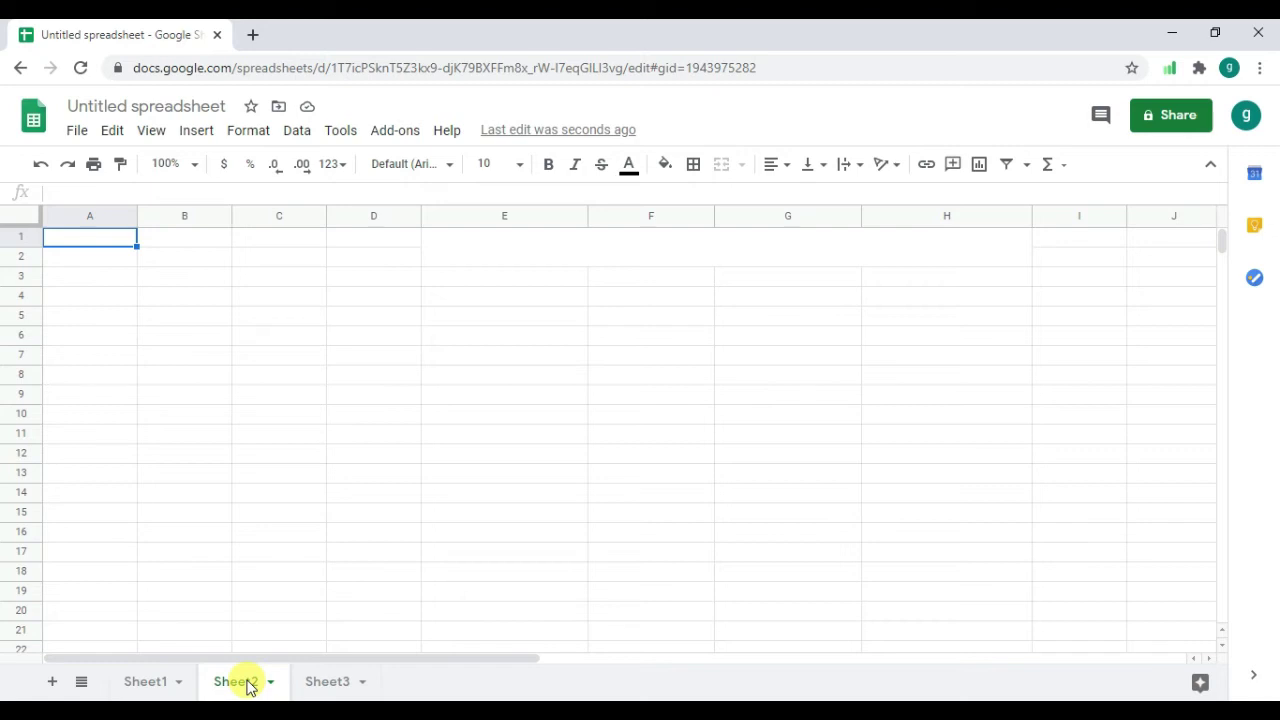
left_click(500, 252)
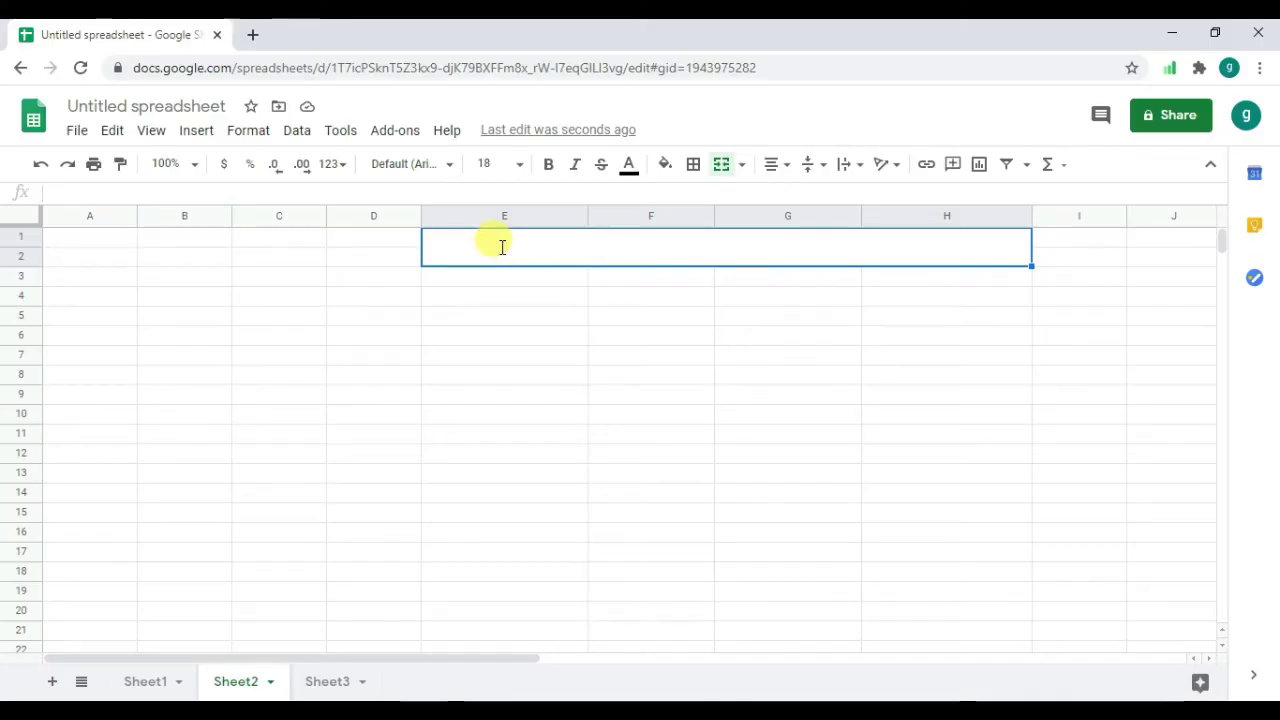
type("CO")
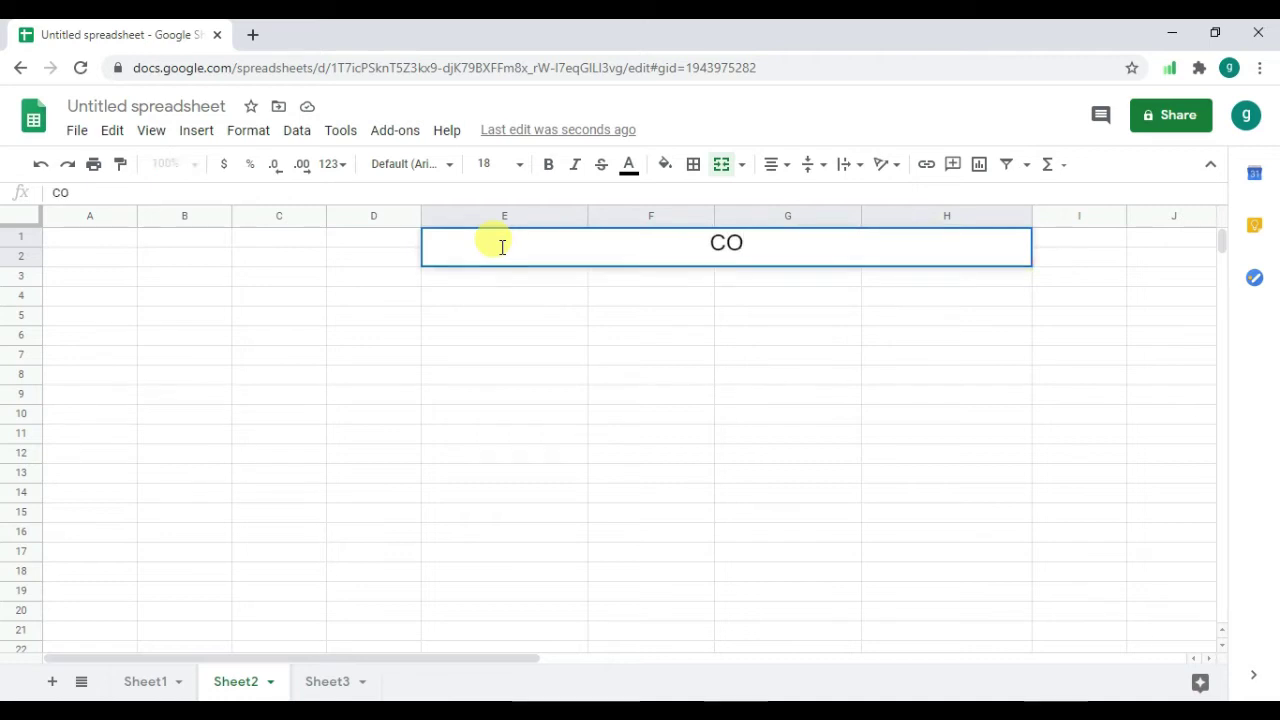
type("U")
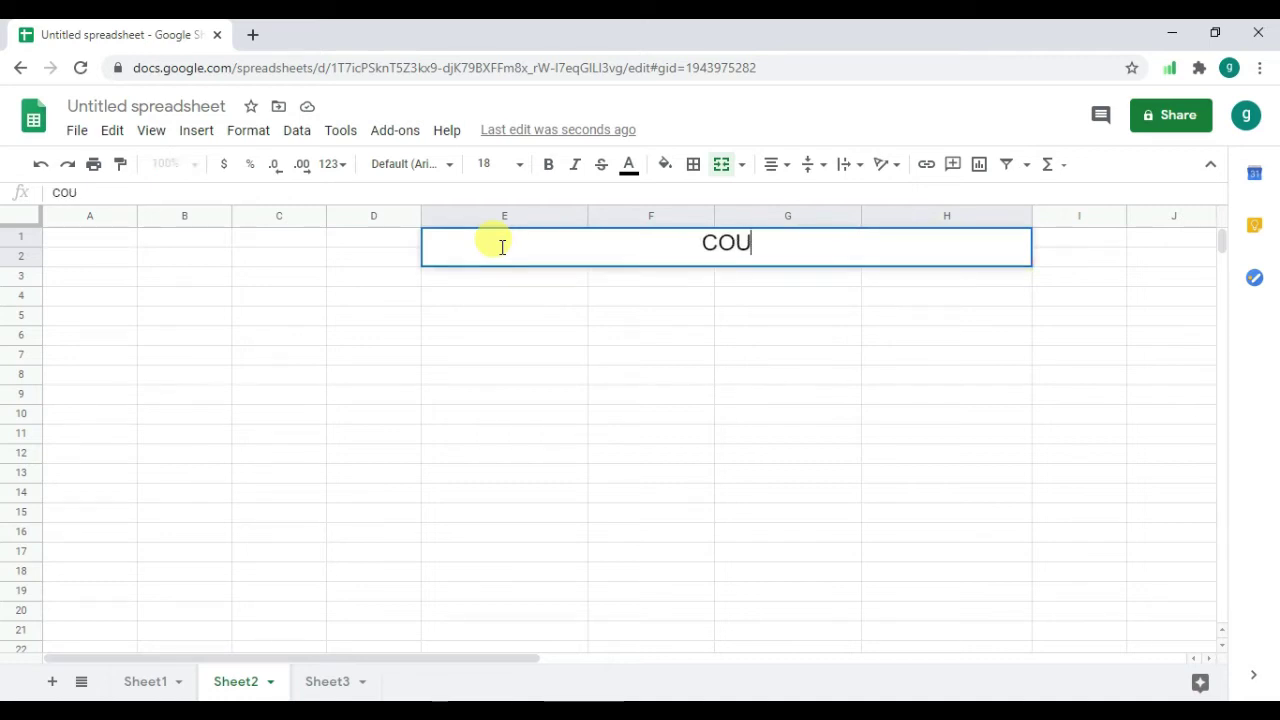
type("T")
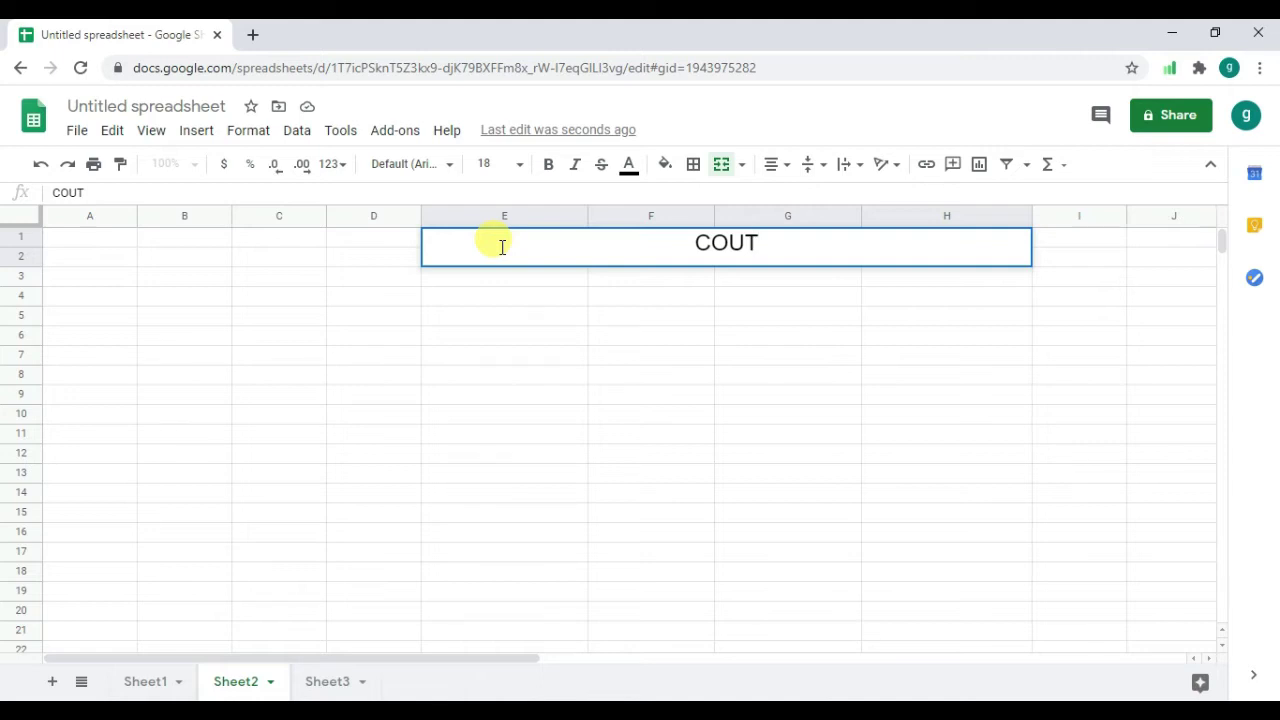
type("U")
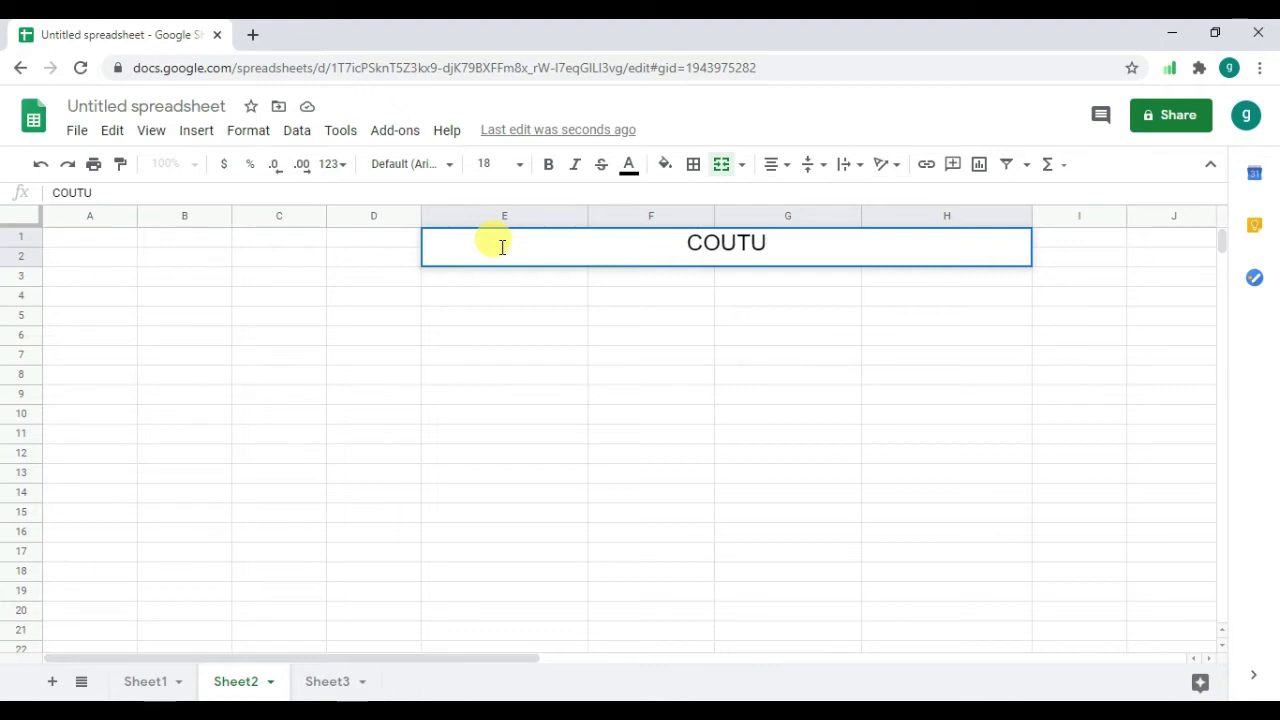
type("I")
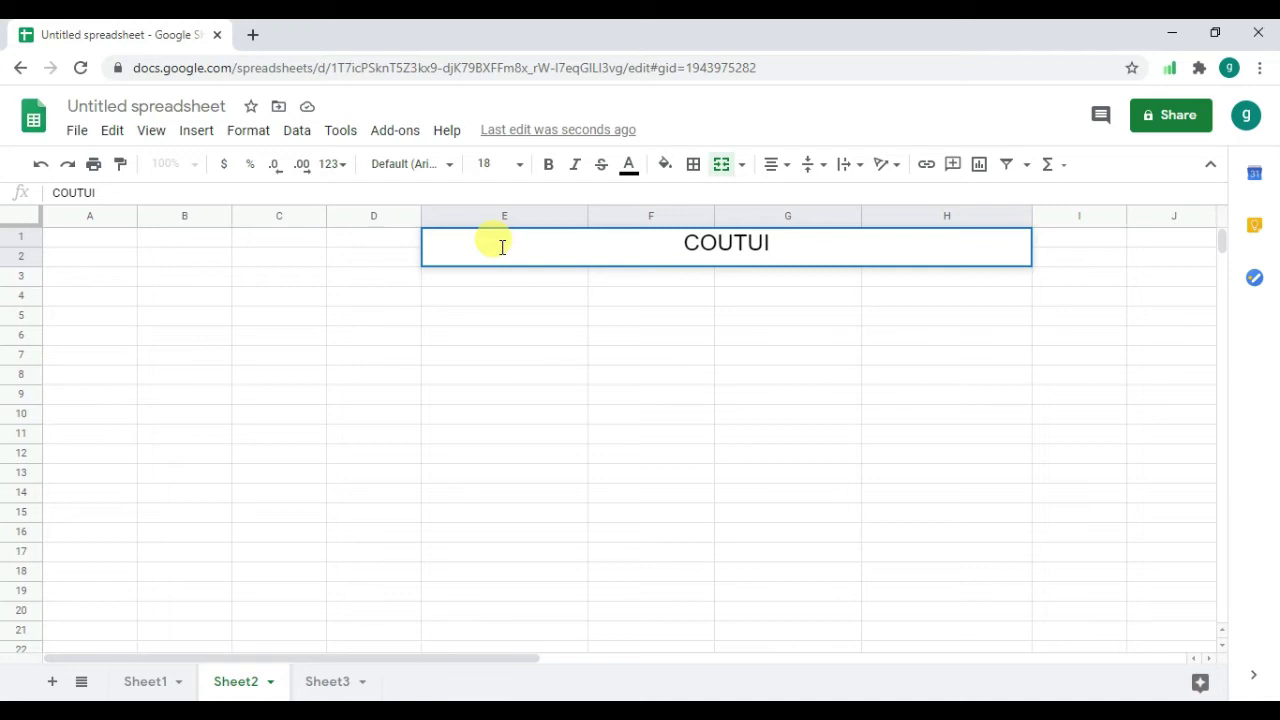
key("BackSpace")
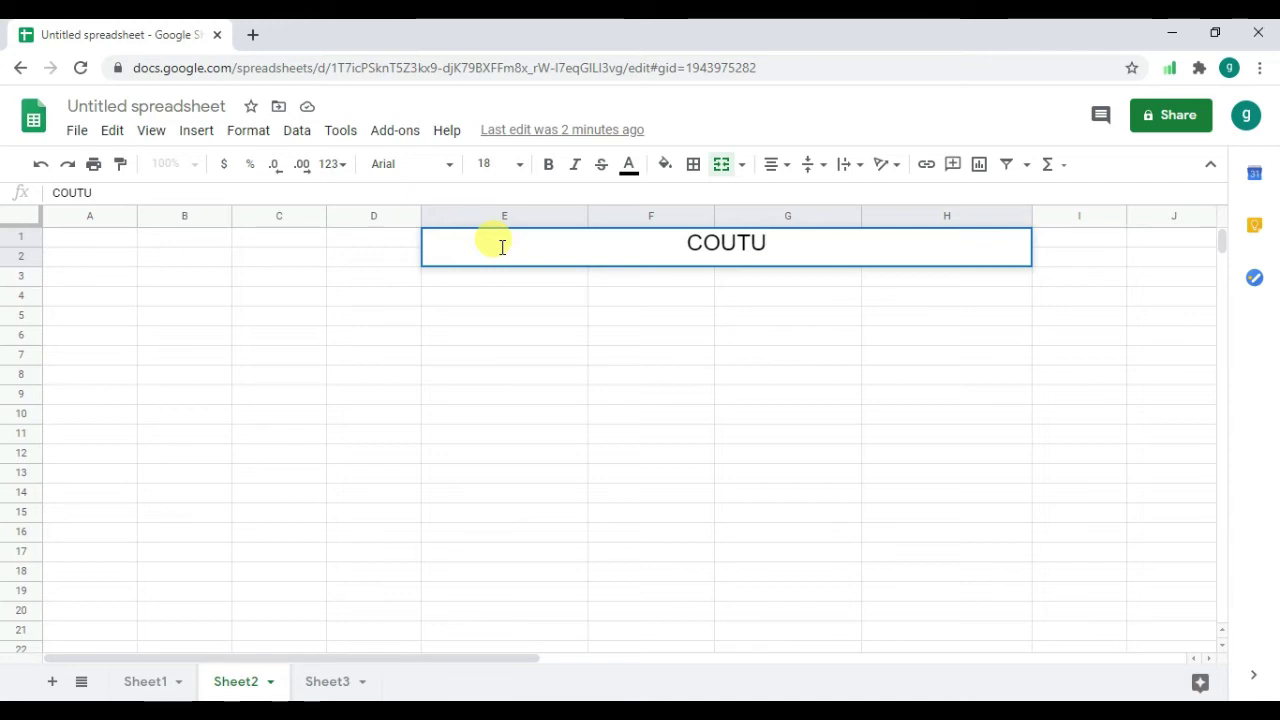
type("NB")
key("BackSpace")
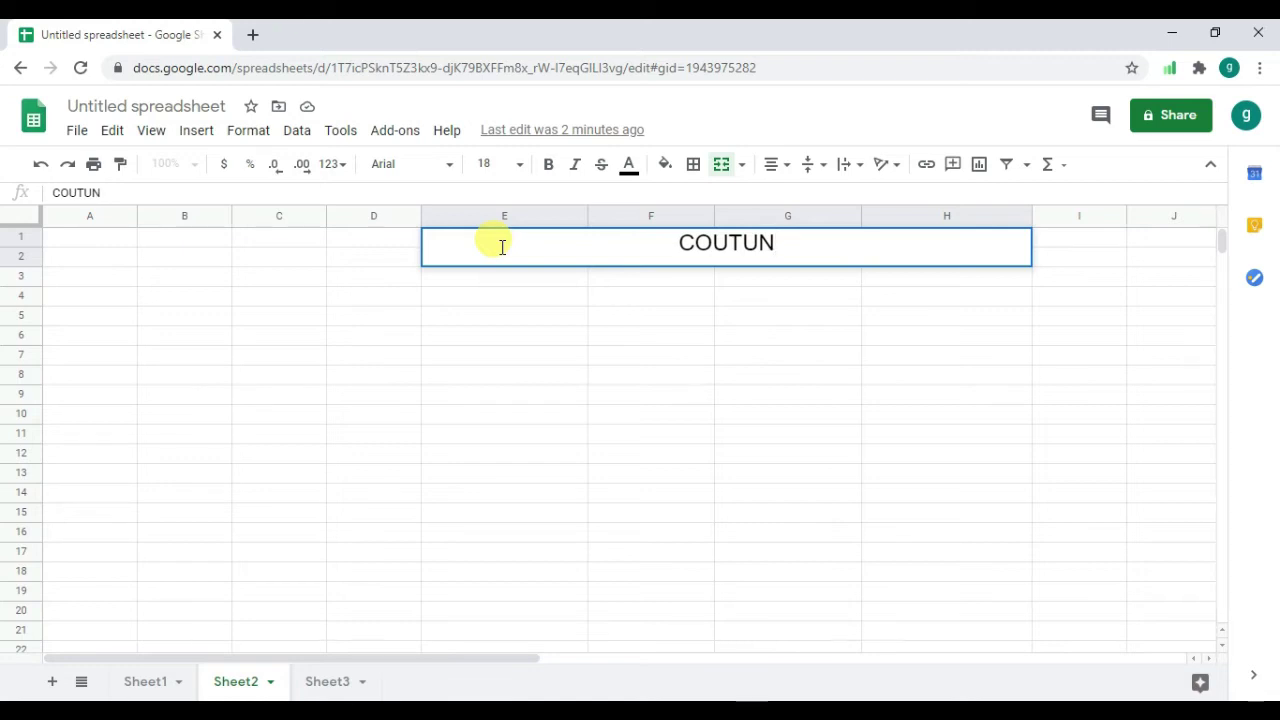
type("IQ")
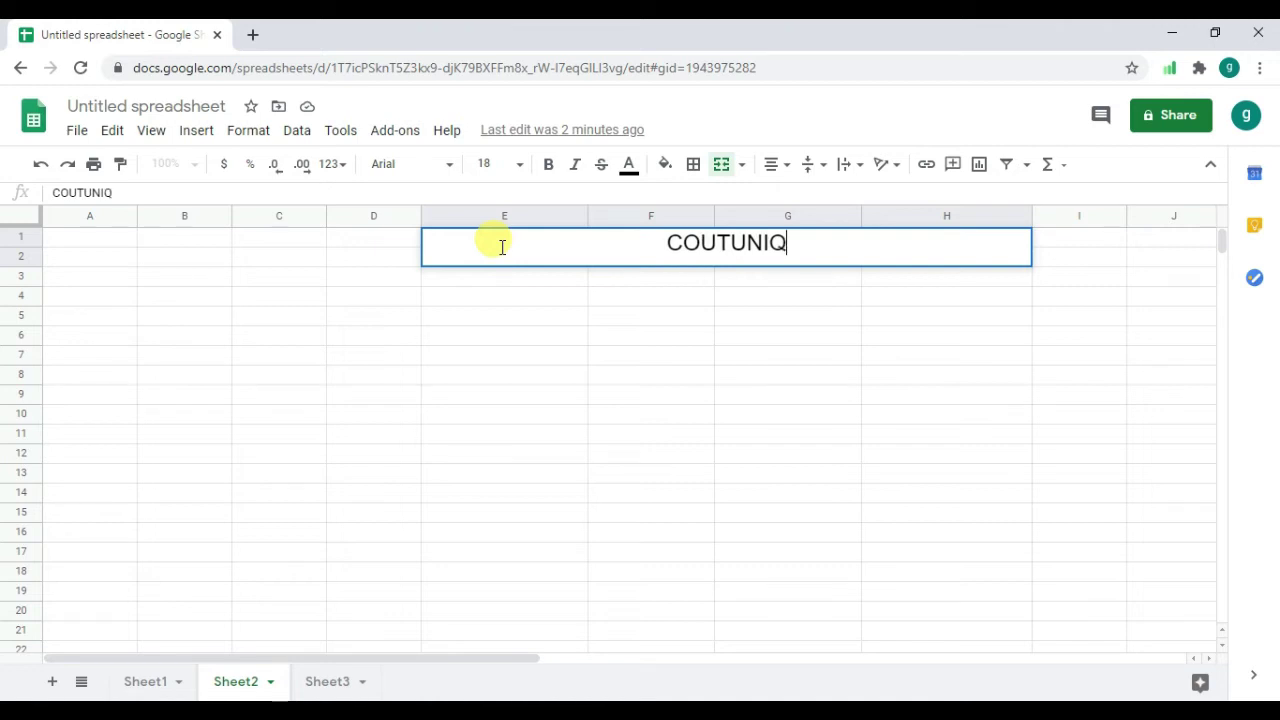
type("U")
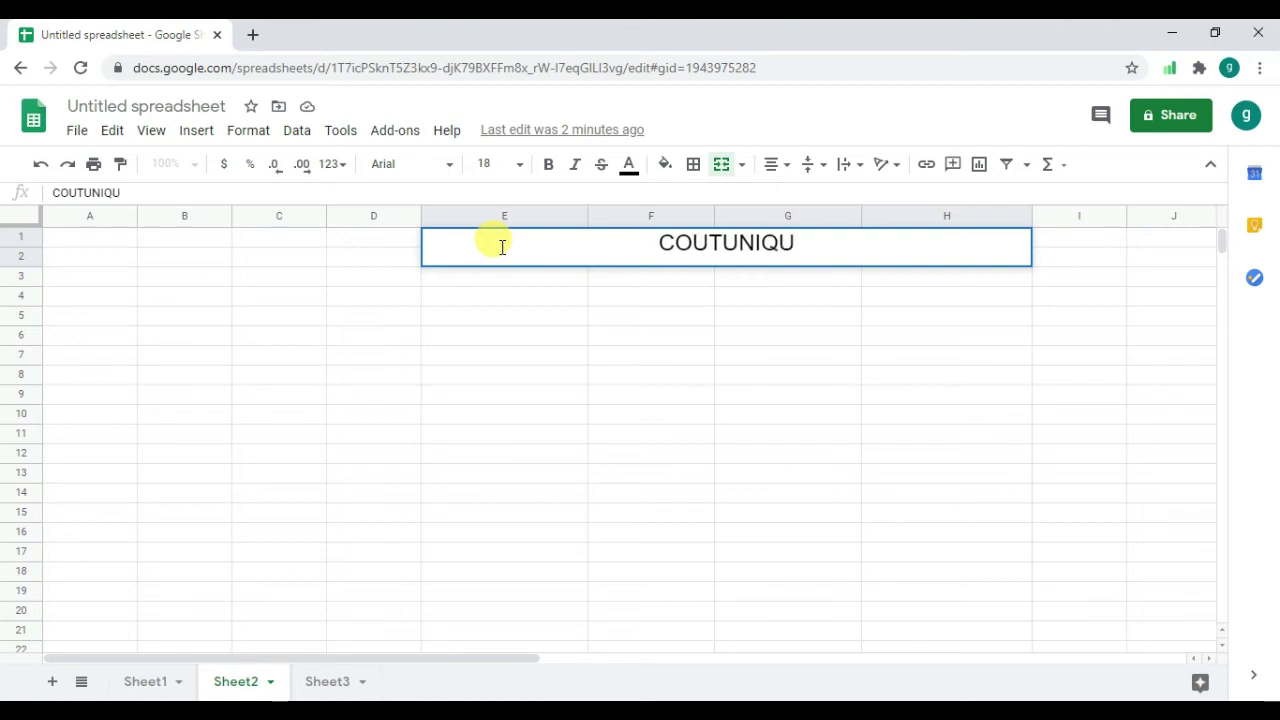
type("E")
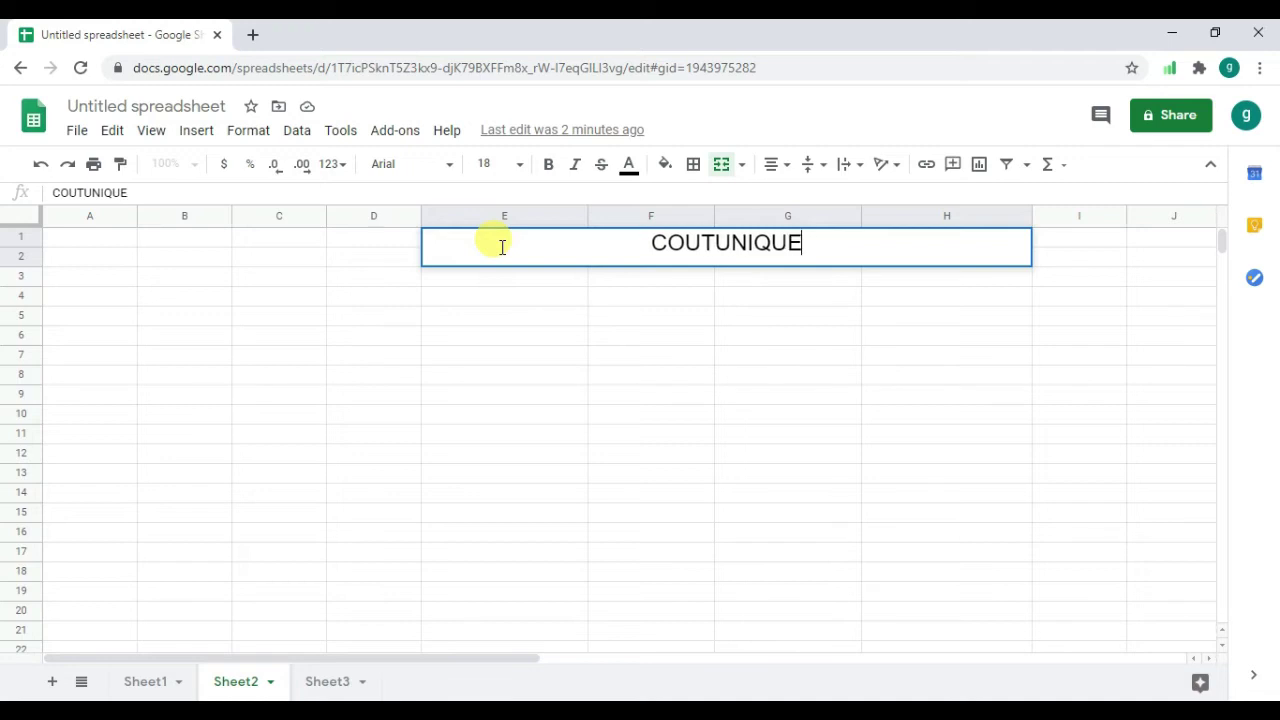
type("I")
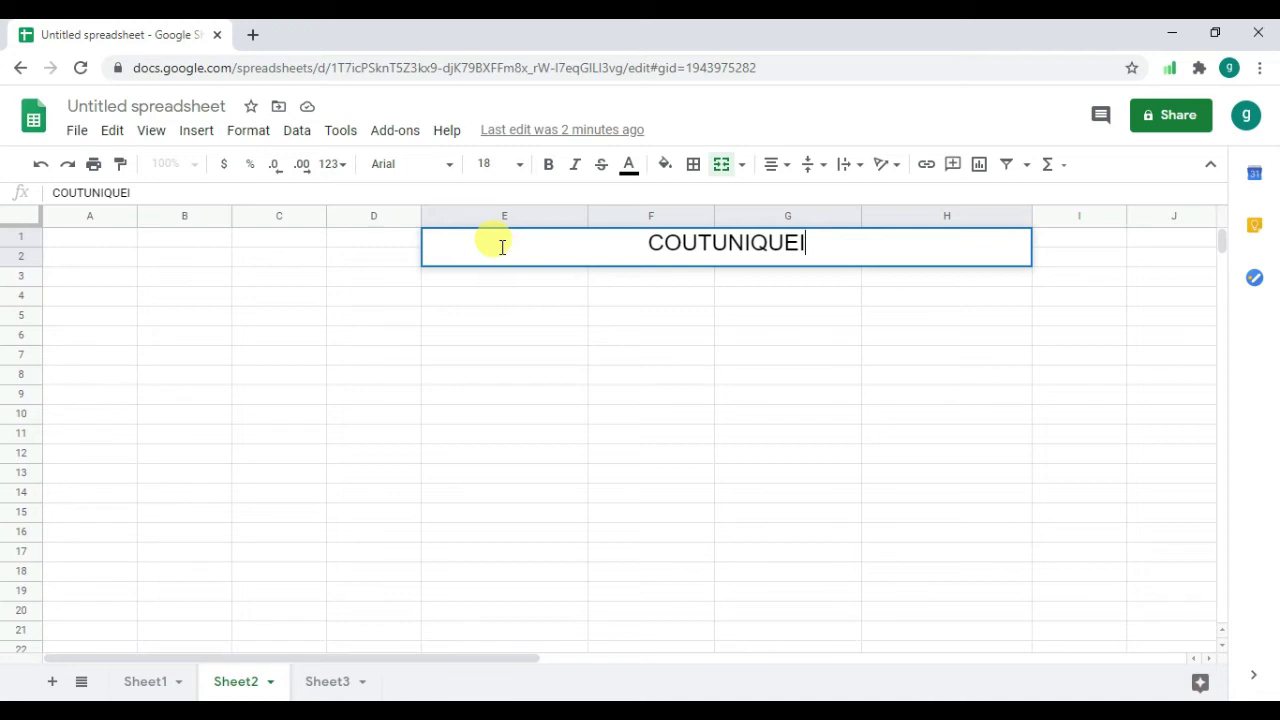
type("FS ")
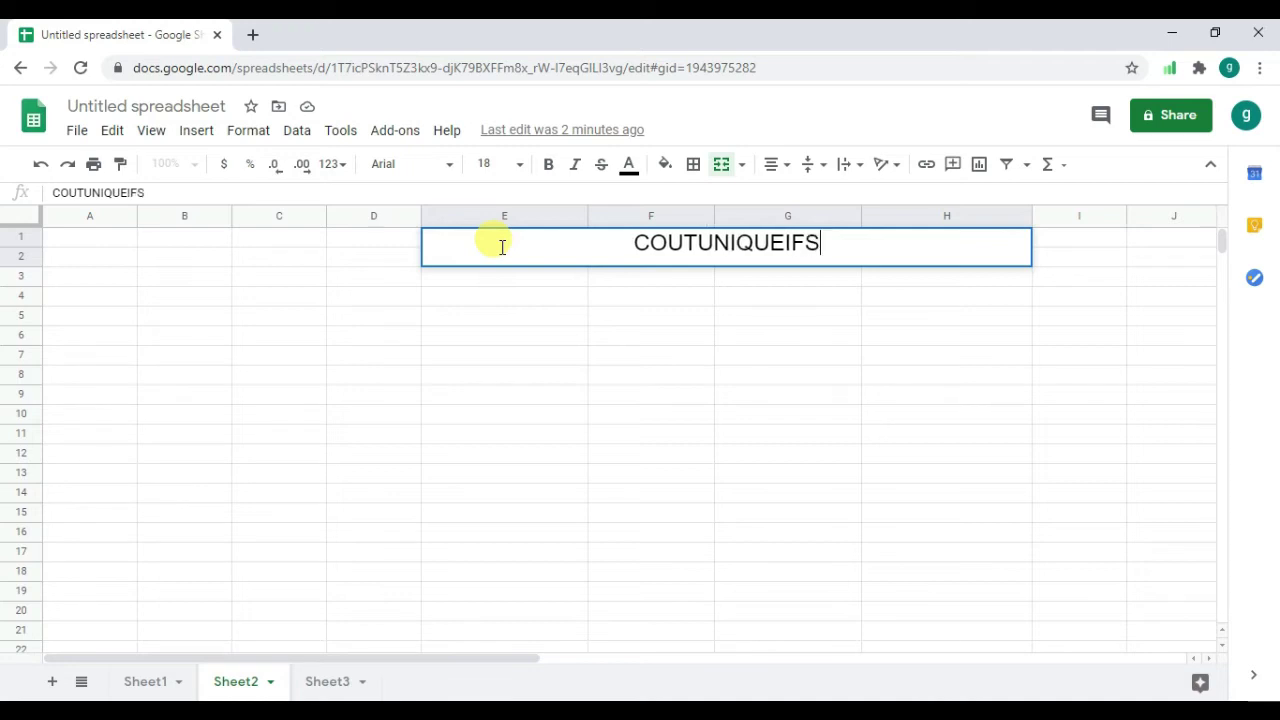
type("F")
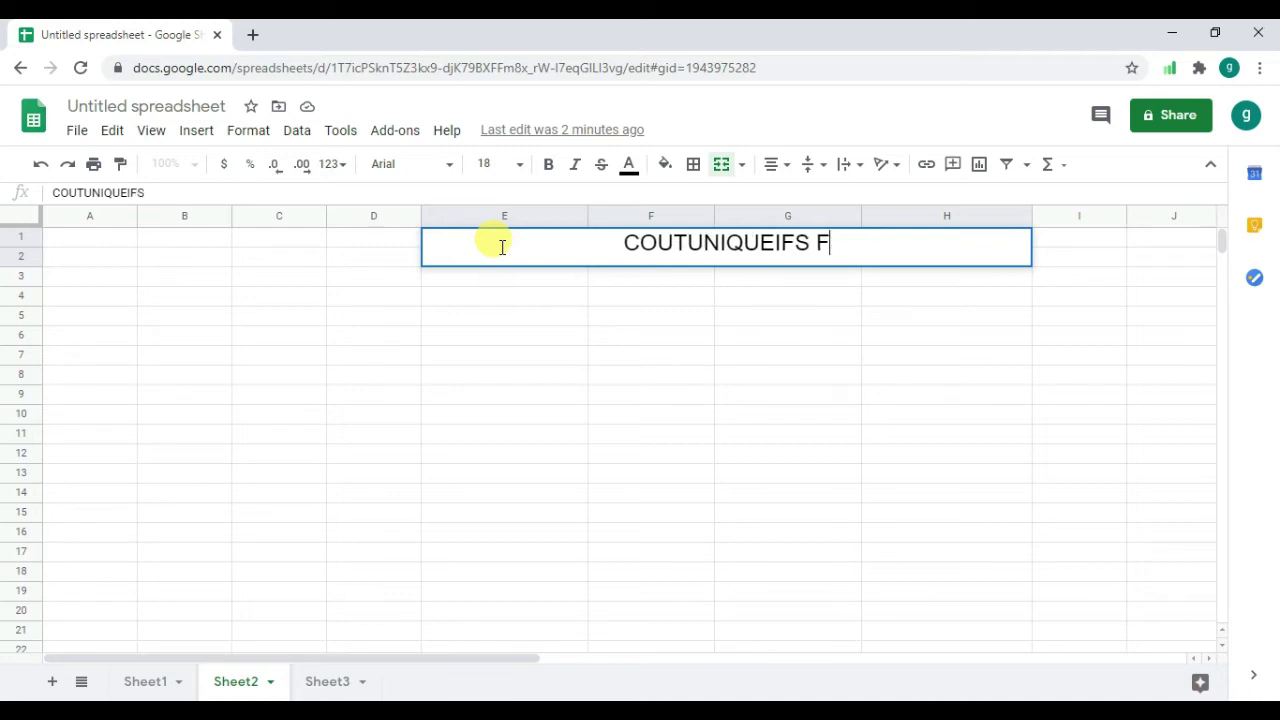
type("ORMULA")
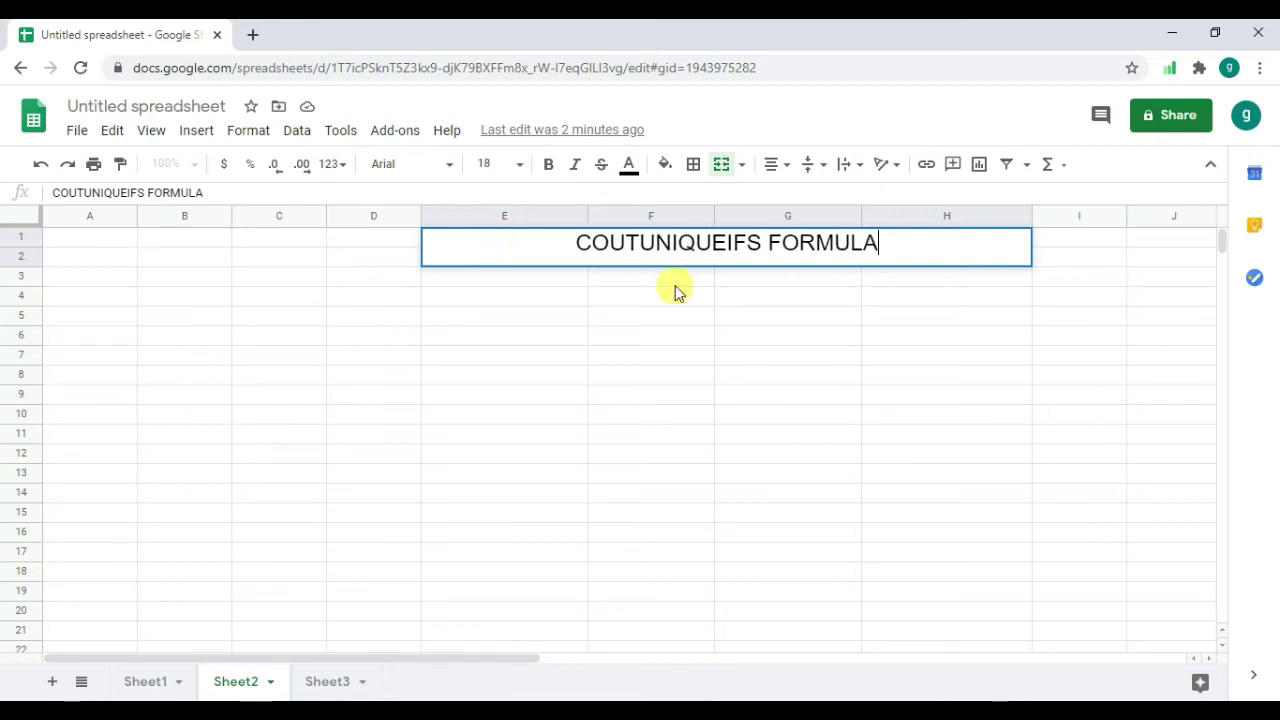
Step: Enter the column headers STUDENT, SUBJECT and MARK in cells E6, F6 and G6
left_click(453, 345)
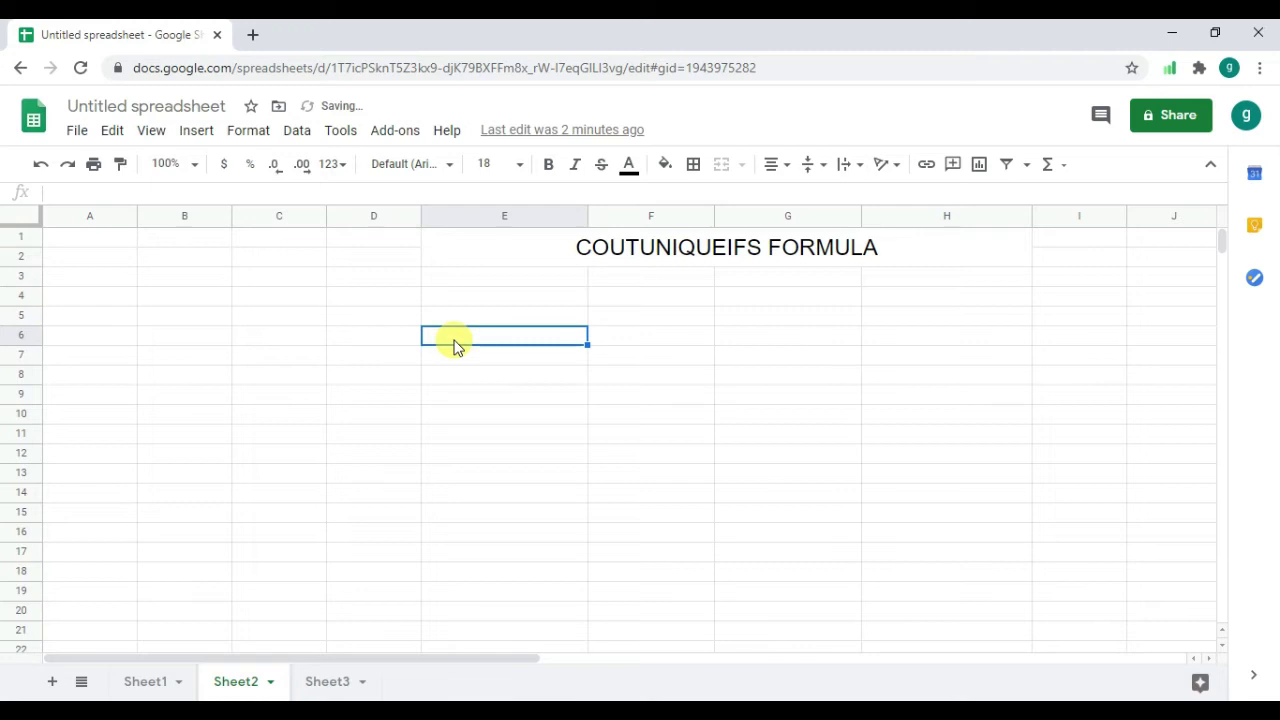
type("STUDENT")
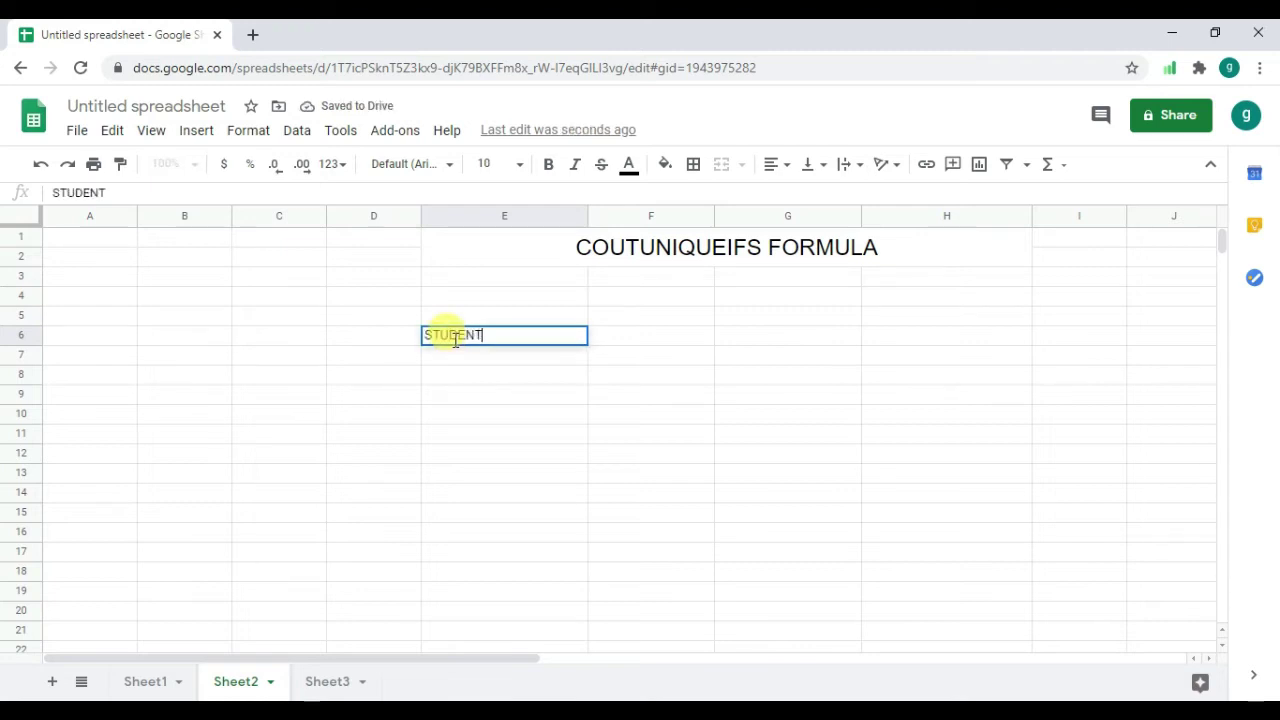
left_click(656, 334)
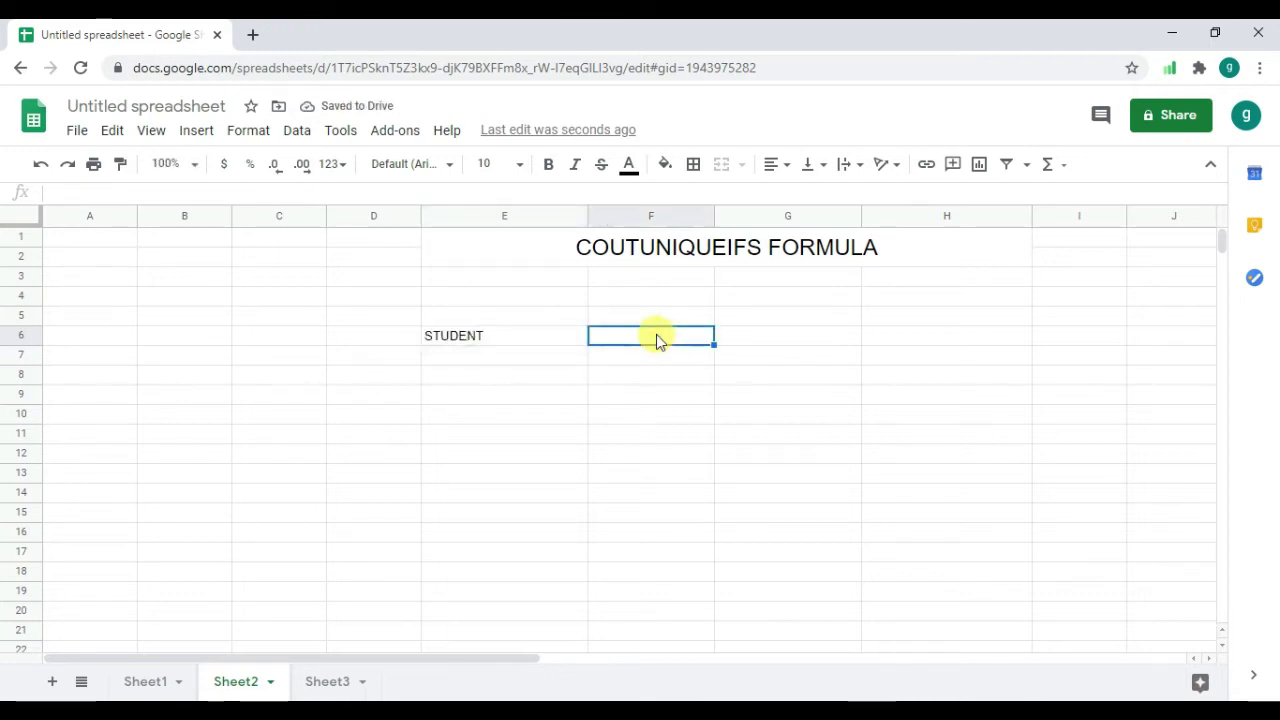
type("S")
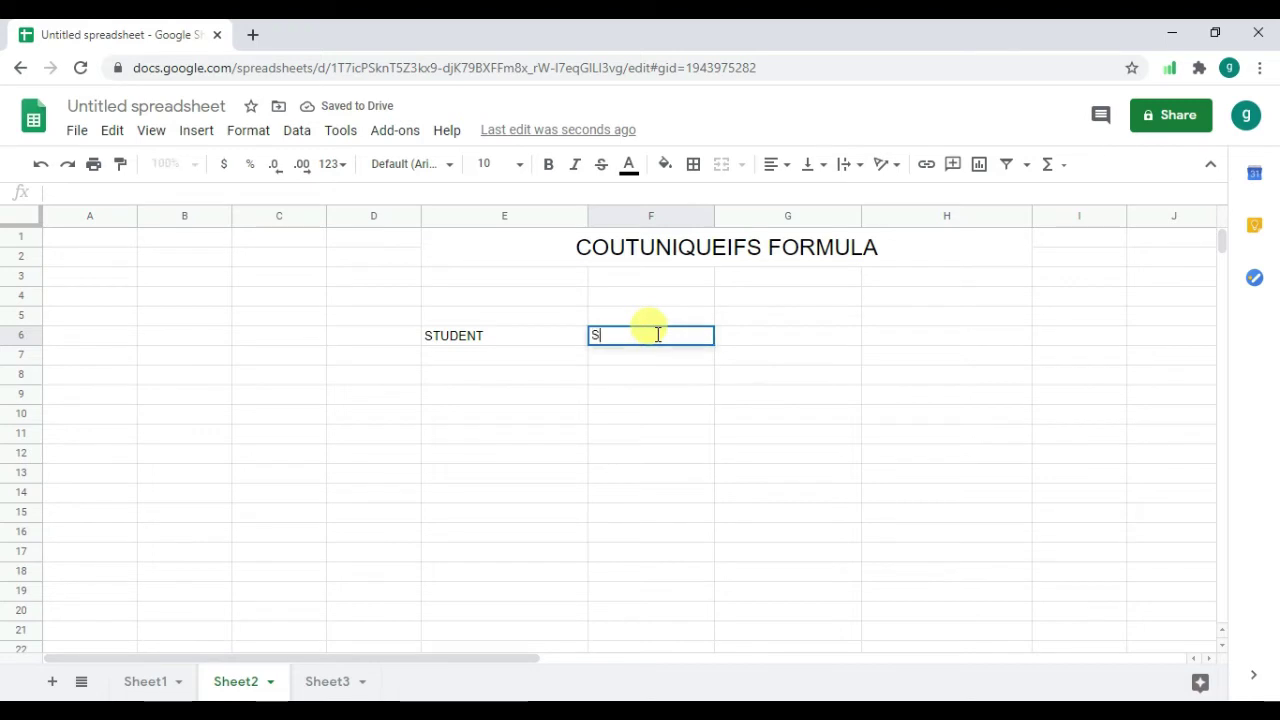
type("UBJECT")
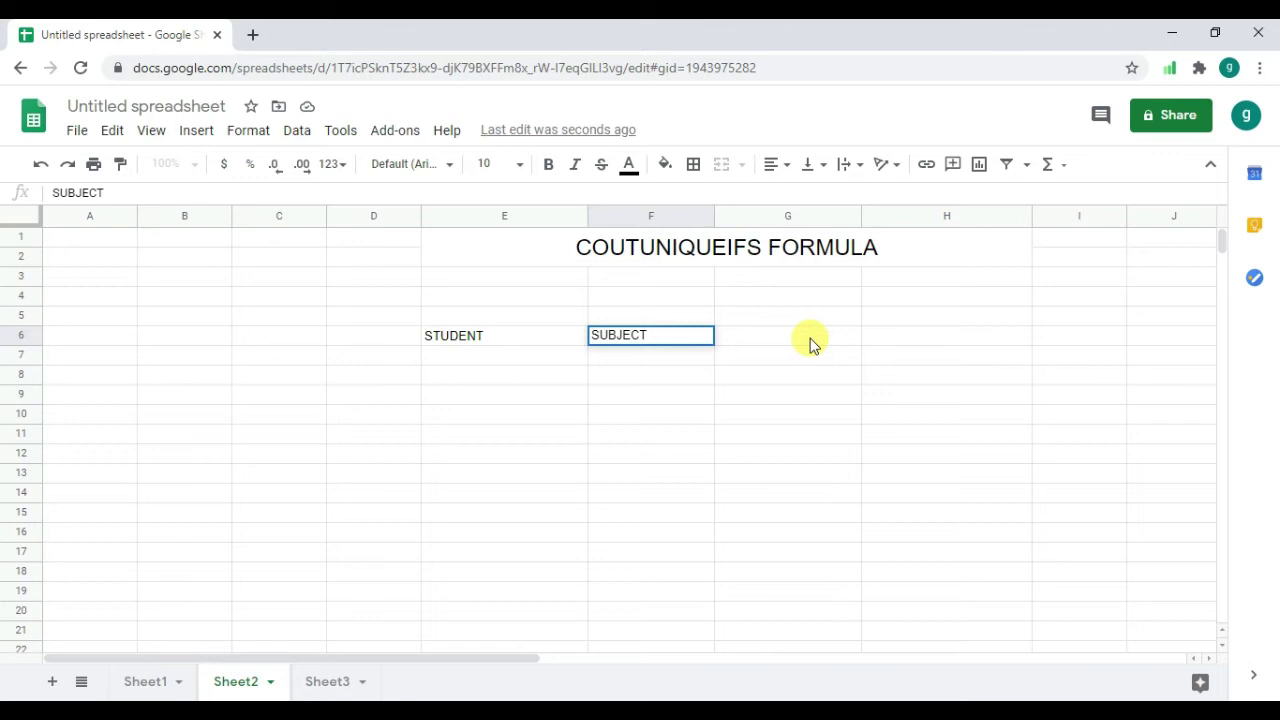
left_click(811, 344)
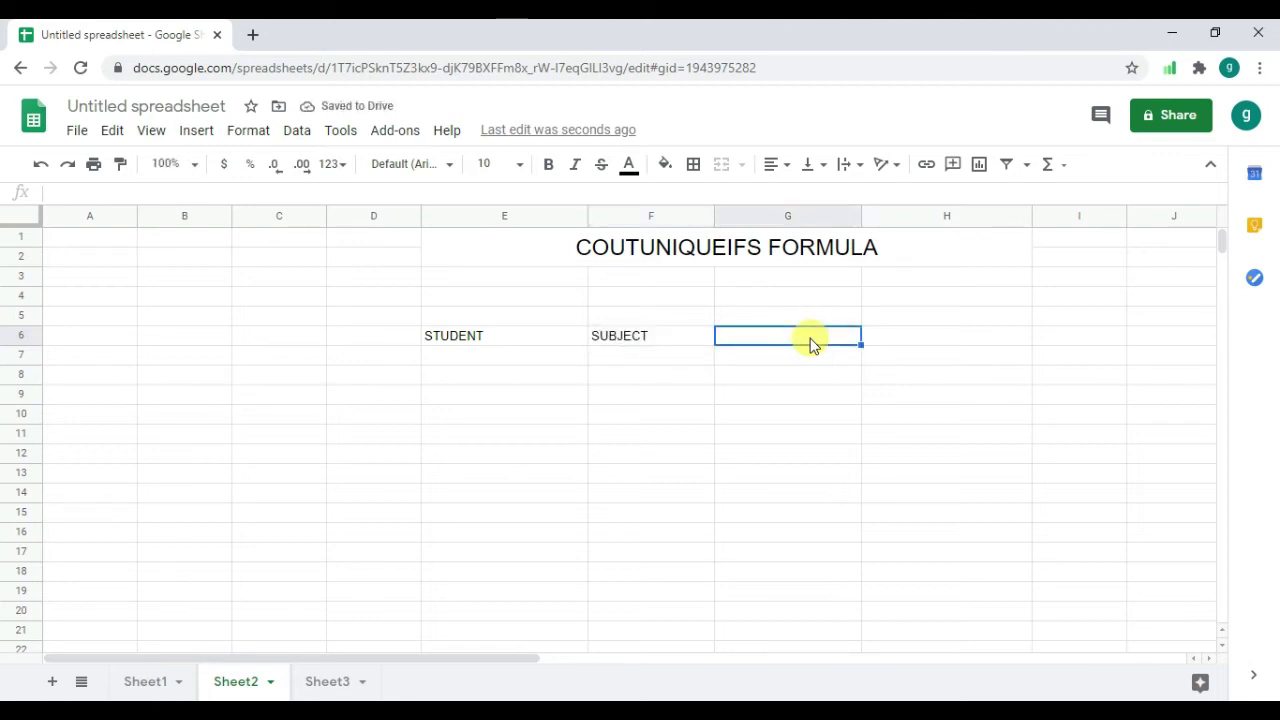
type("MARK")
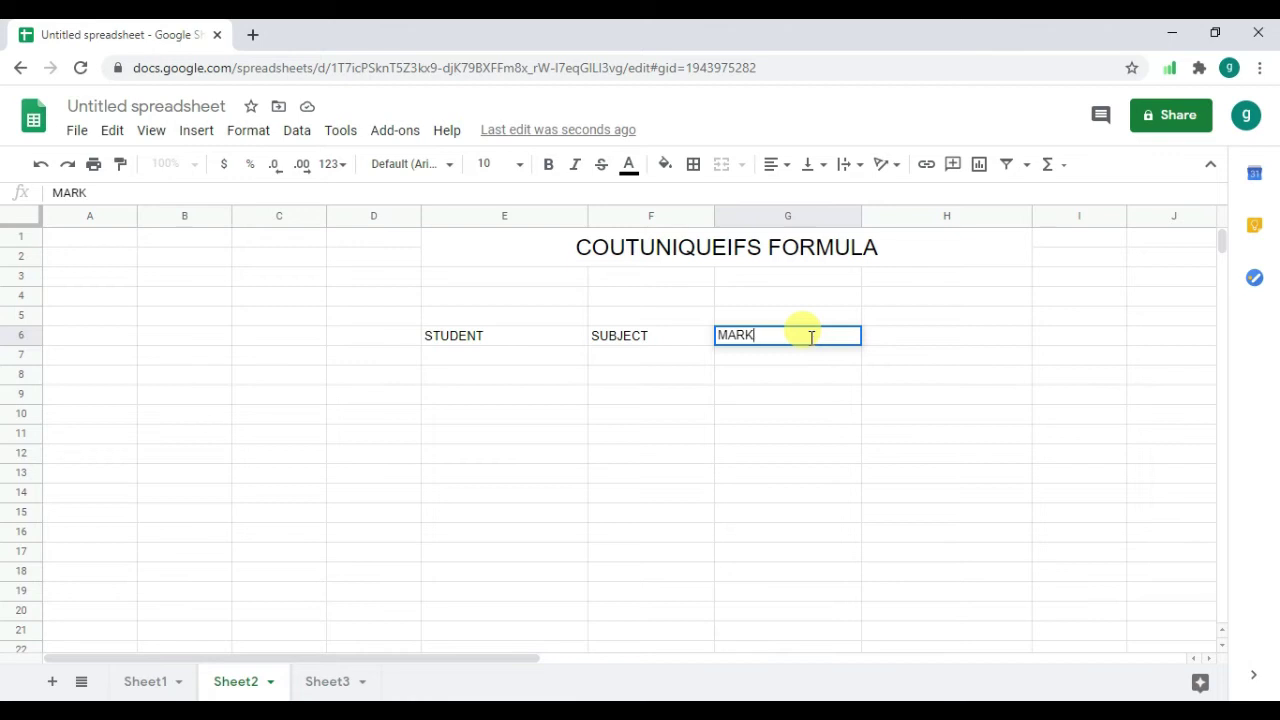
Step: Enter the first three students' names under STUDENT in cells E7 to E9, one per row
left_click(475, 356)
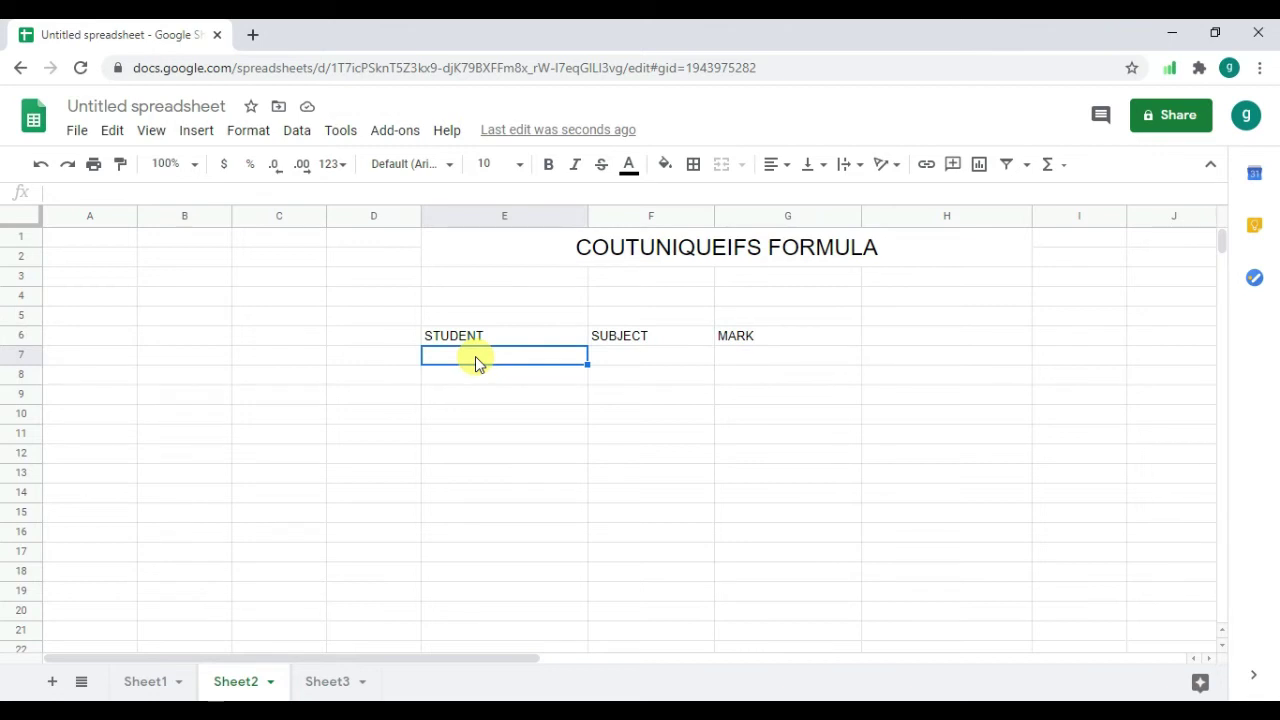
type("RA")
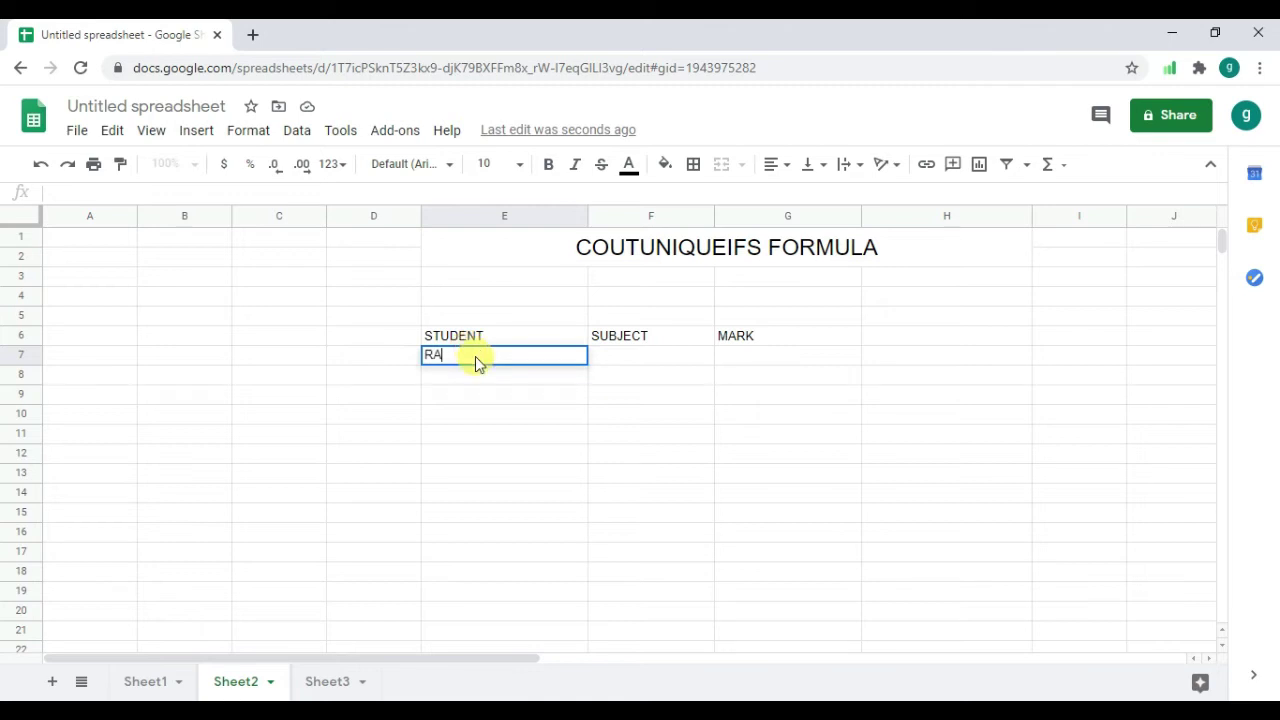
type("M")
key("Return")
type("AJAY")
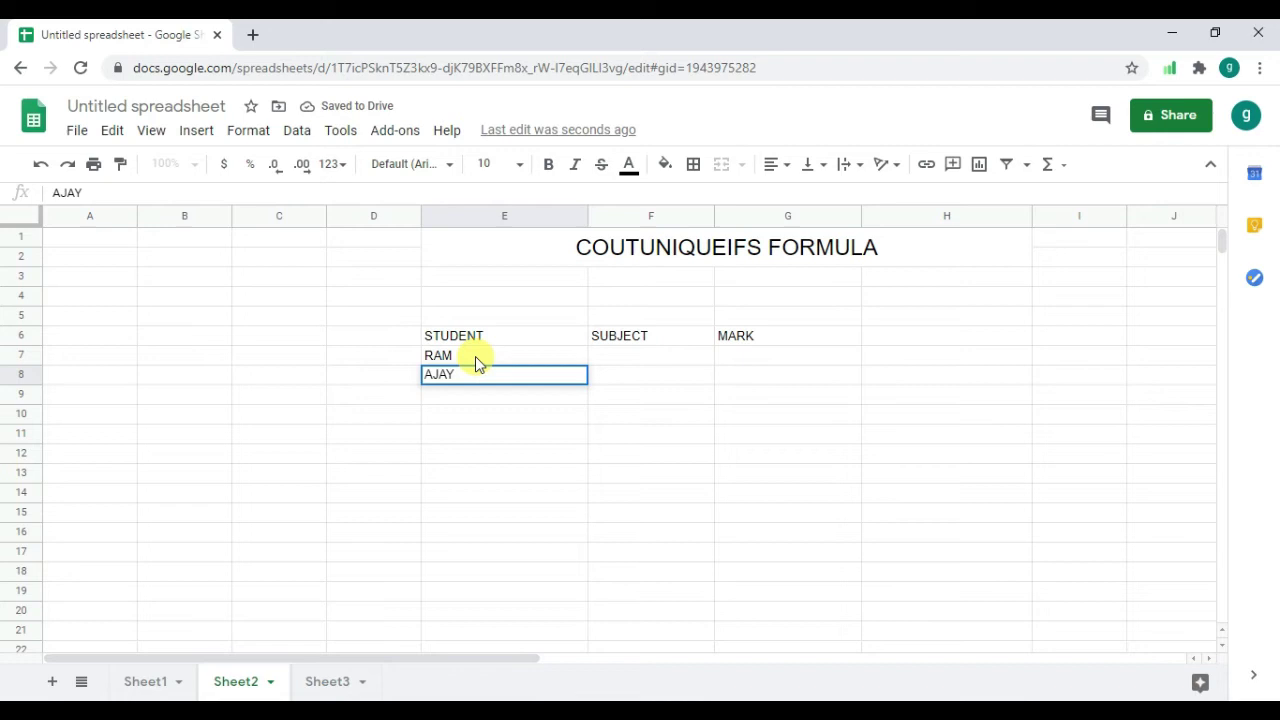
key("Return")
type("JI")
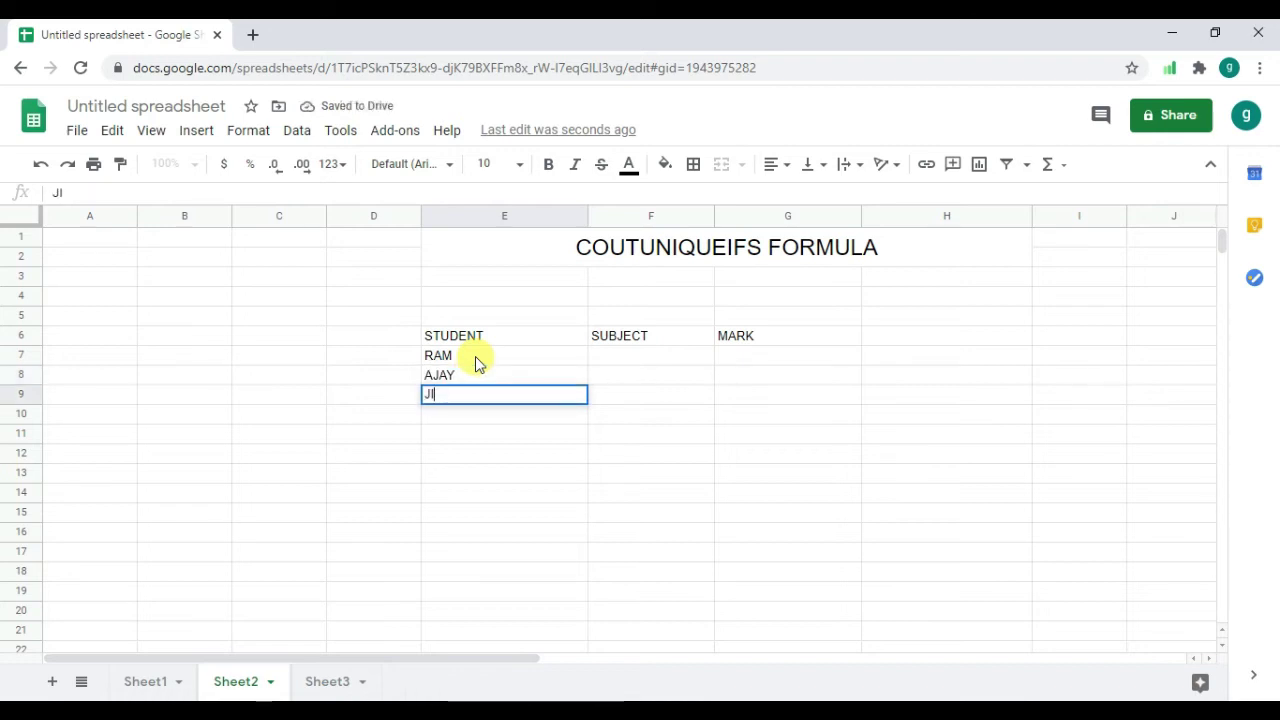
key("BackSpace")
type("A")
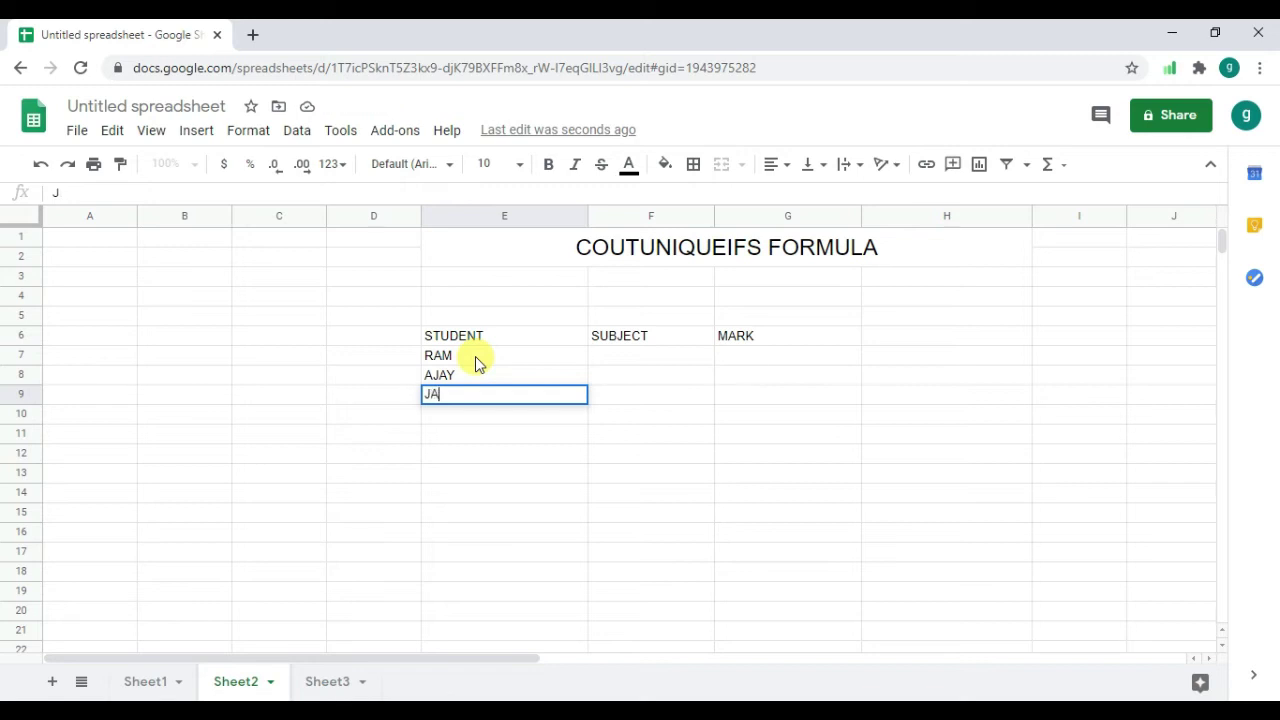
type("Y")
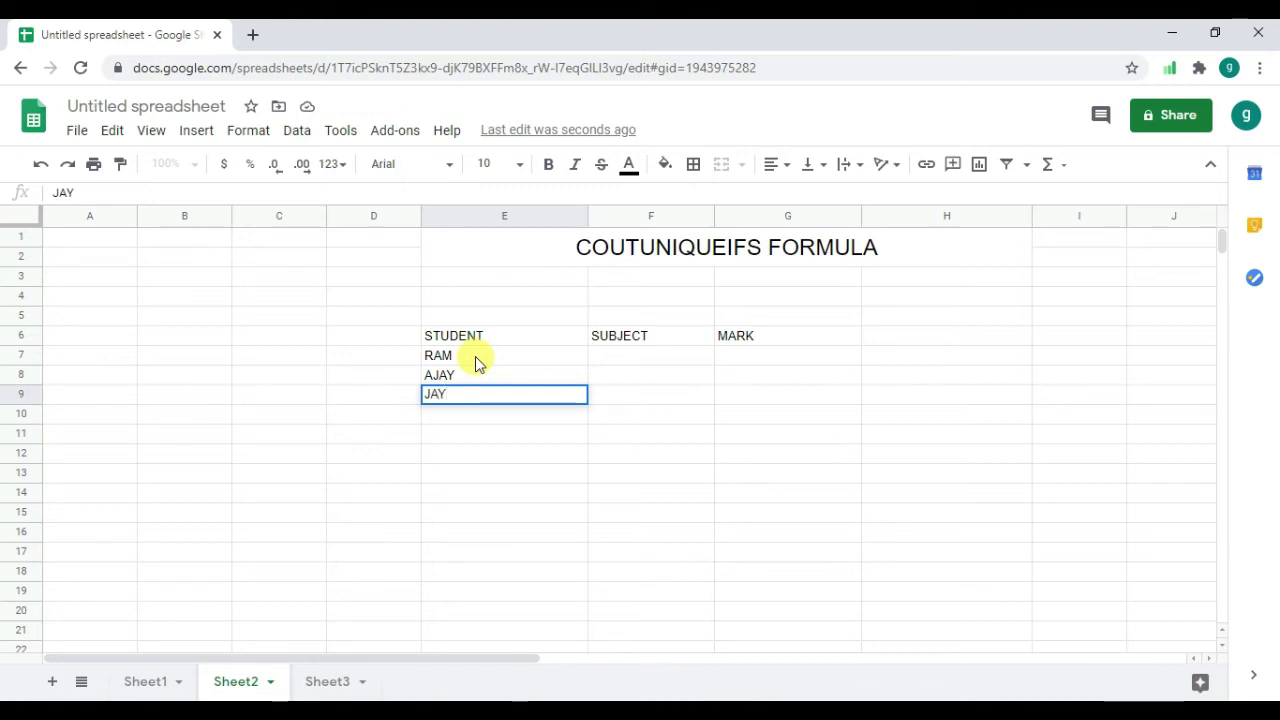
key("Return")
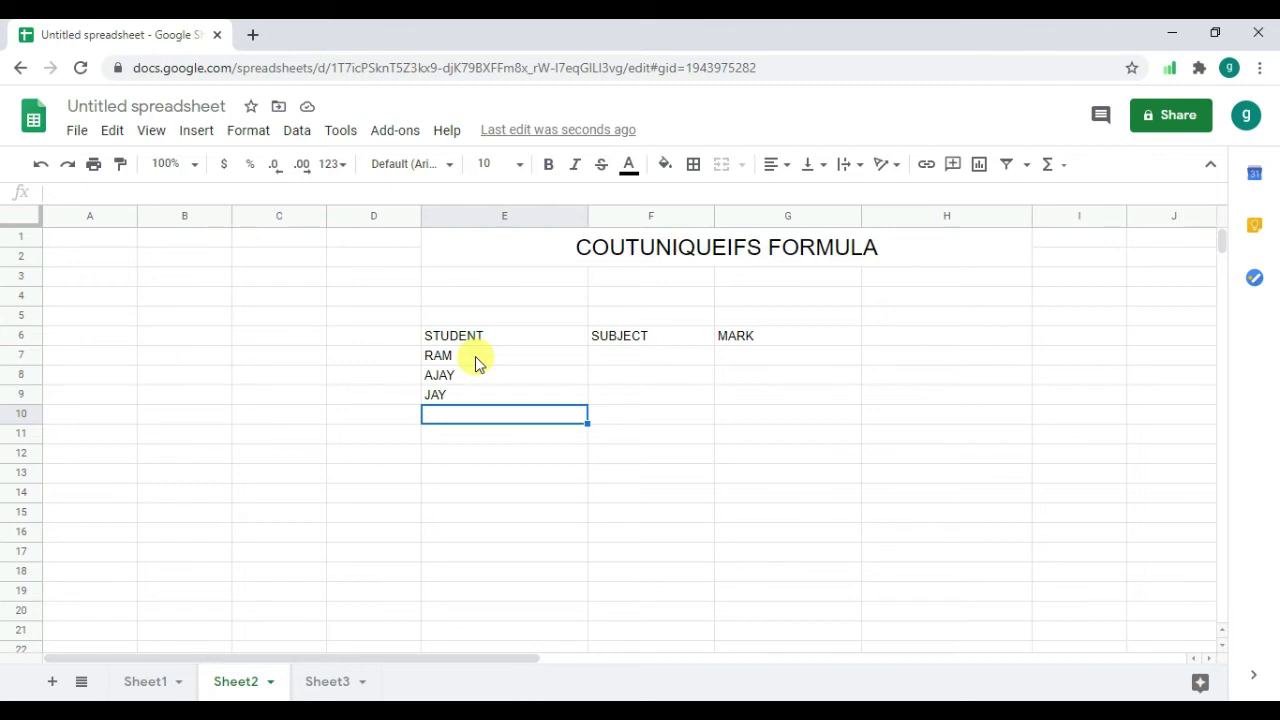
Step: Add three more student names to the STUDENT column in cells E10 to E12
type("SHIV")
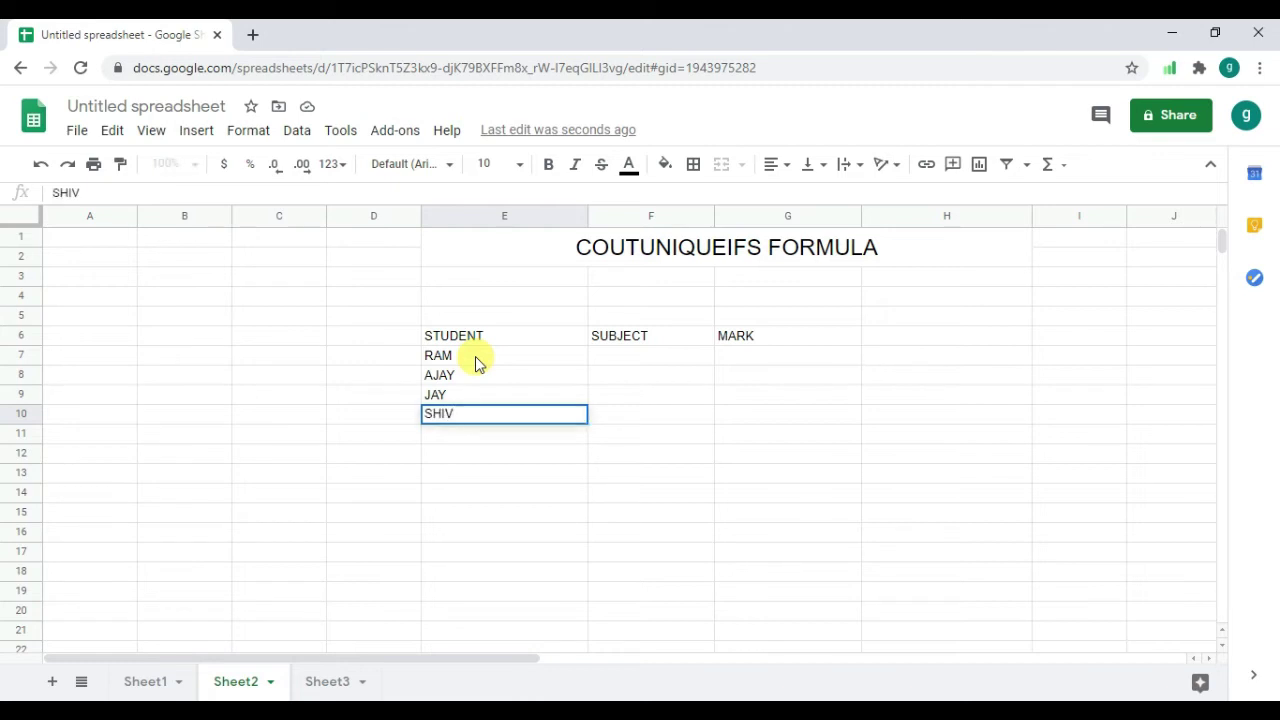
type("A")
key("Return")
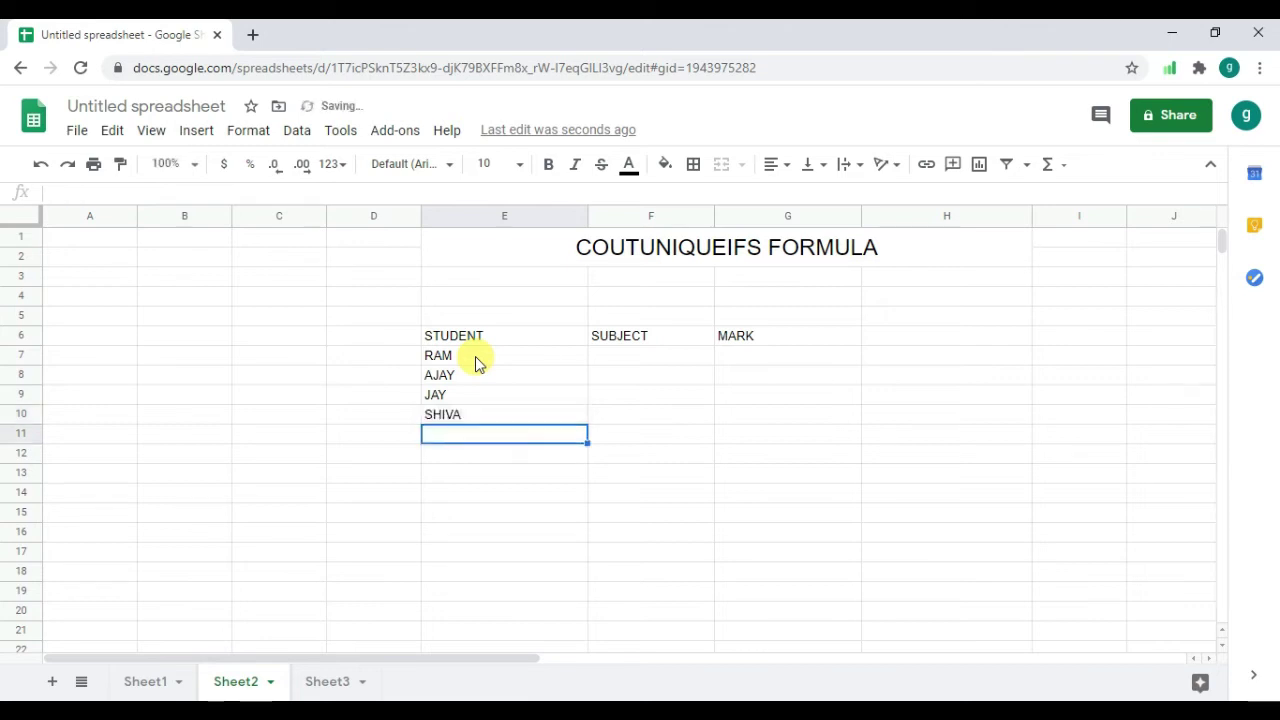
type("KUMAR")
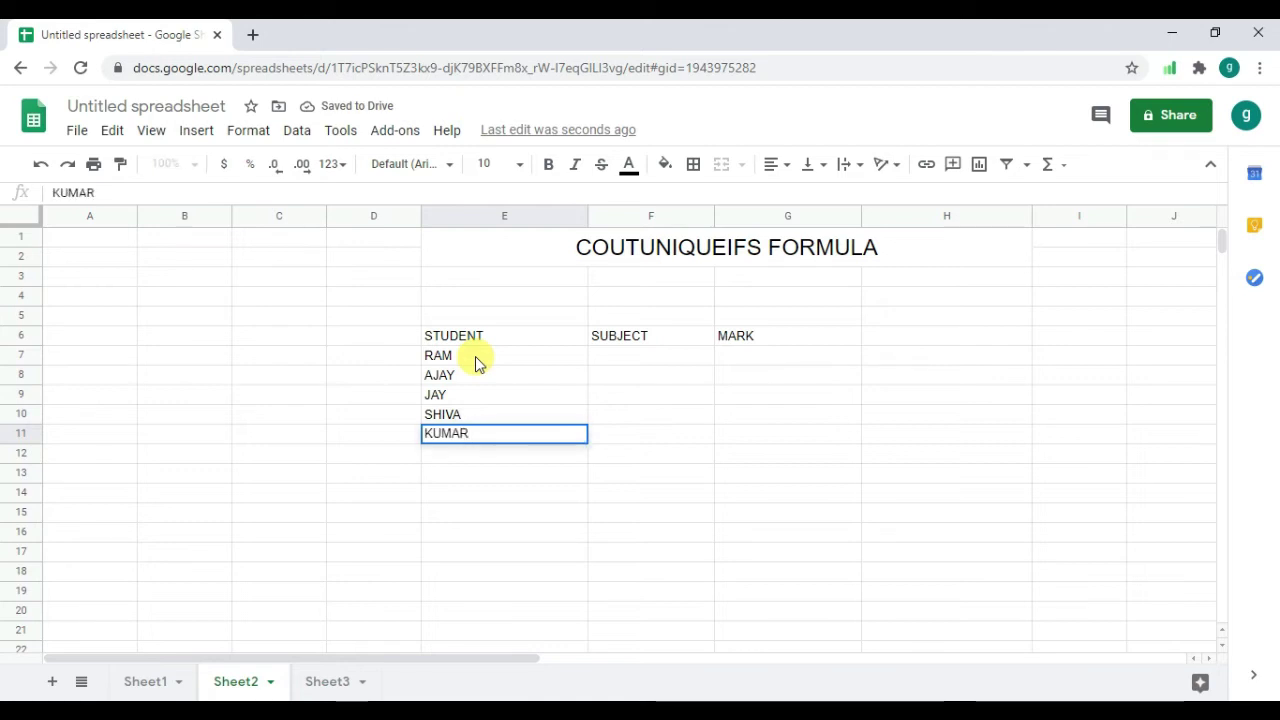
key("Return")
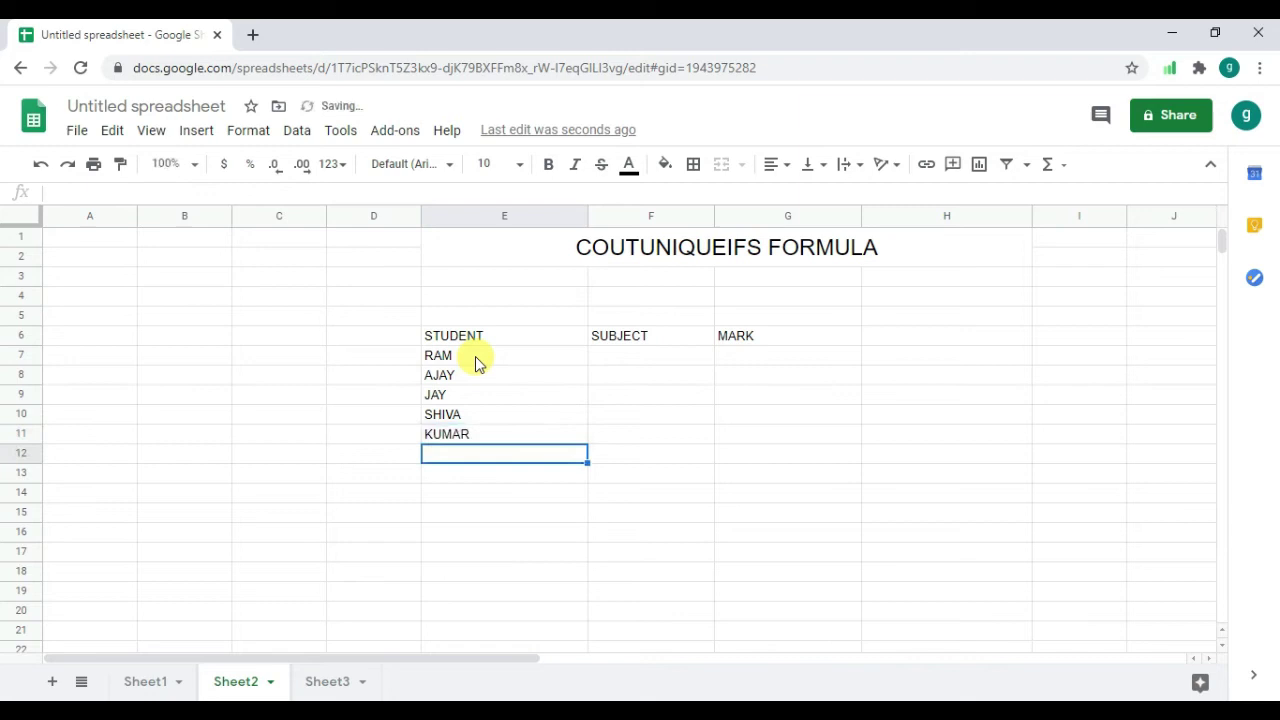
type("AMAE")
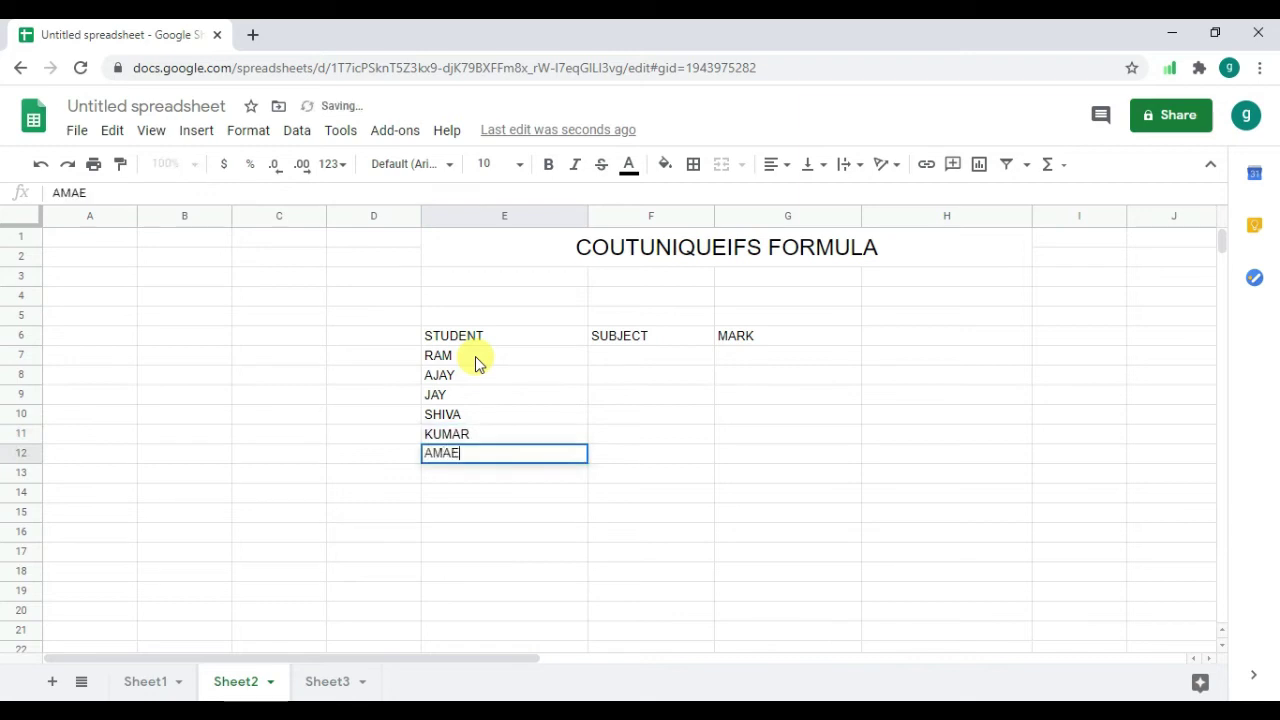
key("BackSpace")
type("R")
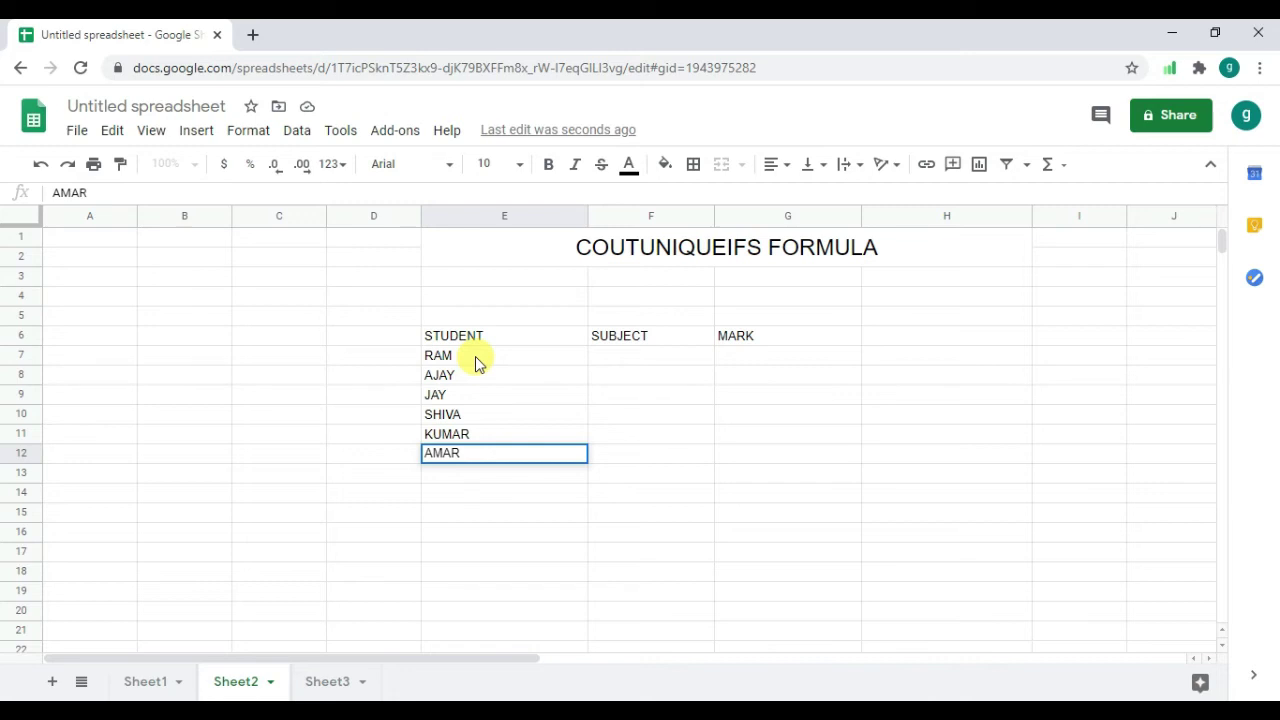
key("Return")
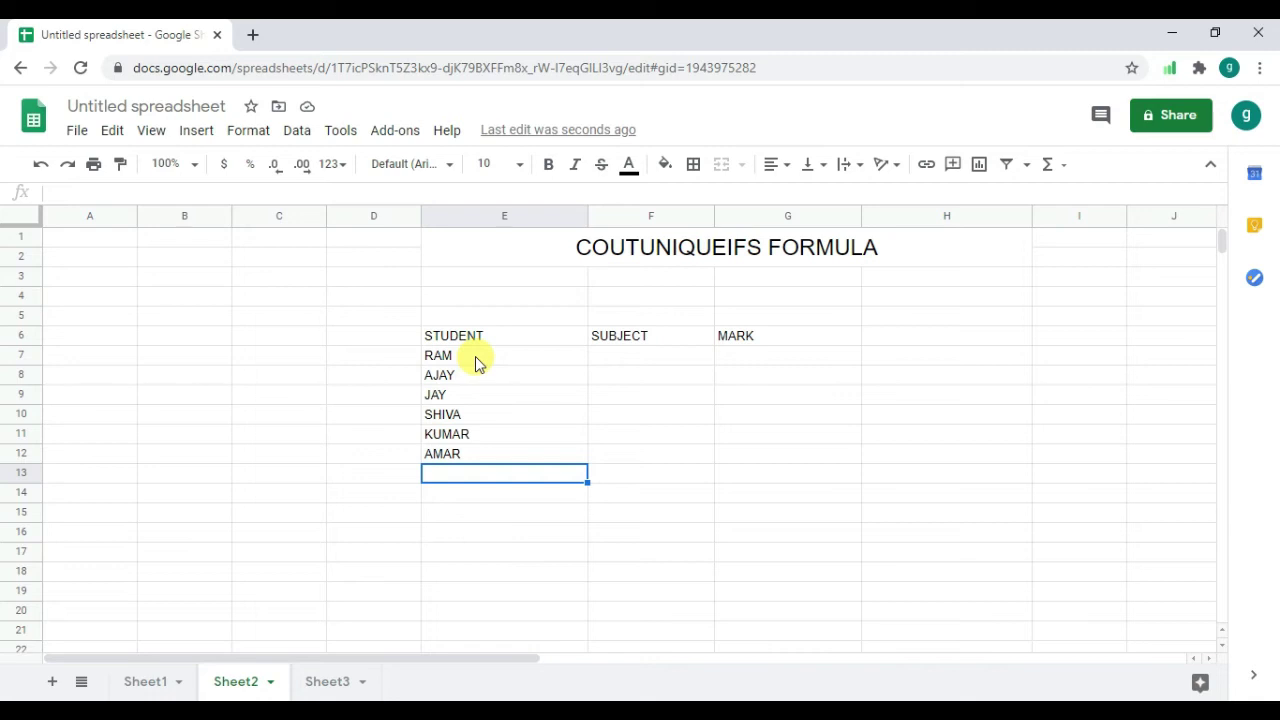
Step: Enter the last two student names in cells E13 and E14 of the STUDENT column
type("AAD")
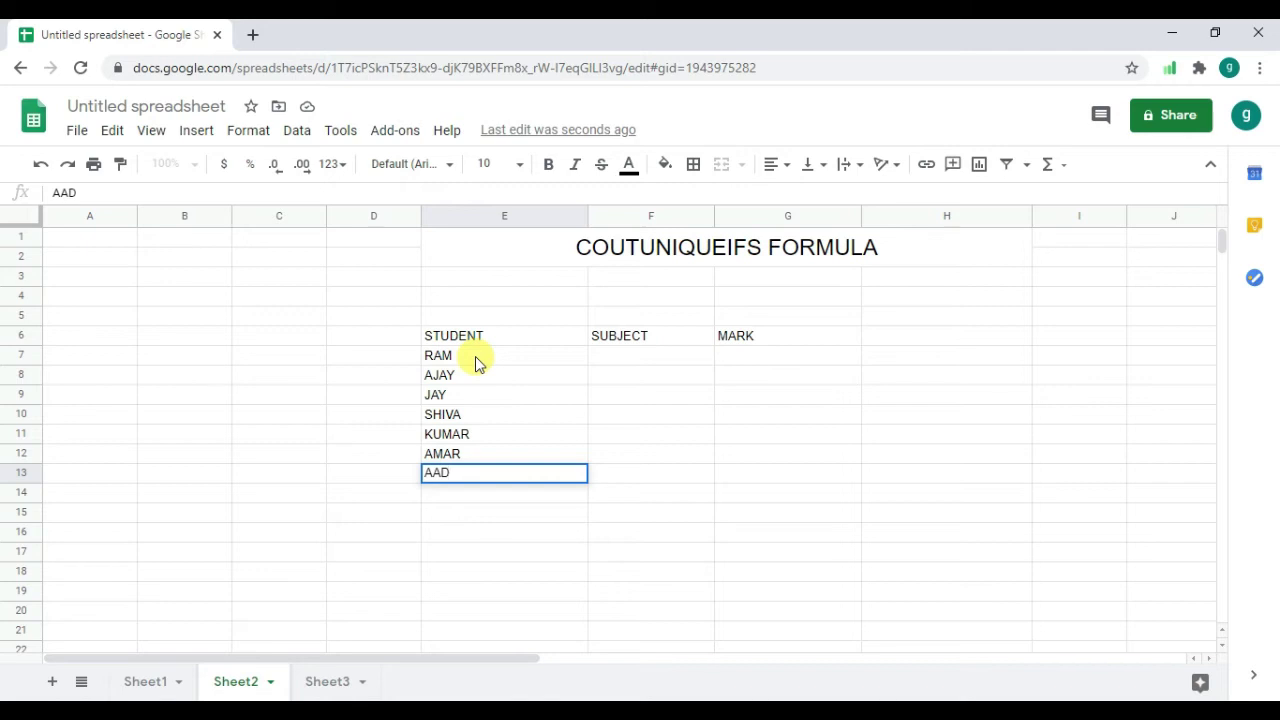
key("BackSpace")
key("BackSpace")
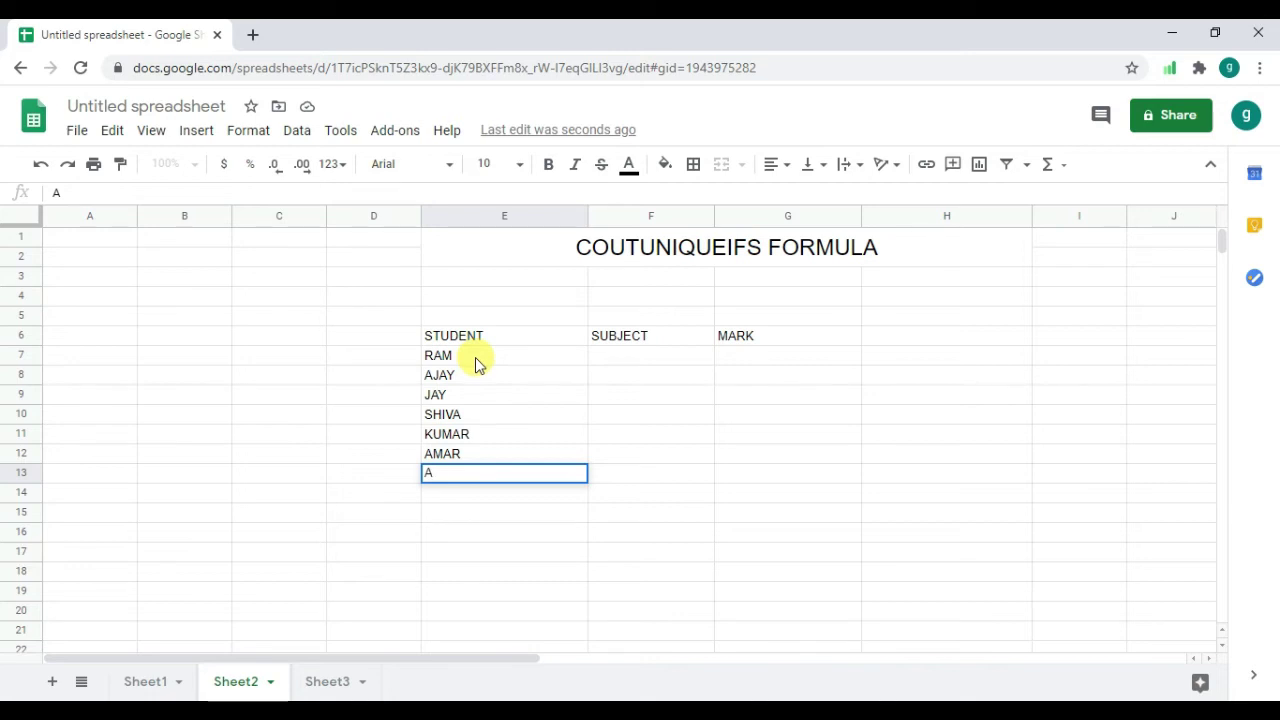
type("NNNNNNNNNN")
key("BackSpace")
key("BackSpace")
key("BackSpace")
key("BackSpace")
key("BackSpace")
key("BackSpace")
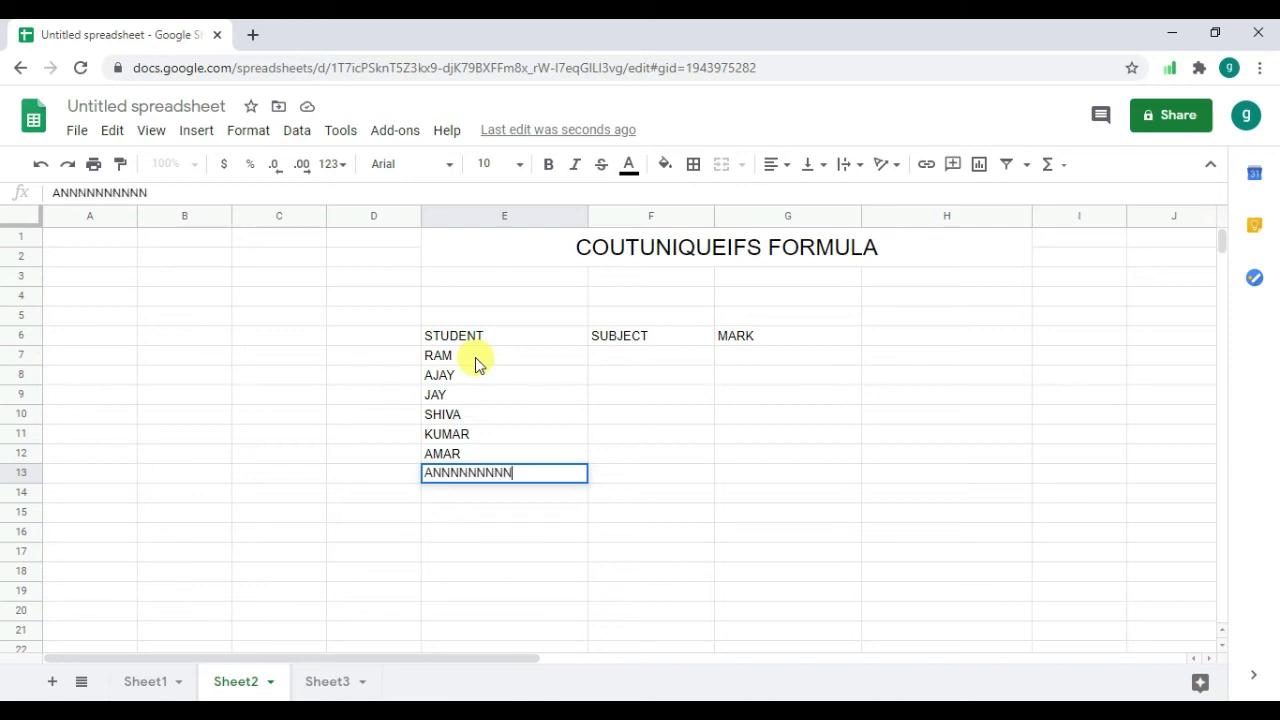
key("BackSpace")
key("BackSpace")
key("BackSpace")
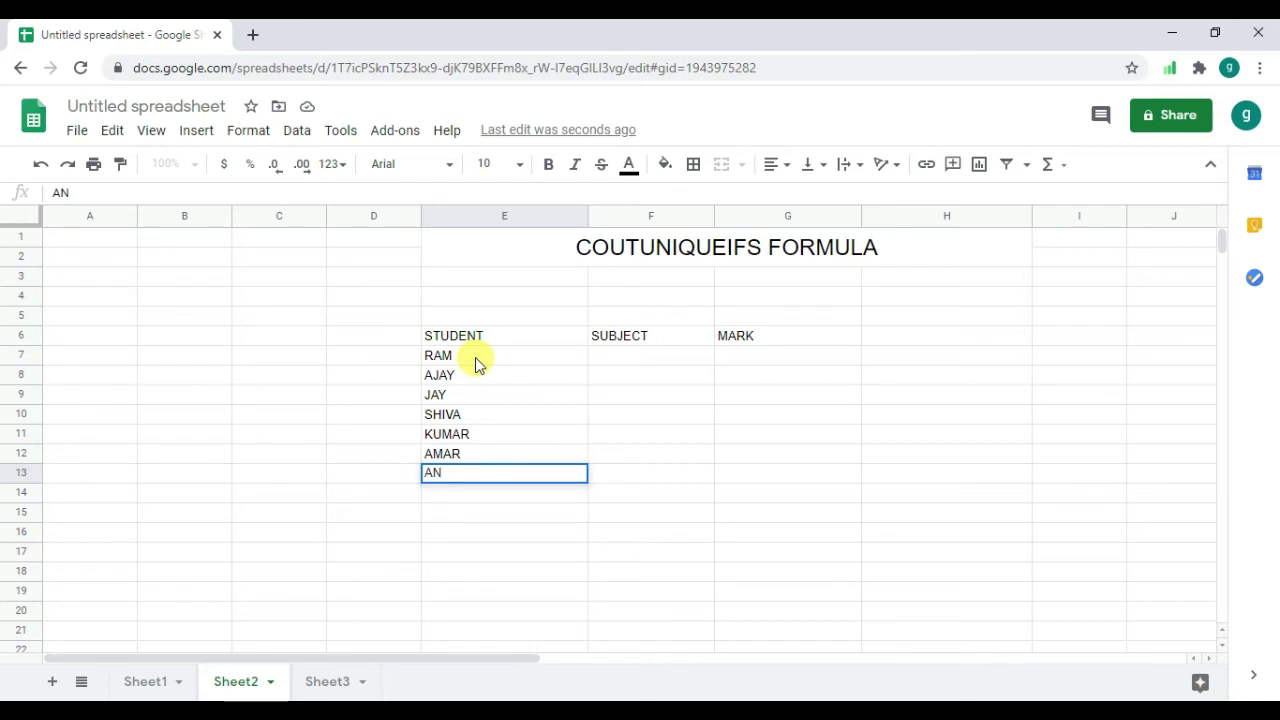
type("AND")
left_click(485, 495)
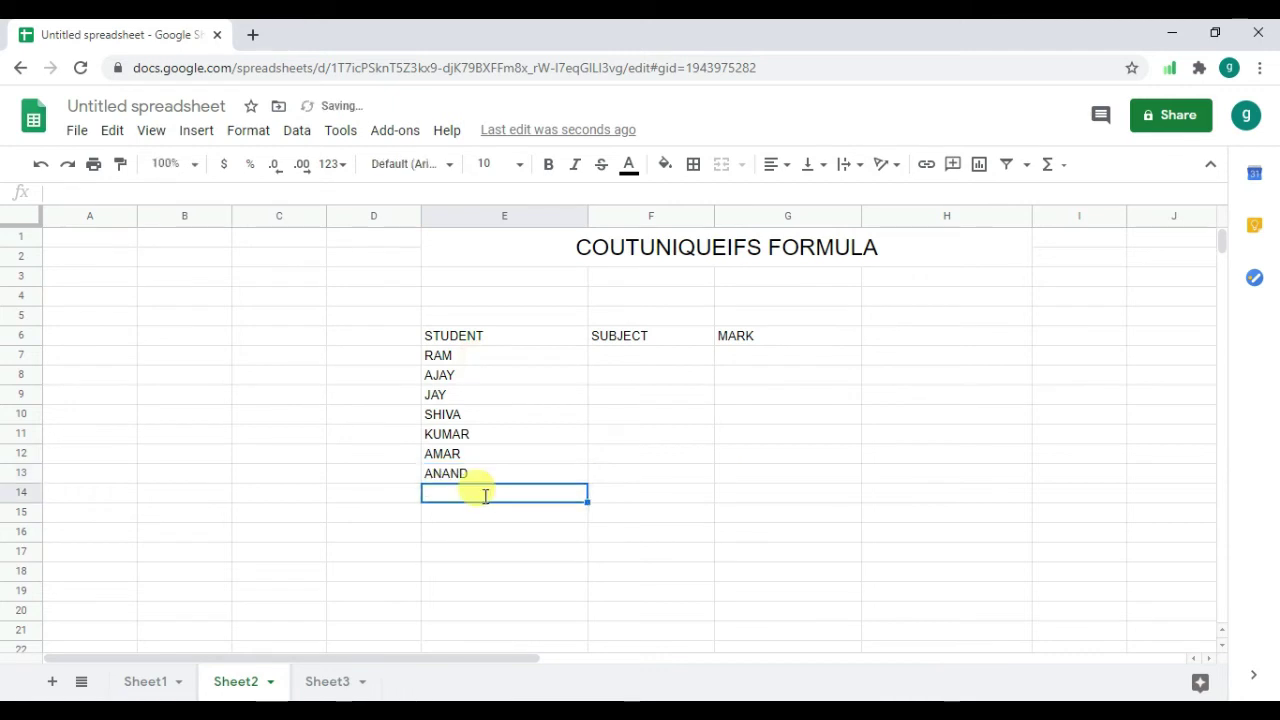
type("RAVI")
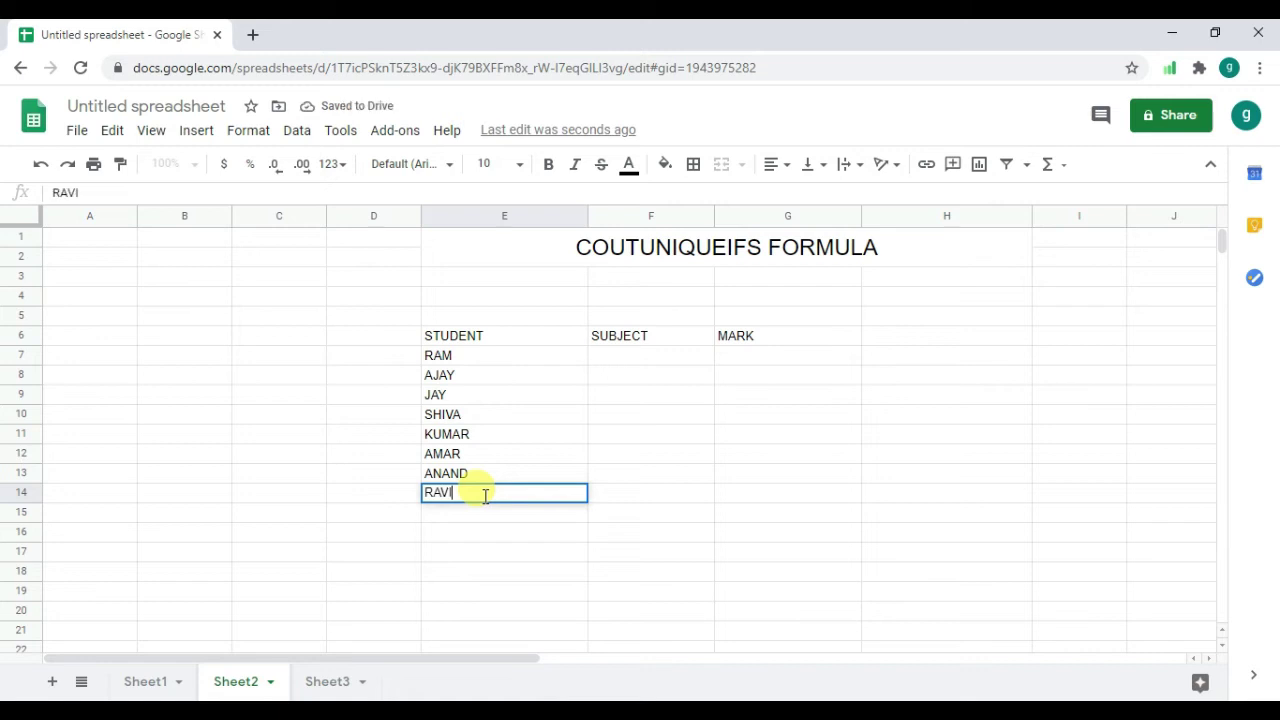
Step: Enter the subjects HINDI, ENG and MATH in cells F7, F8 and F9 under SUBJECT
left_click(617, 360)
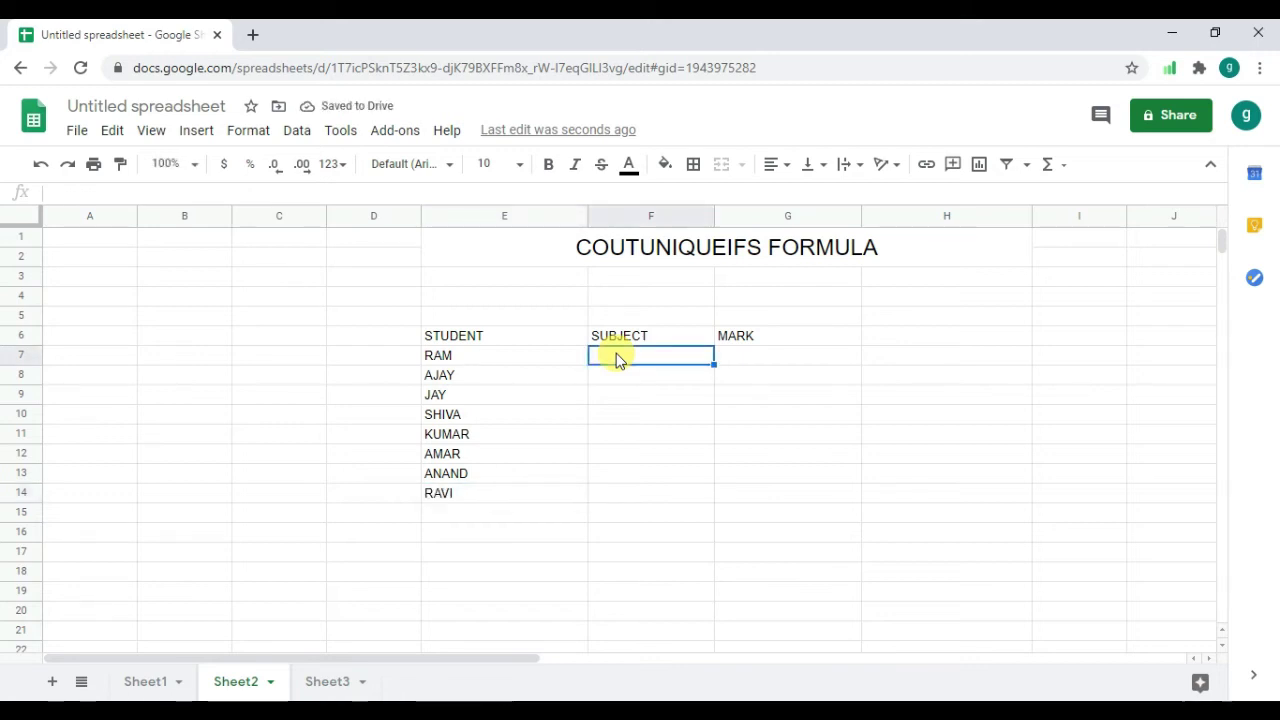
type("H")
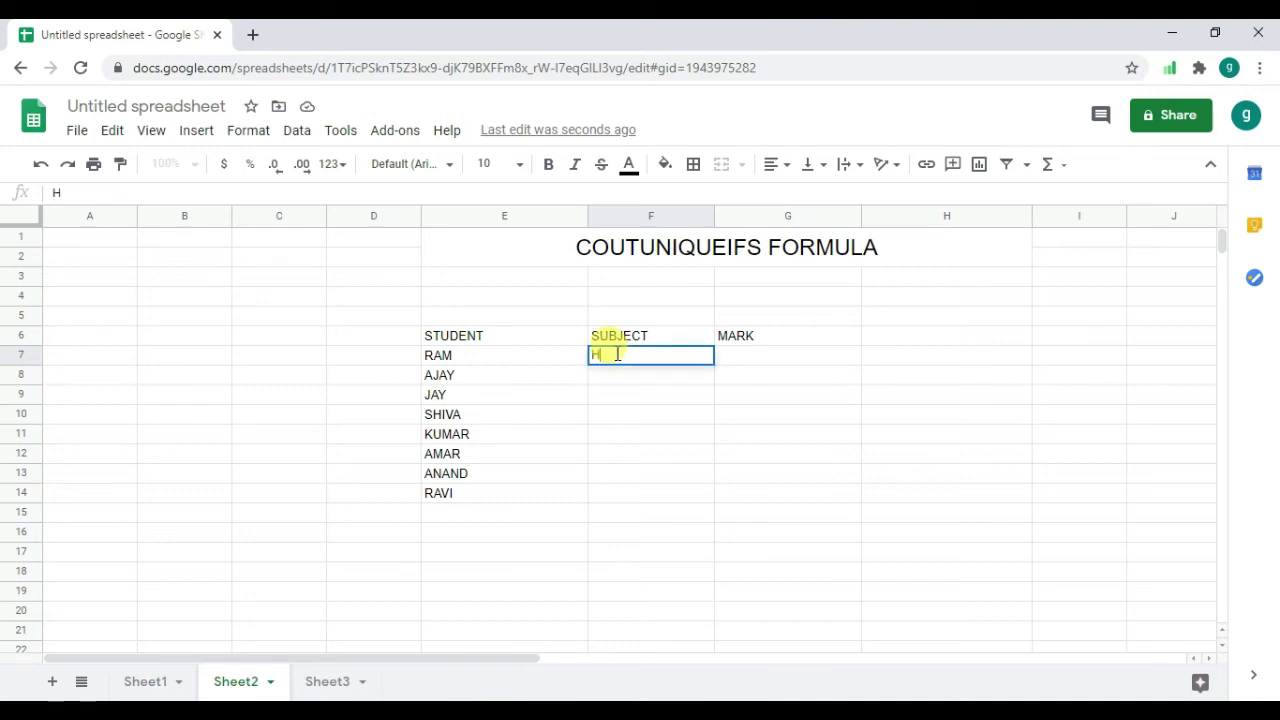
type("INDI")
key("Return")
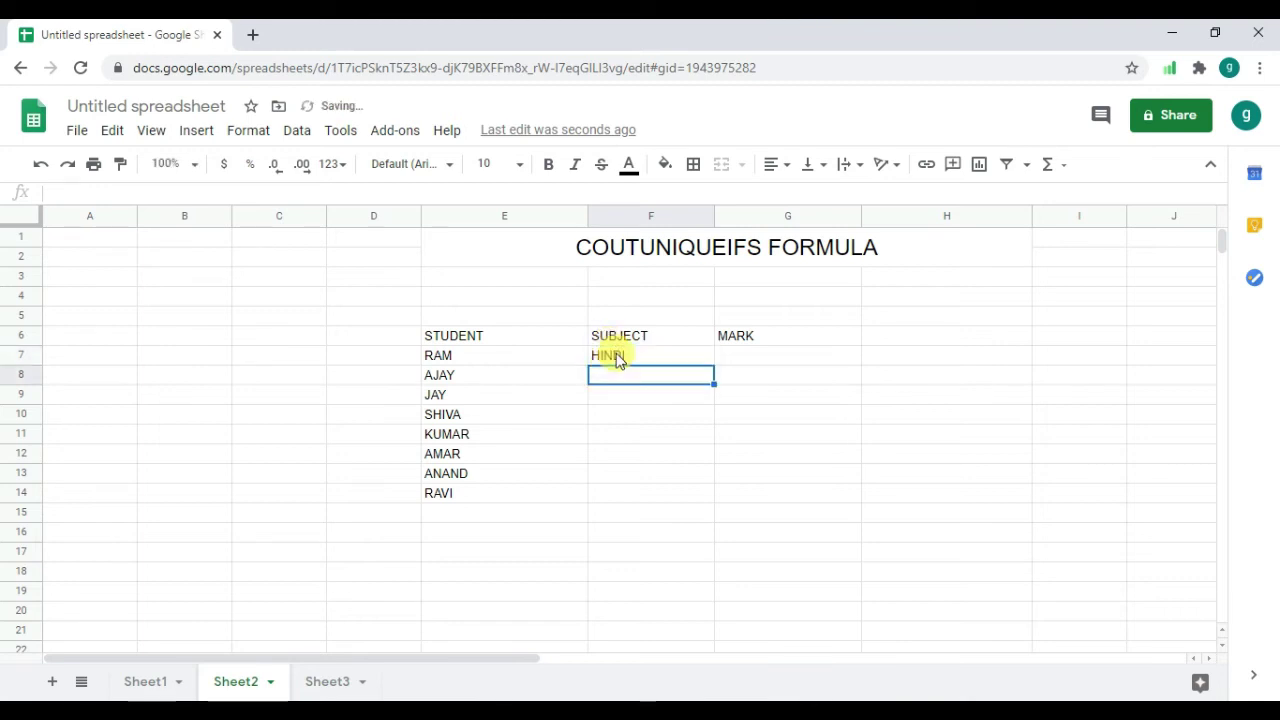
type("ENG")
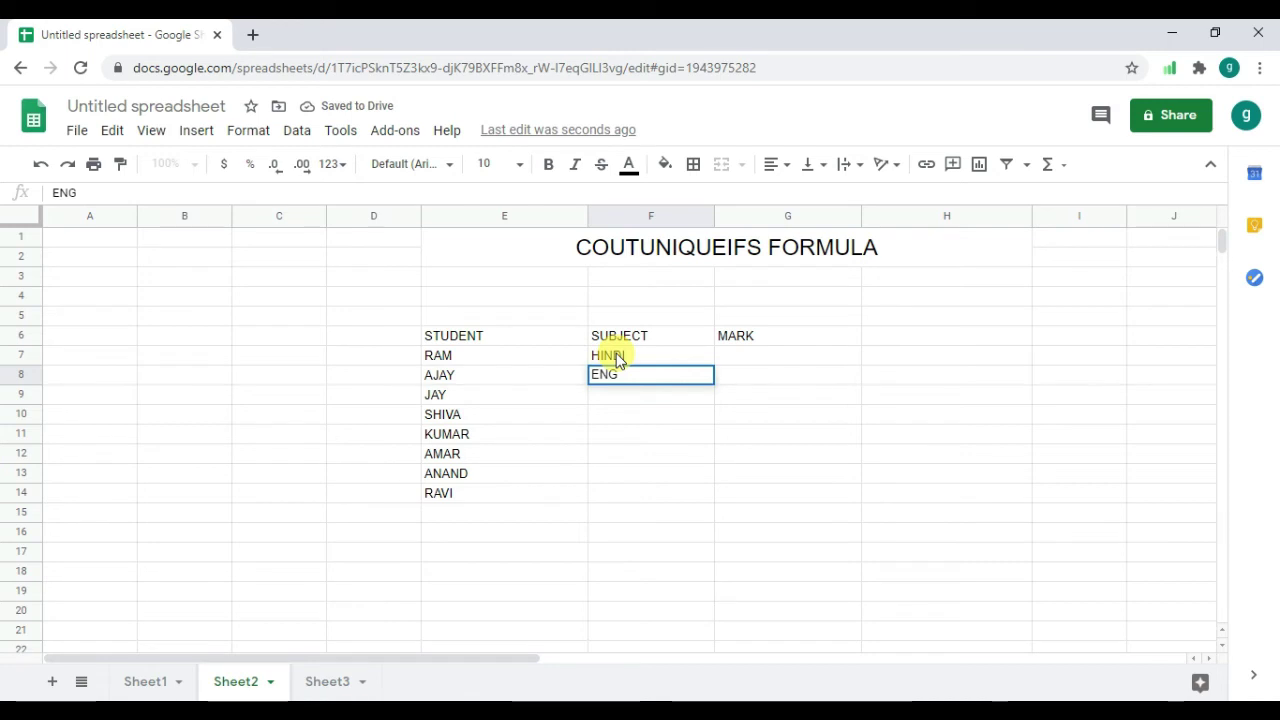
key("Return")
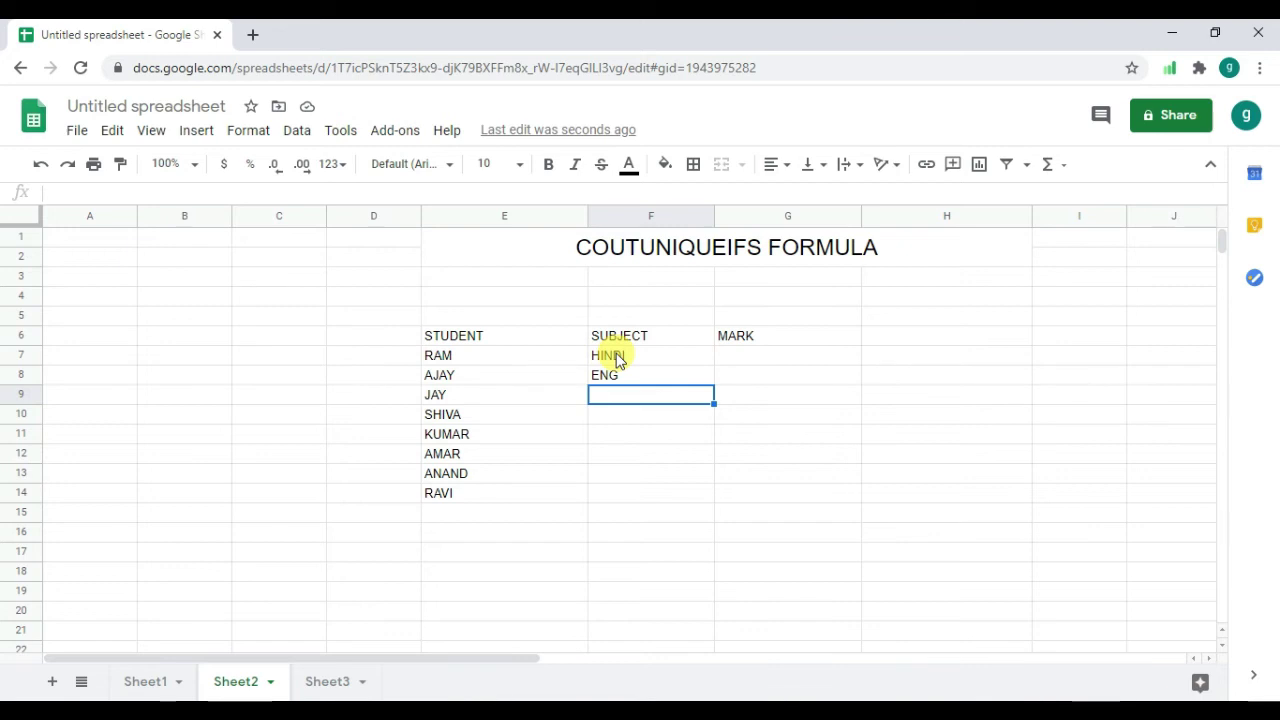
type("MATH")
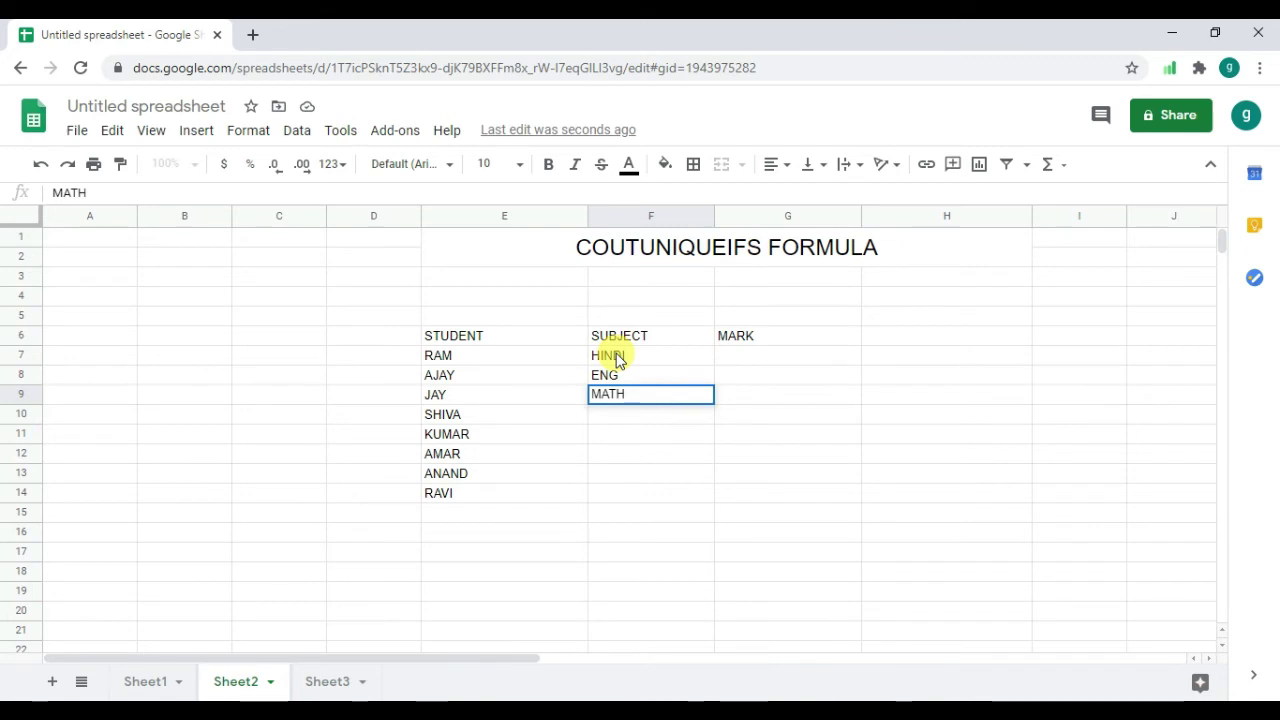
key("Return")
Step: Enter the subjects HINDI, MATH and ENG in cells F10, F11 and F12 of the SUBJECT column
type("H")
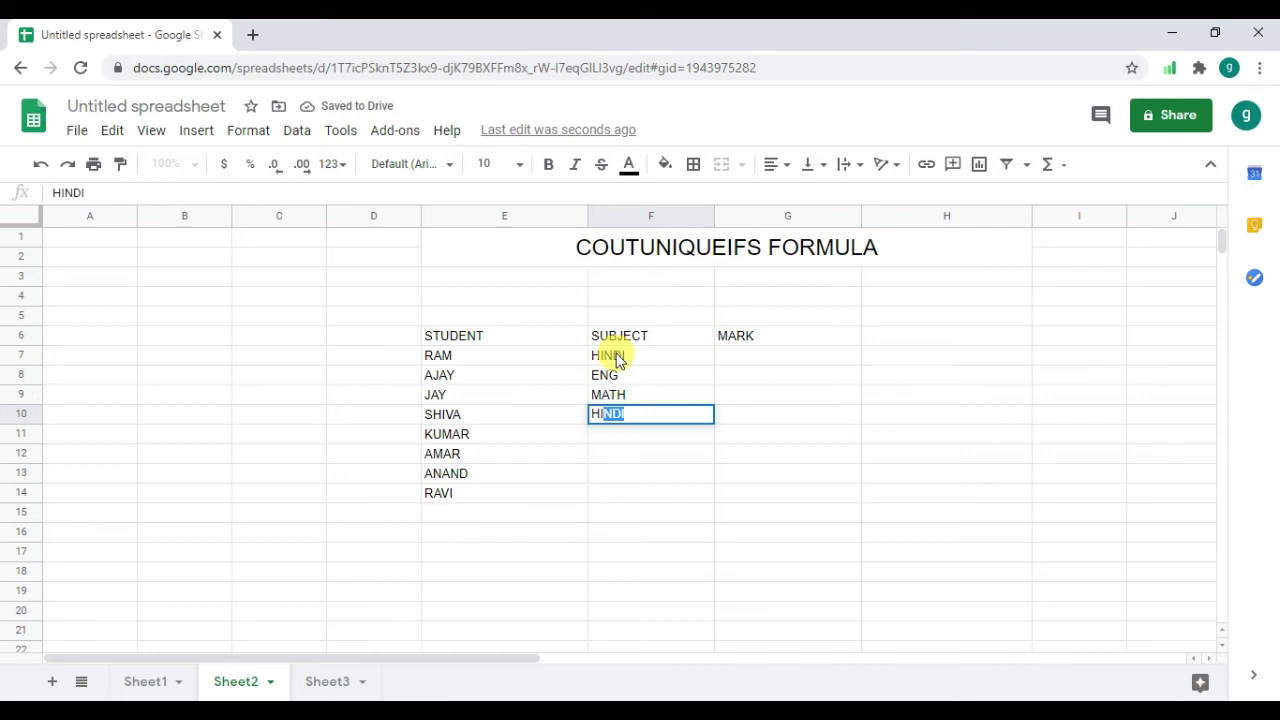
key("Return")
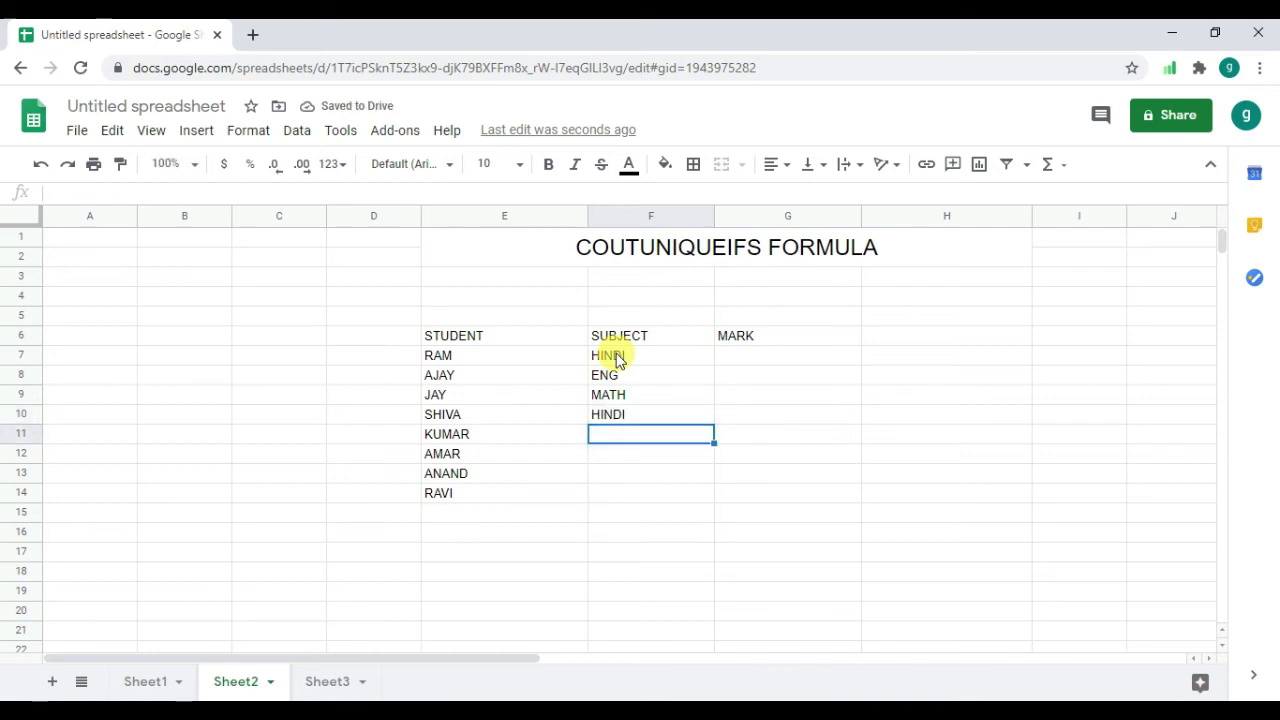
type("MATH")
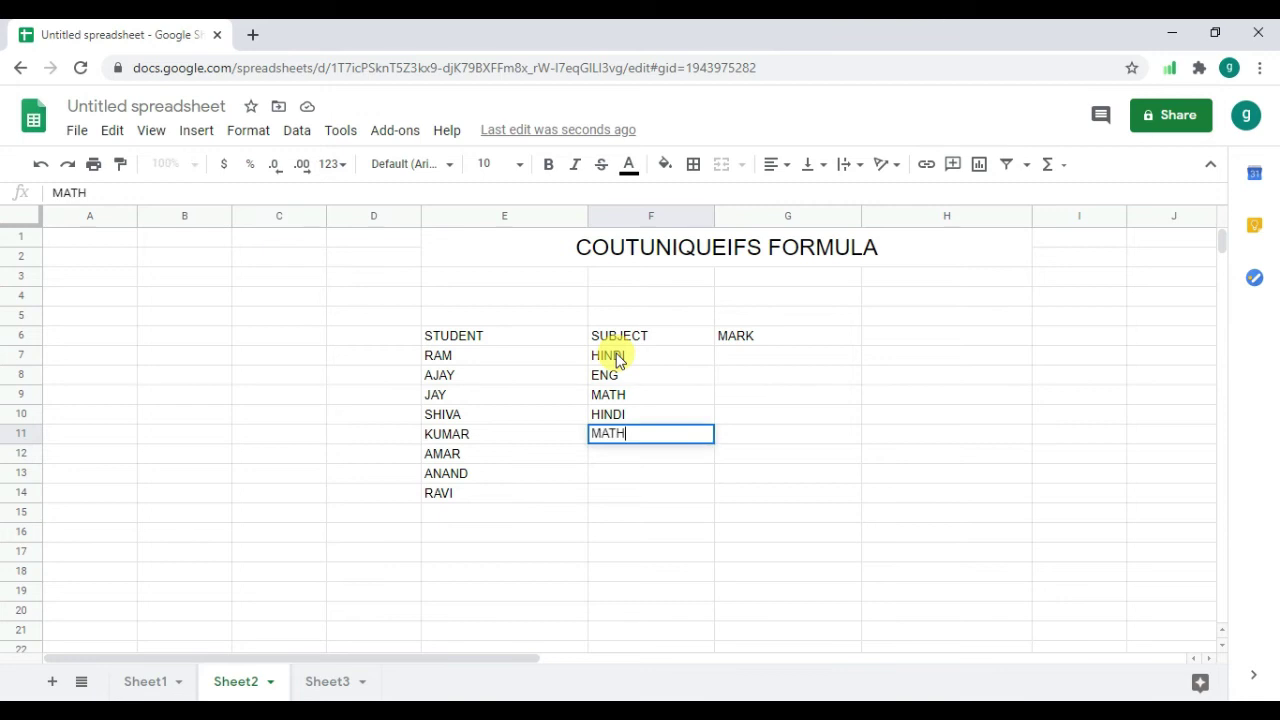
key("Return")
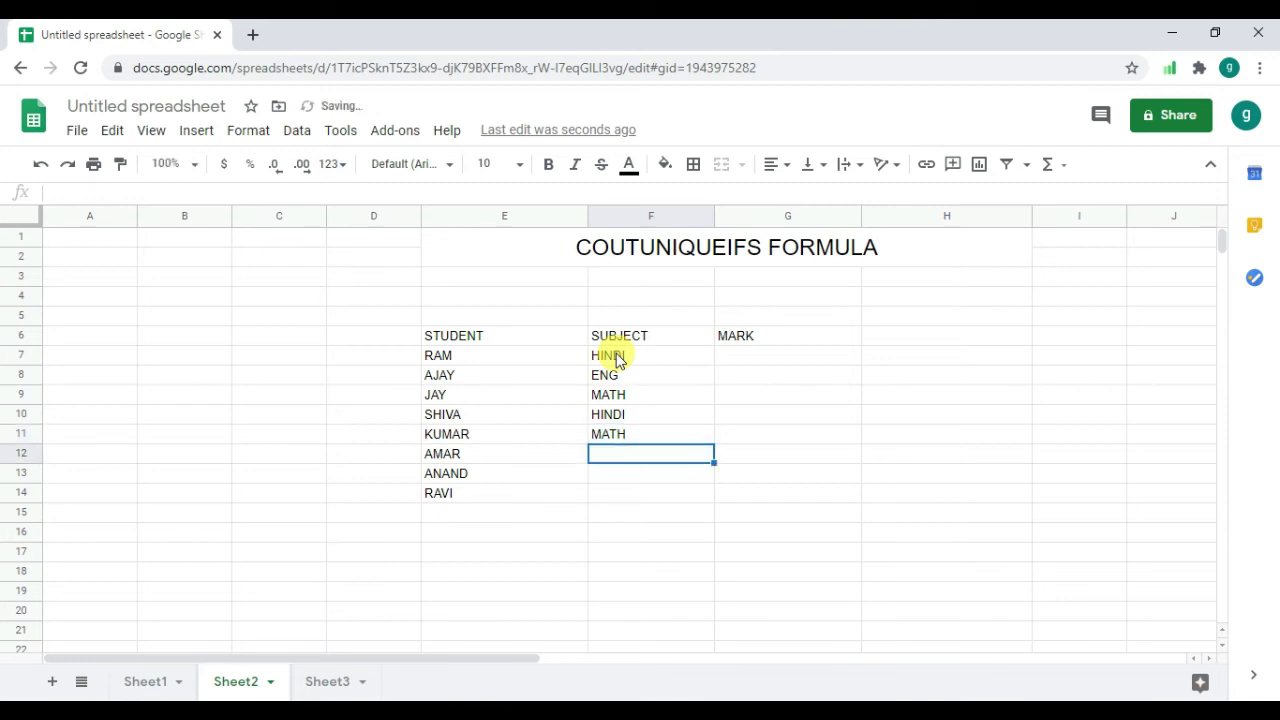
type("E")
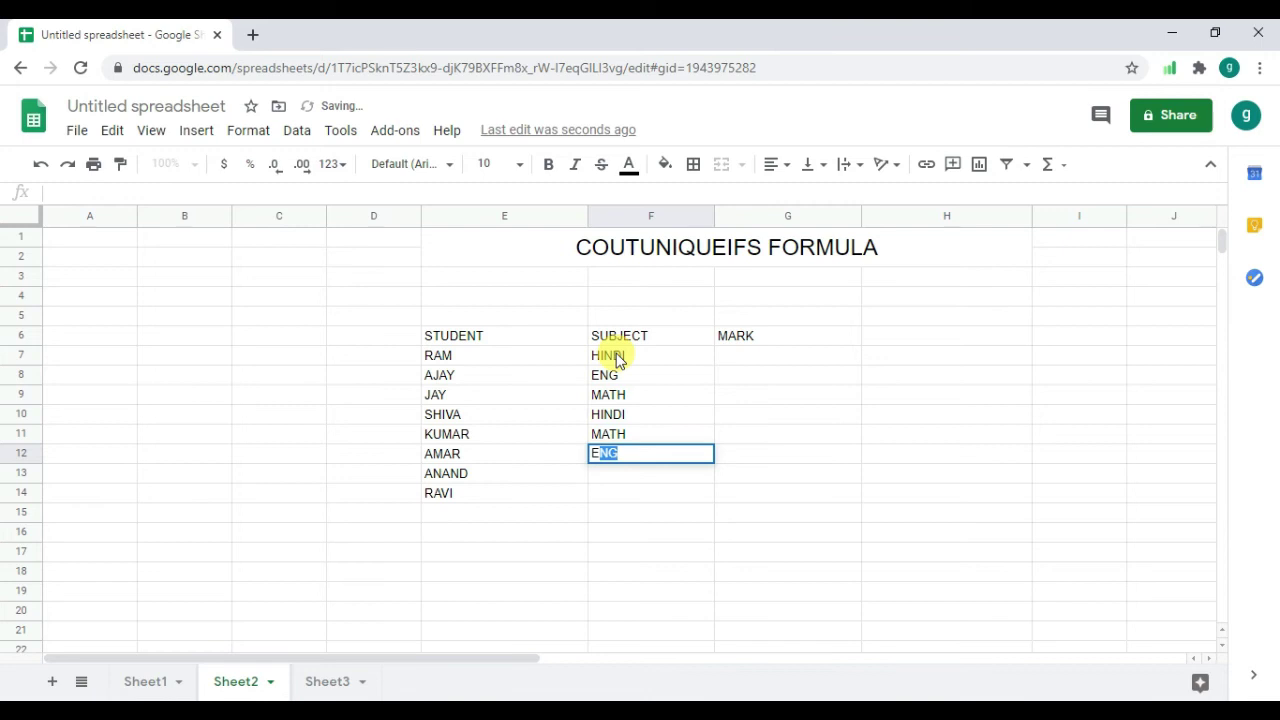
key("Return")
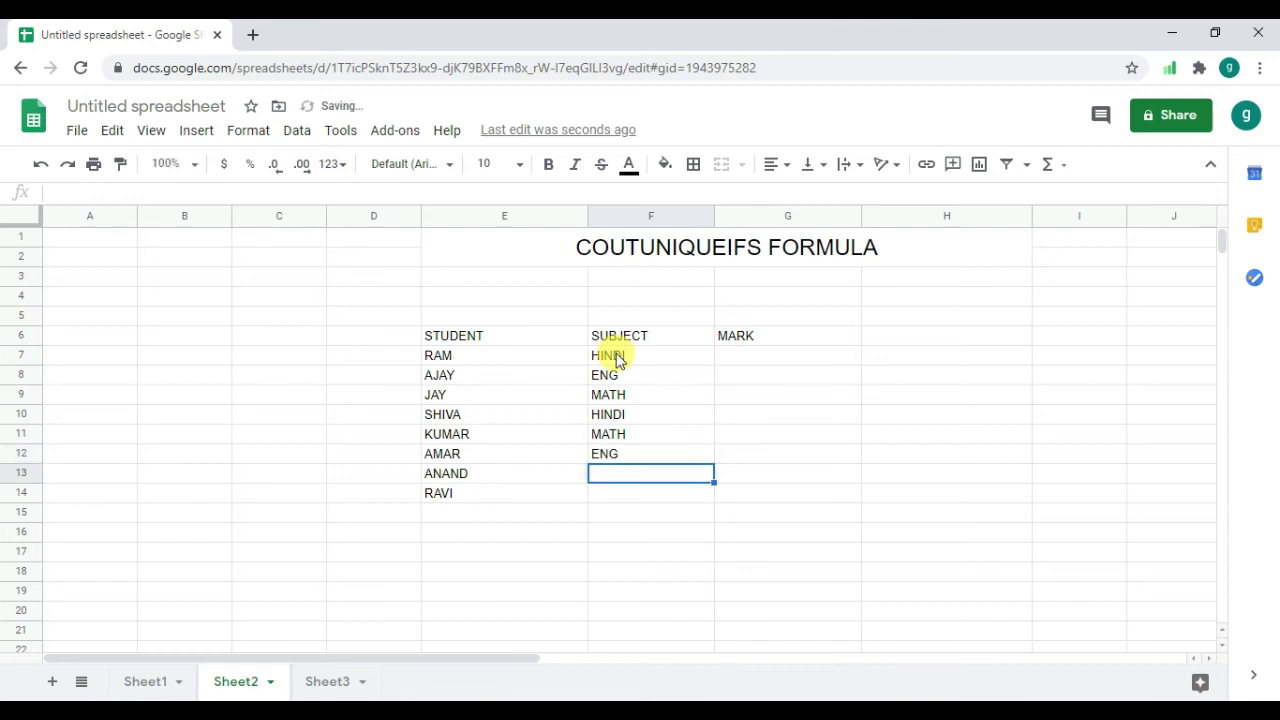
Step: Complete the SUBJECT column by entering HINDI in both F13 and F14
type("H")
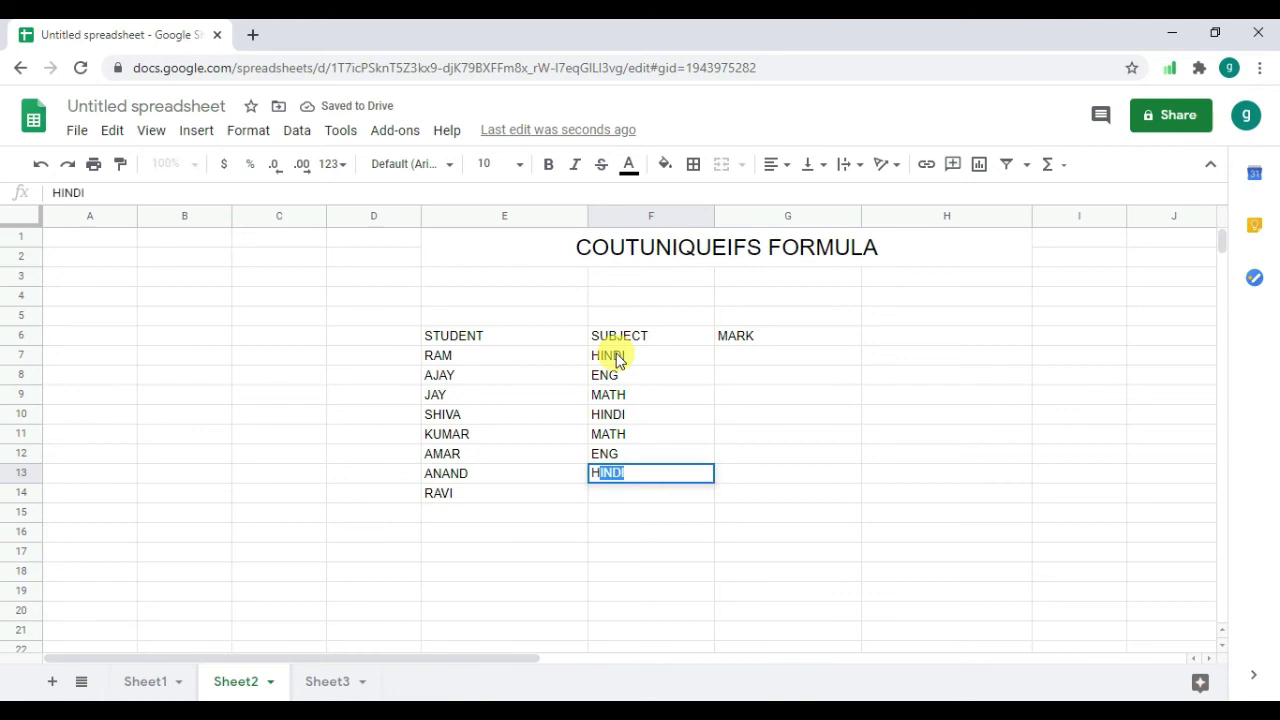
key("Return")
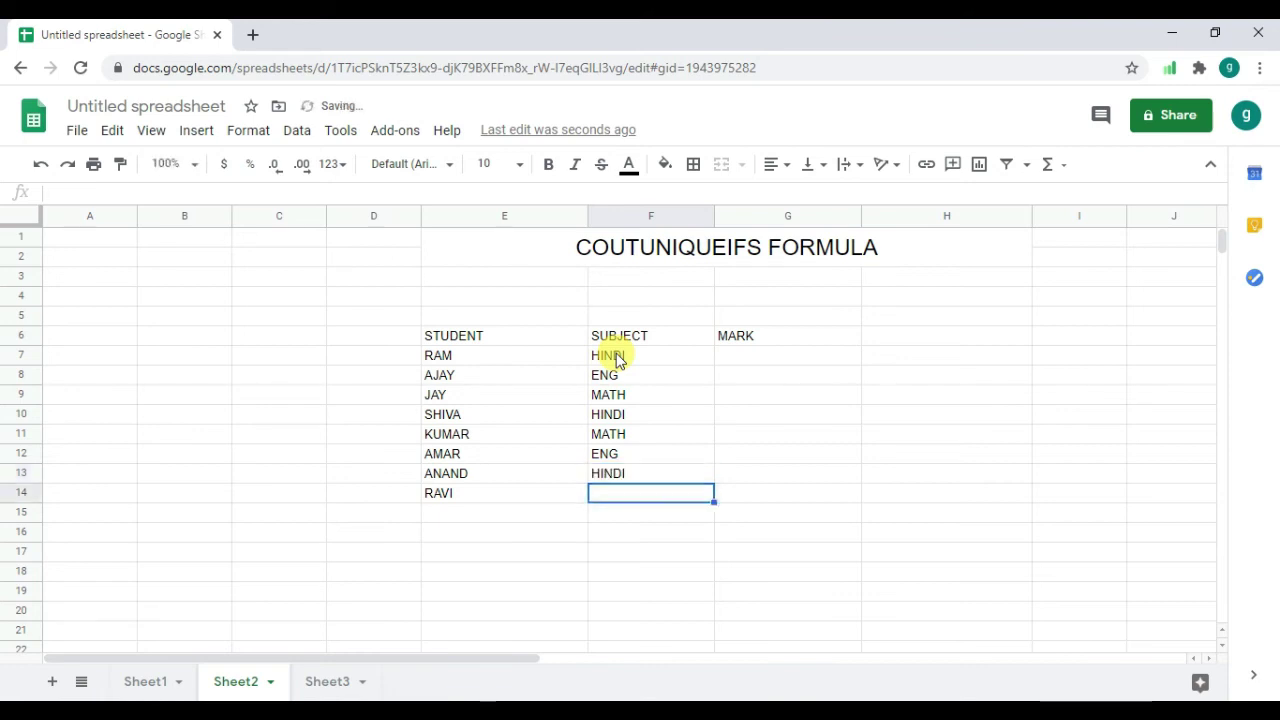
type("H")
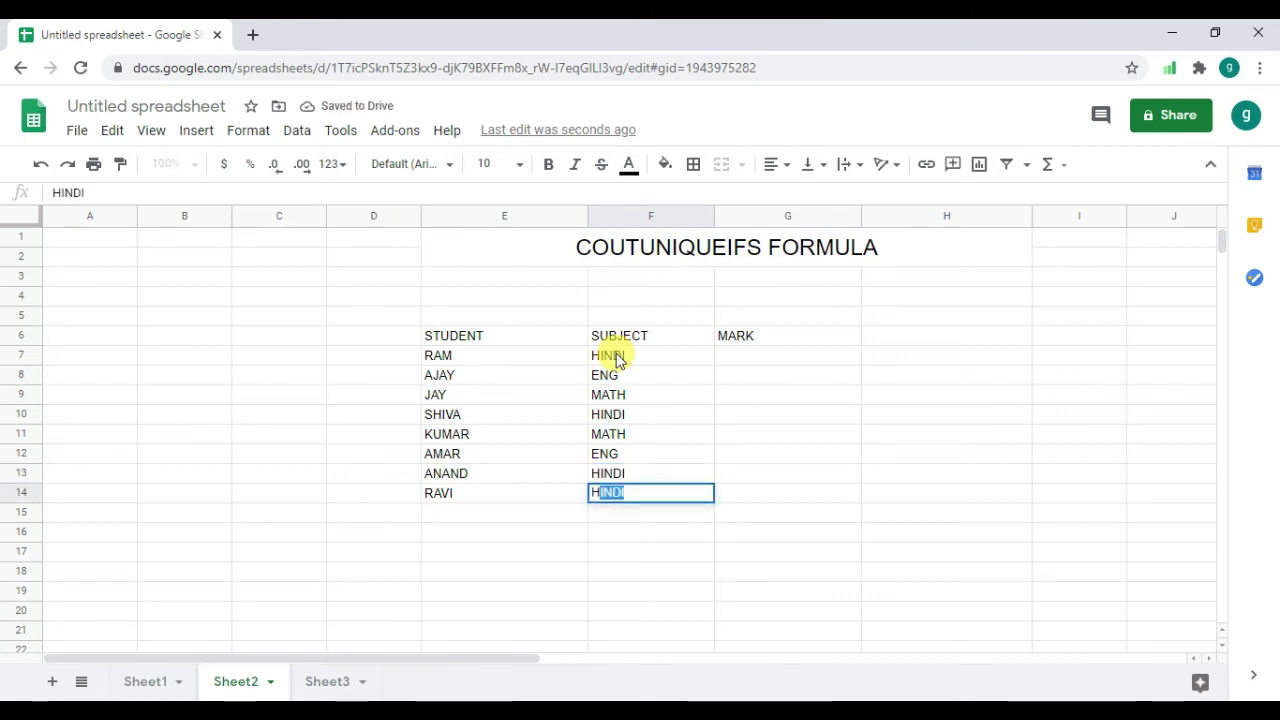
key("Return")
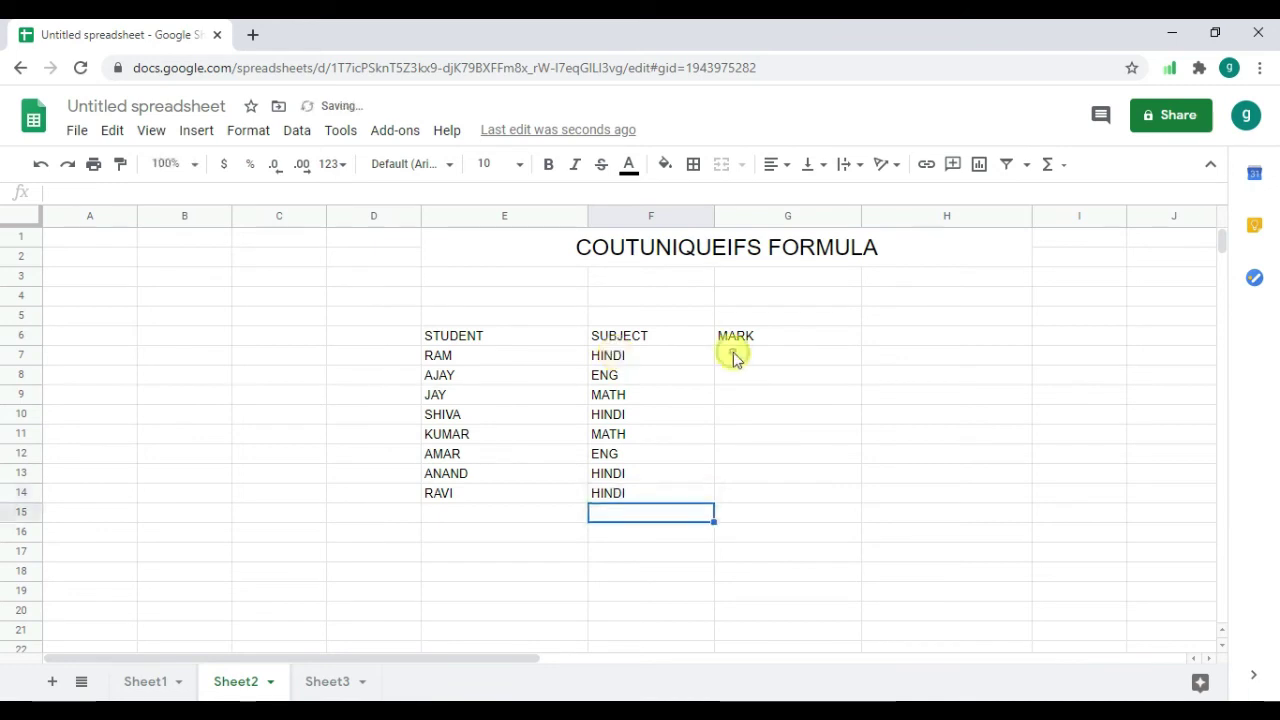
Step: Enter the marks 60, 45 and 55 in cells G7, G8 and G9 under MARK
left_click(735, 358)
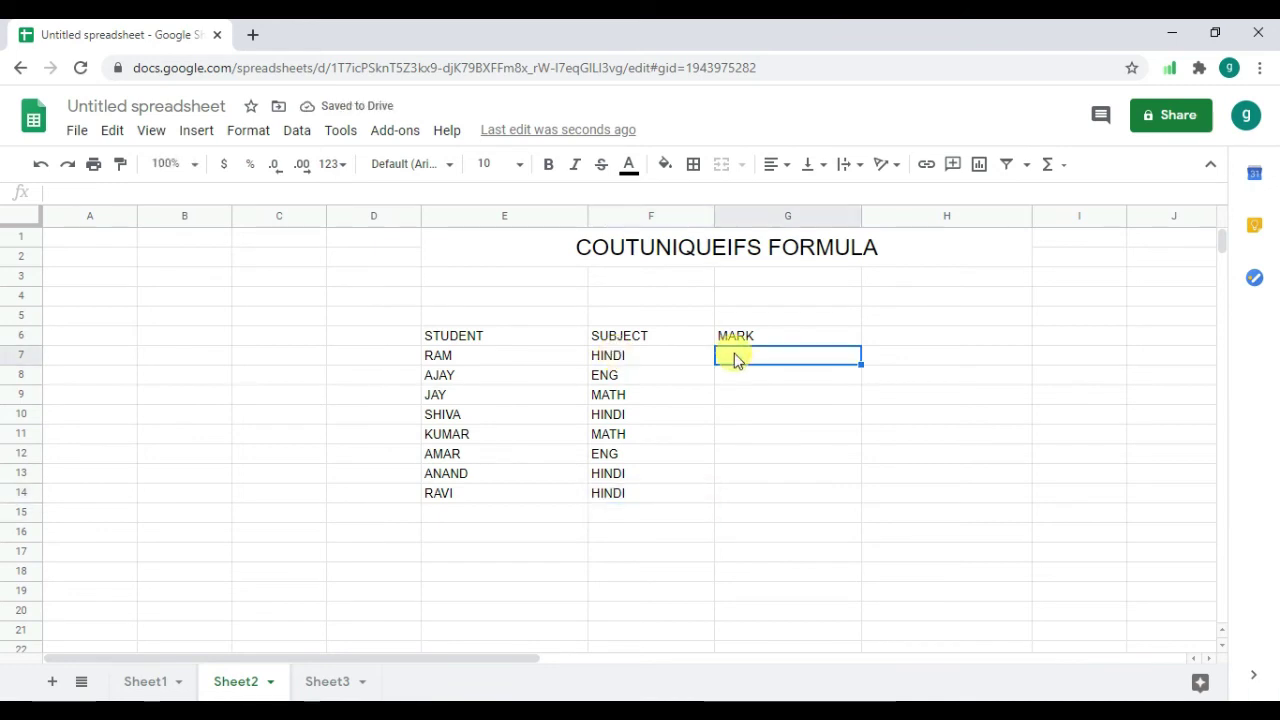
type("6")
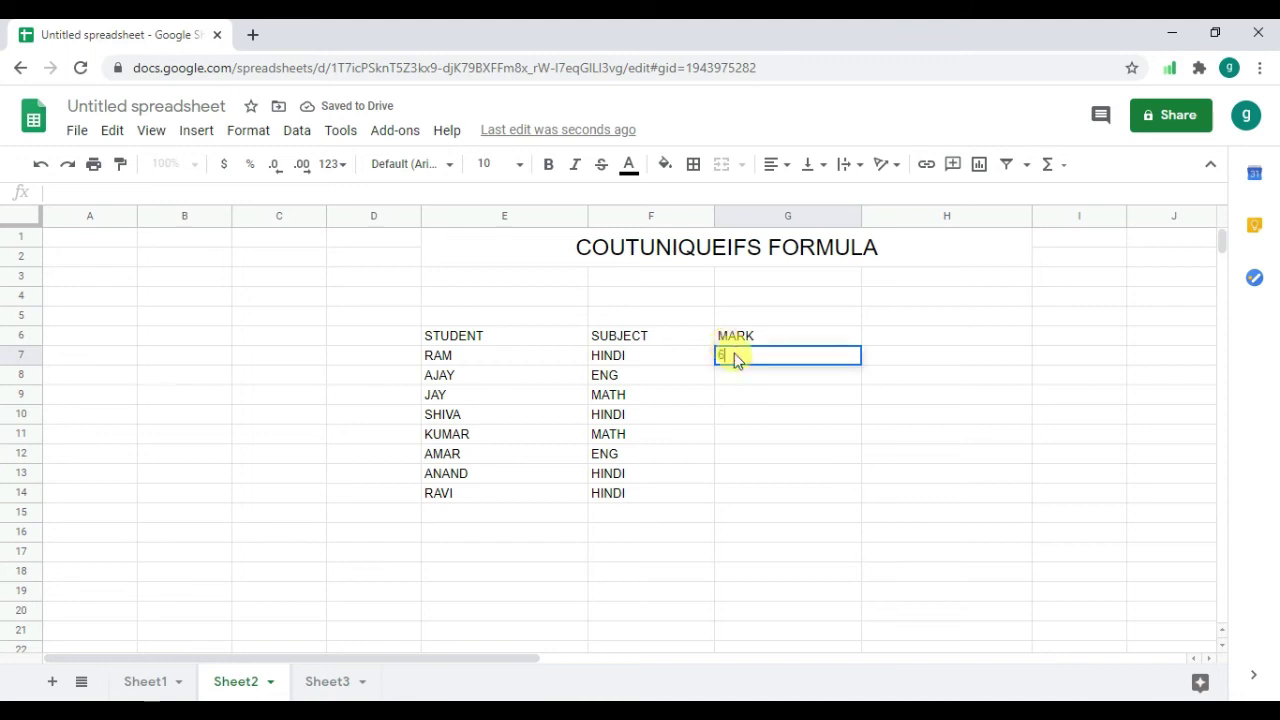
type("0")
key("Return")
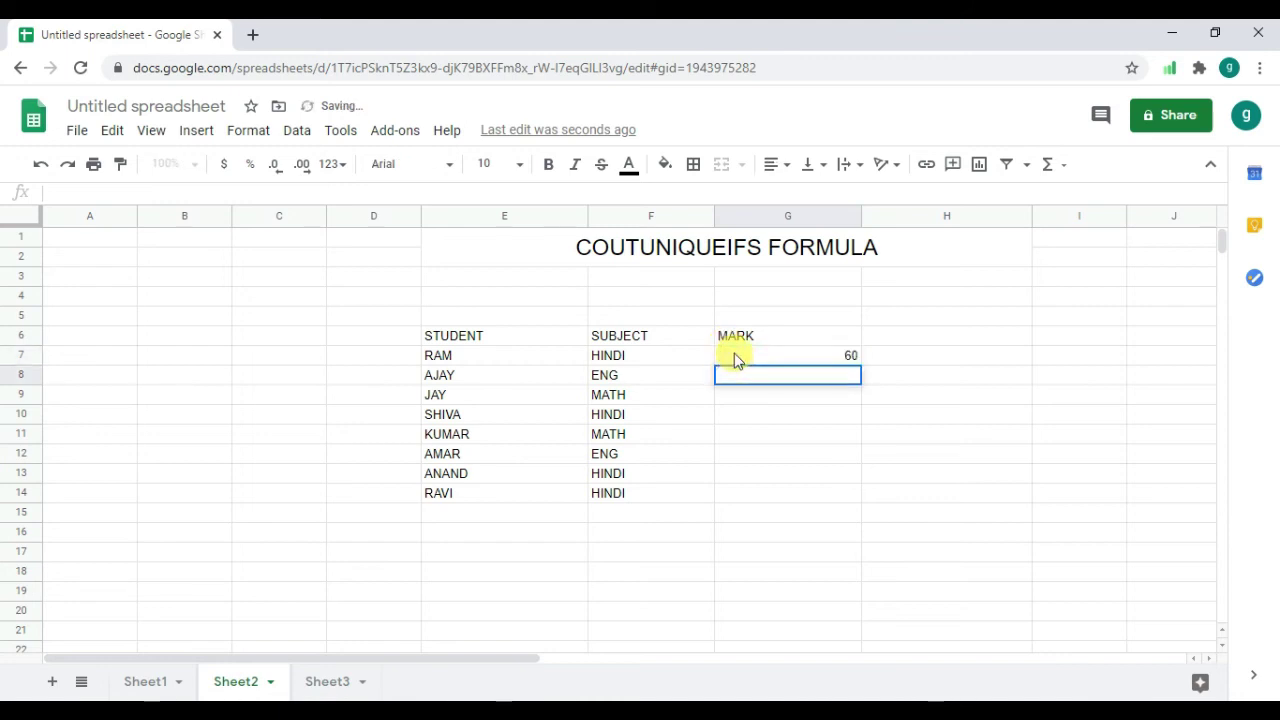
type("45")
key("Return")
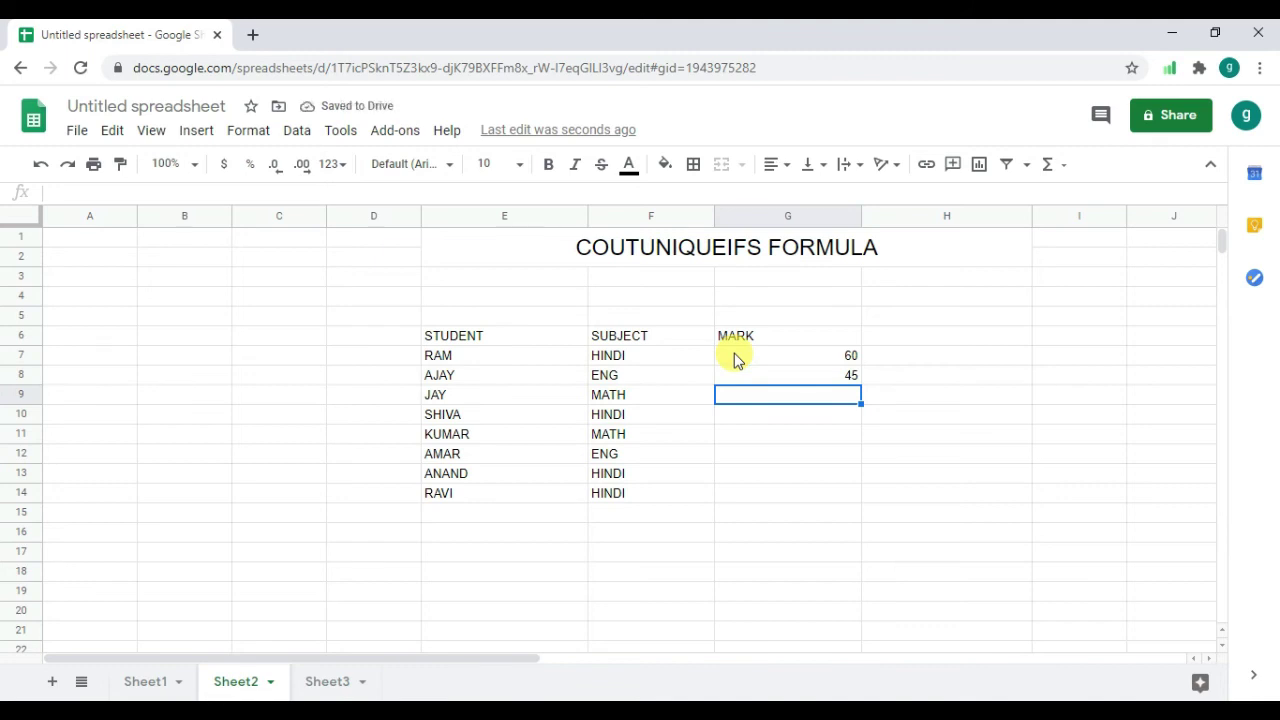
type("55")
key("Return")
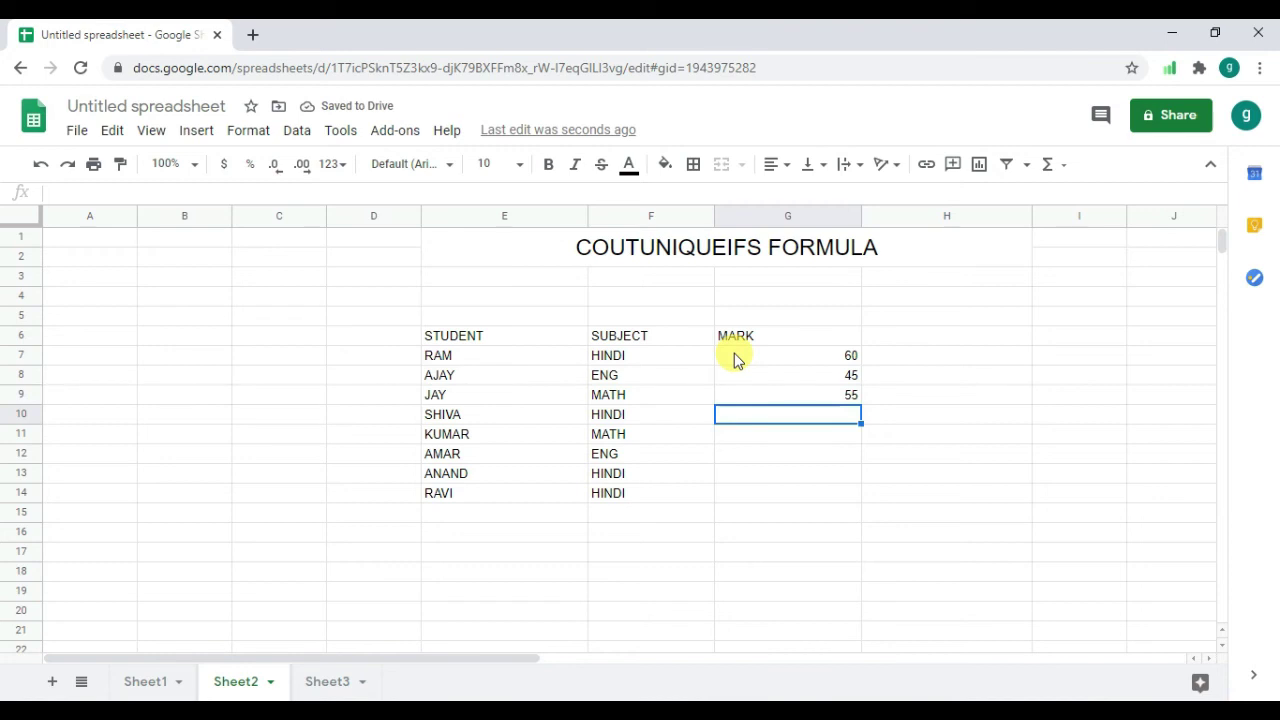
Step: Add the marks 35 and 40 in cells G10 and G11 of the MARK column
type("35")
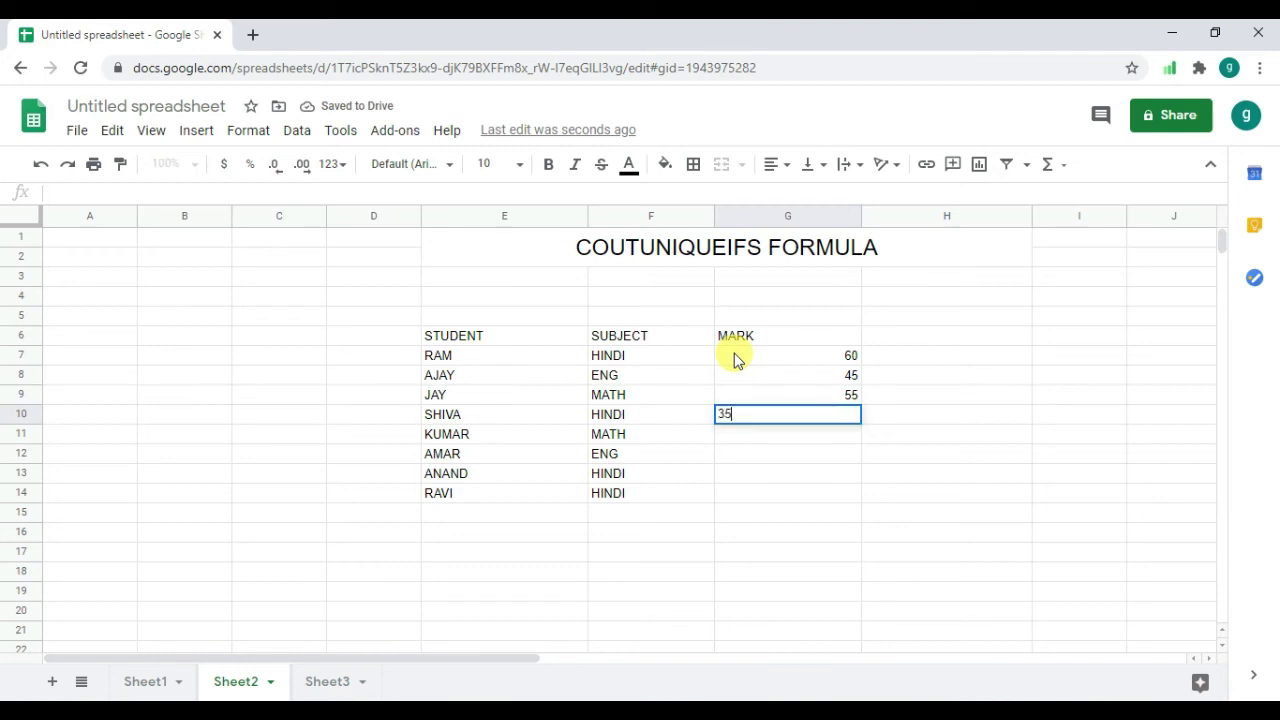
key("Return")
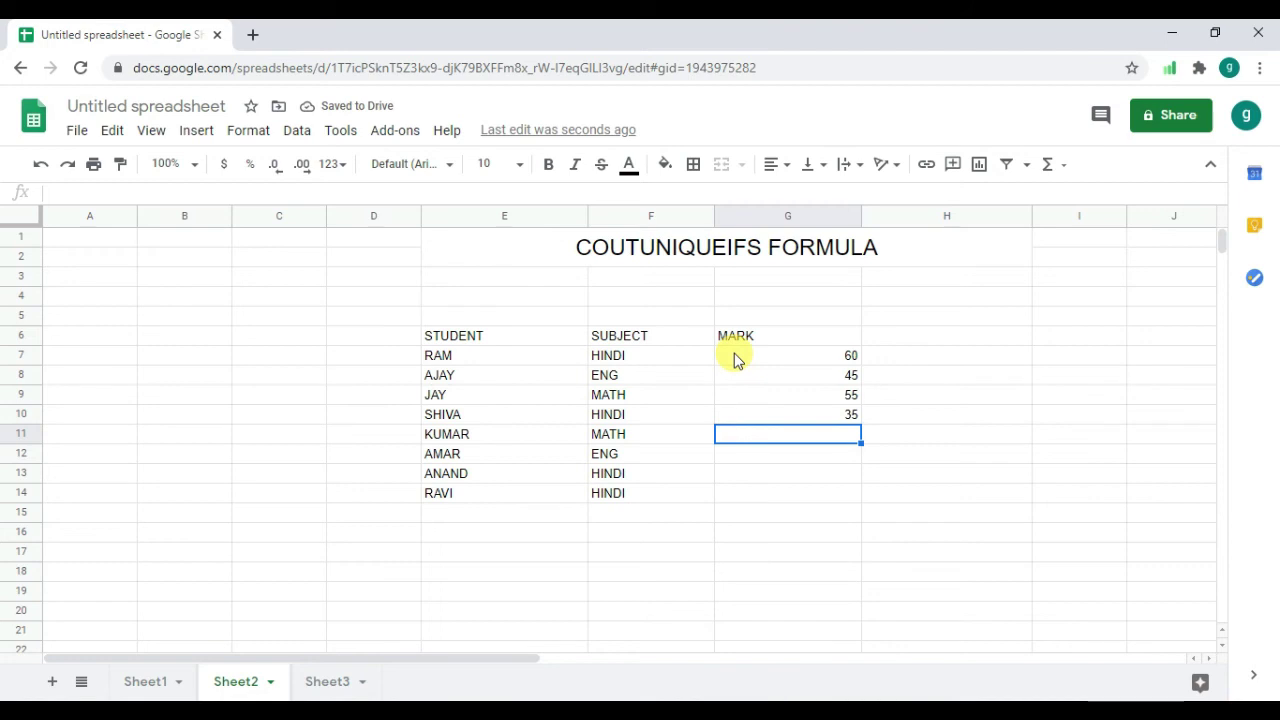
type("4")
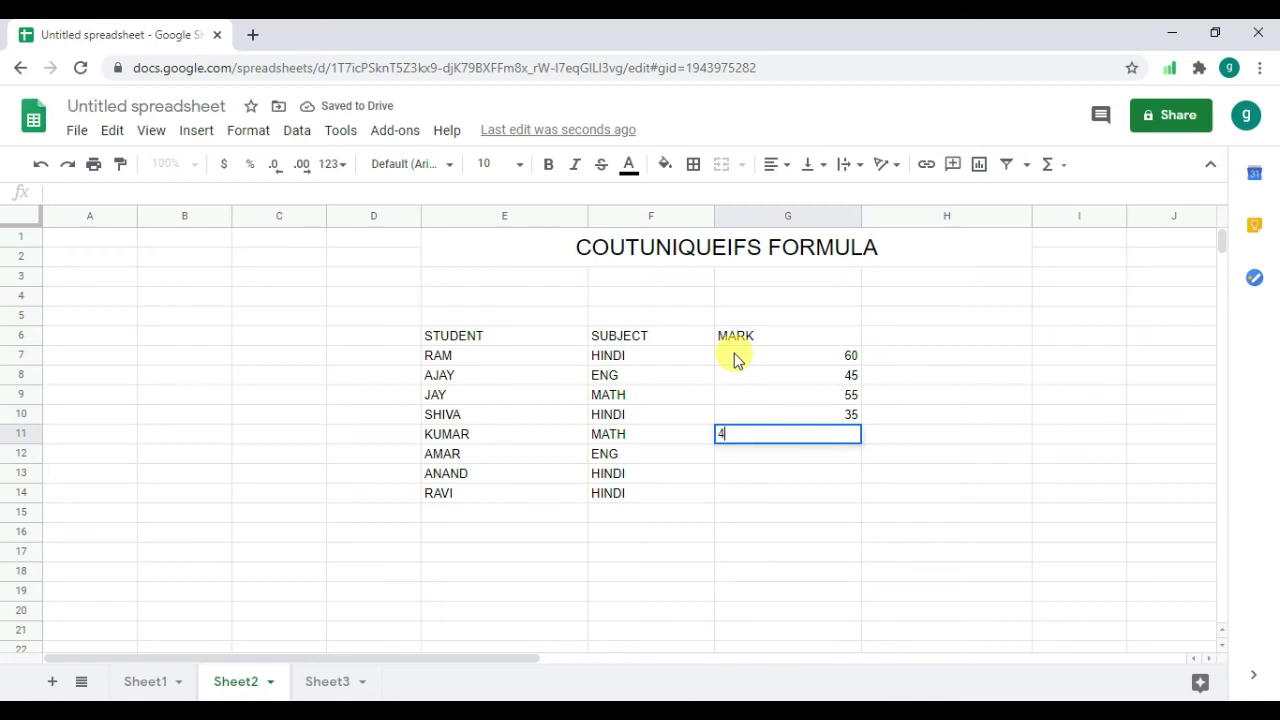
type("0")
key("Return")
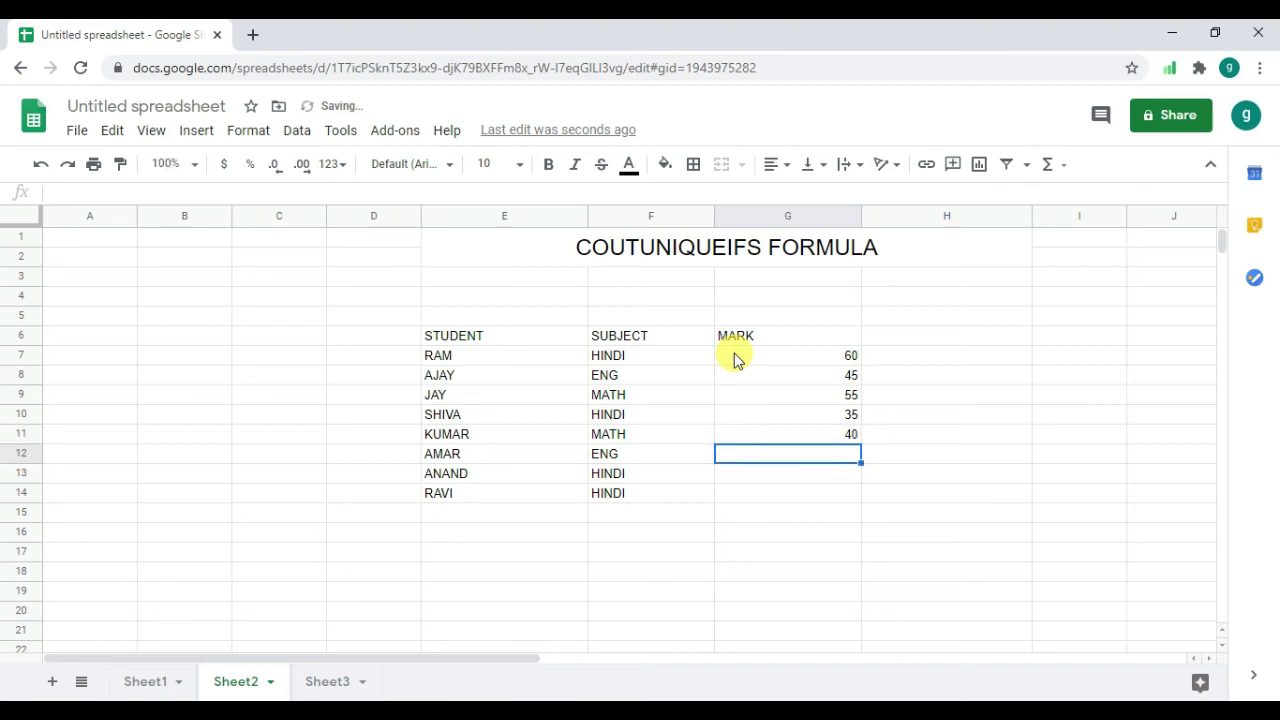
Step: Fill the last three MARK cells, G12 to G14, with 55, 35 and 55
type("55")
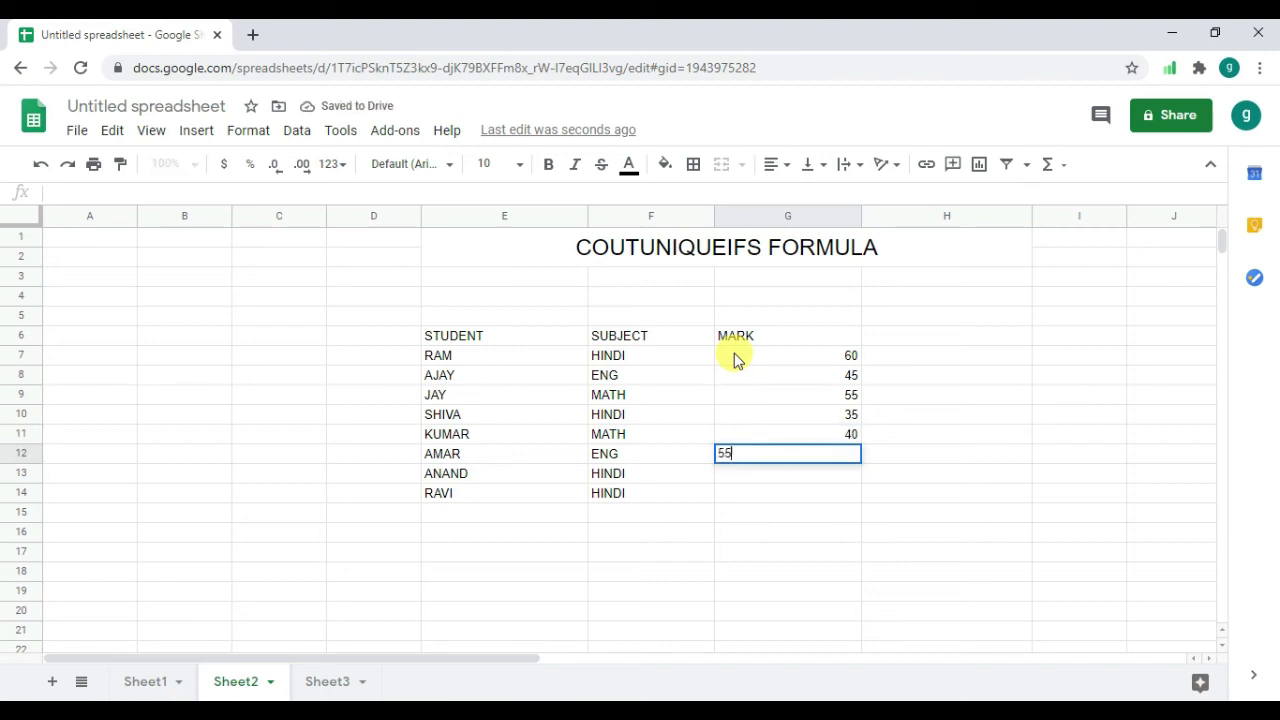
key("Return")
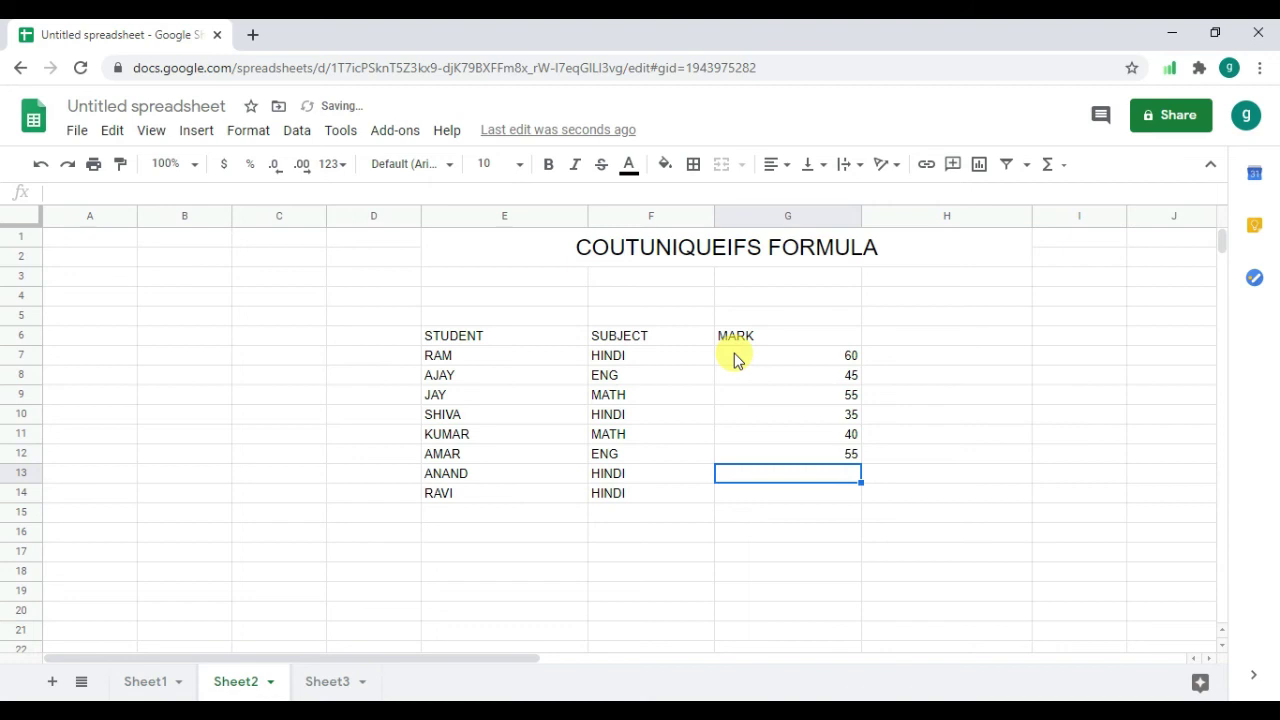
type("35")
key("Return")
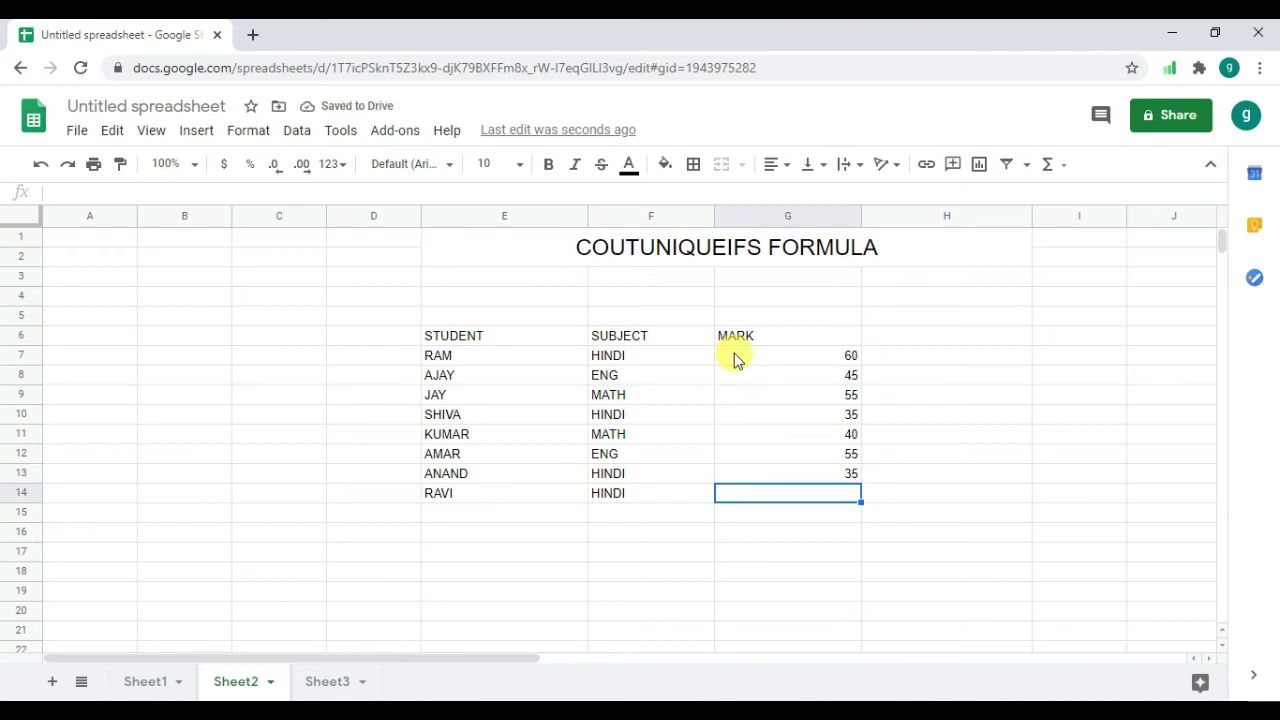
type("55")
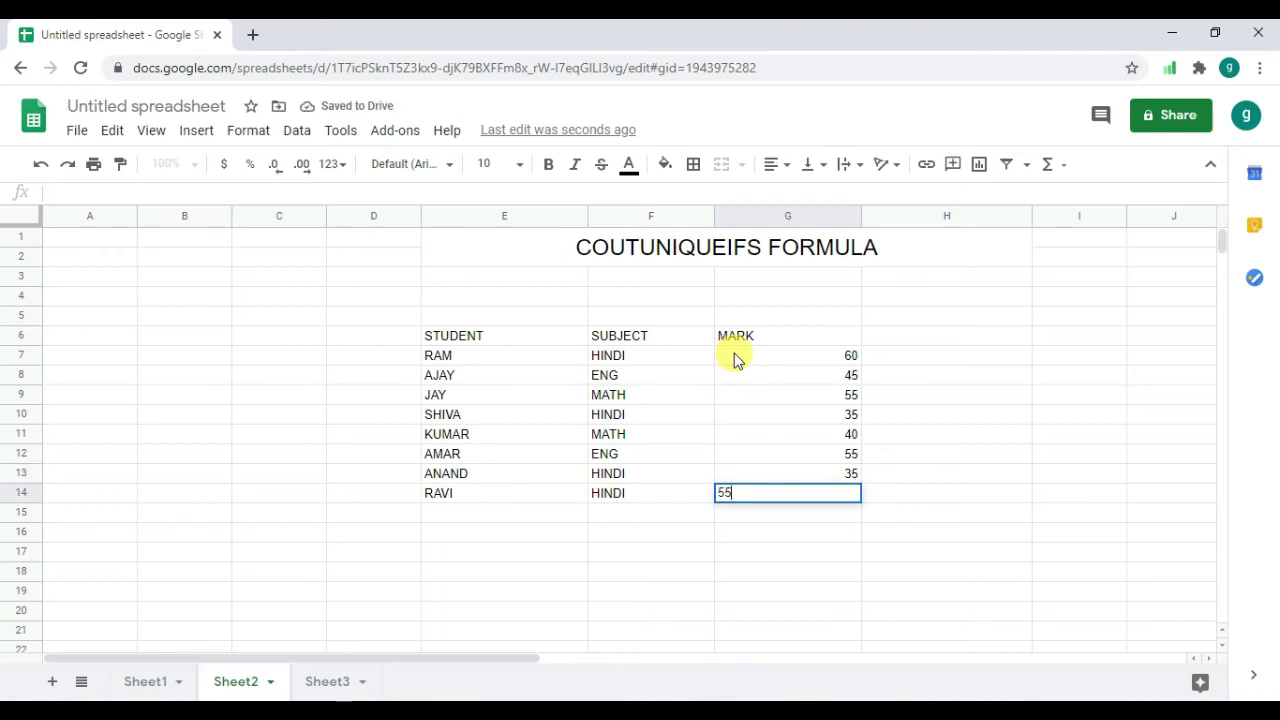
key("Return")
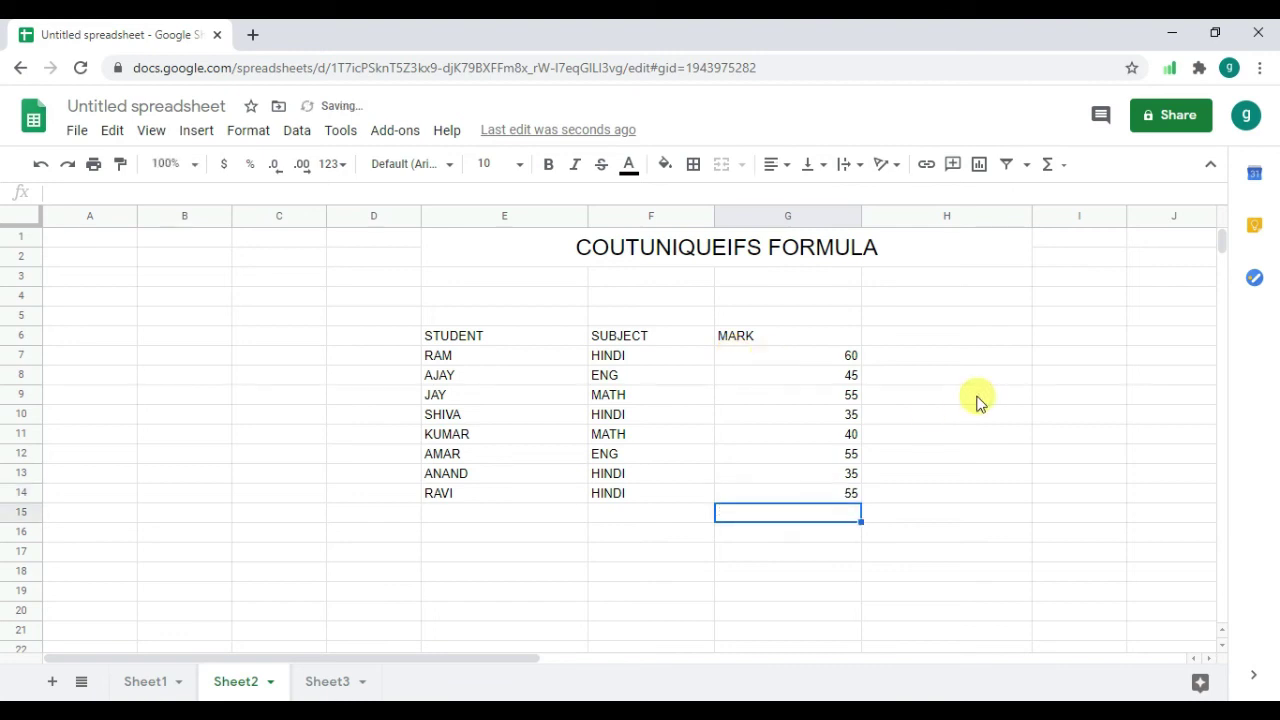
Step: Start a COUNTUNIQUEIFS formula in cell H9, beside the mark table
left_click(977, 400)
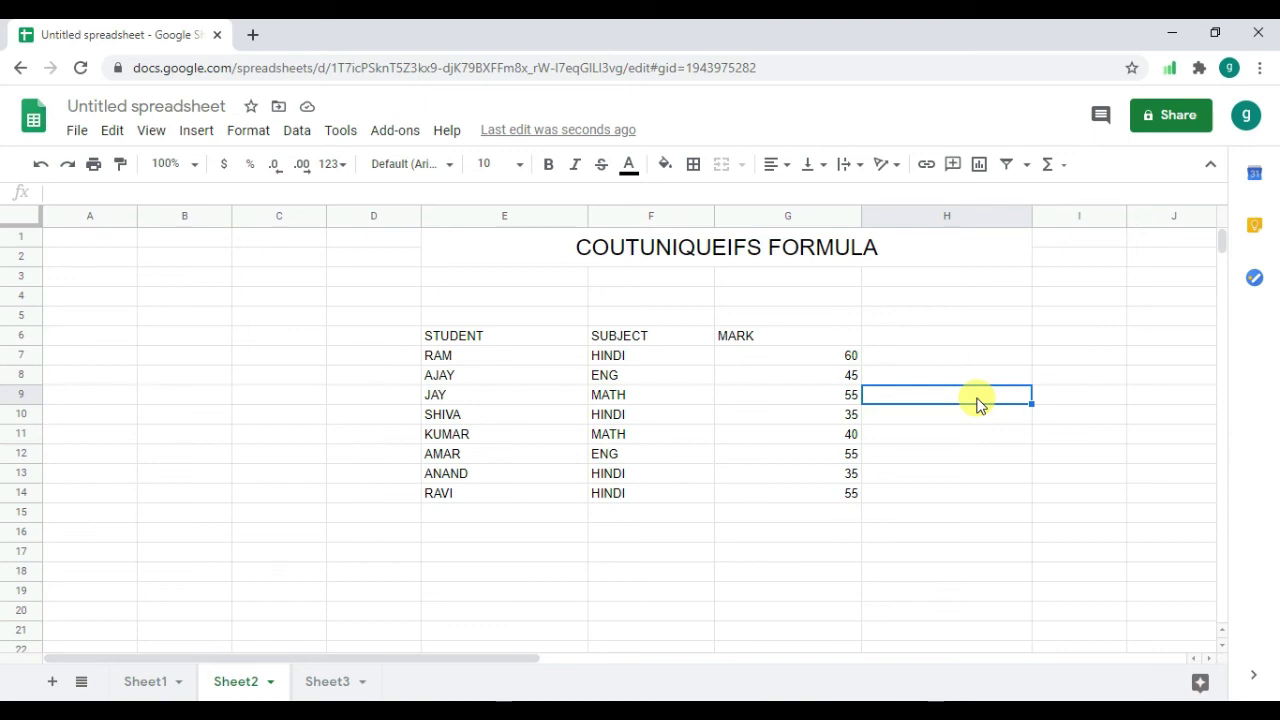
type("=")
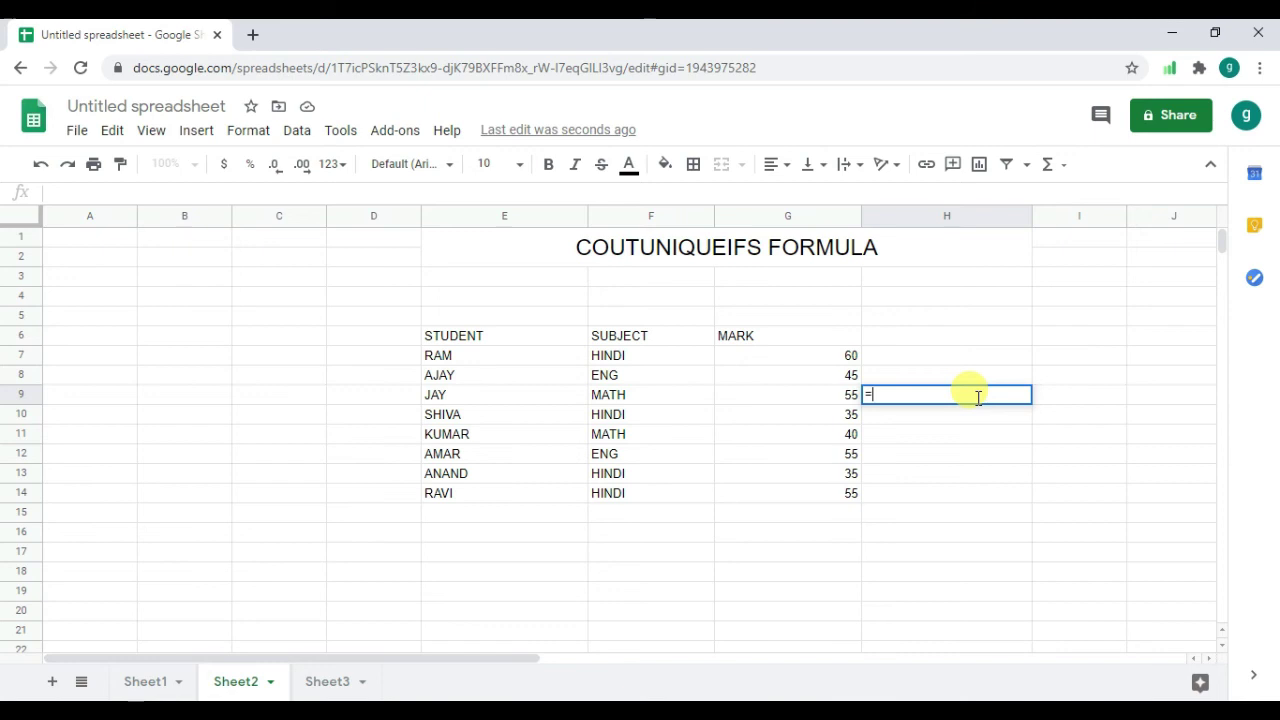
type("COUNT")
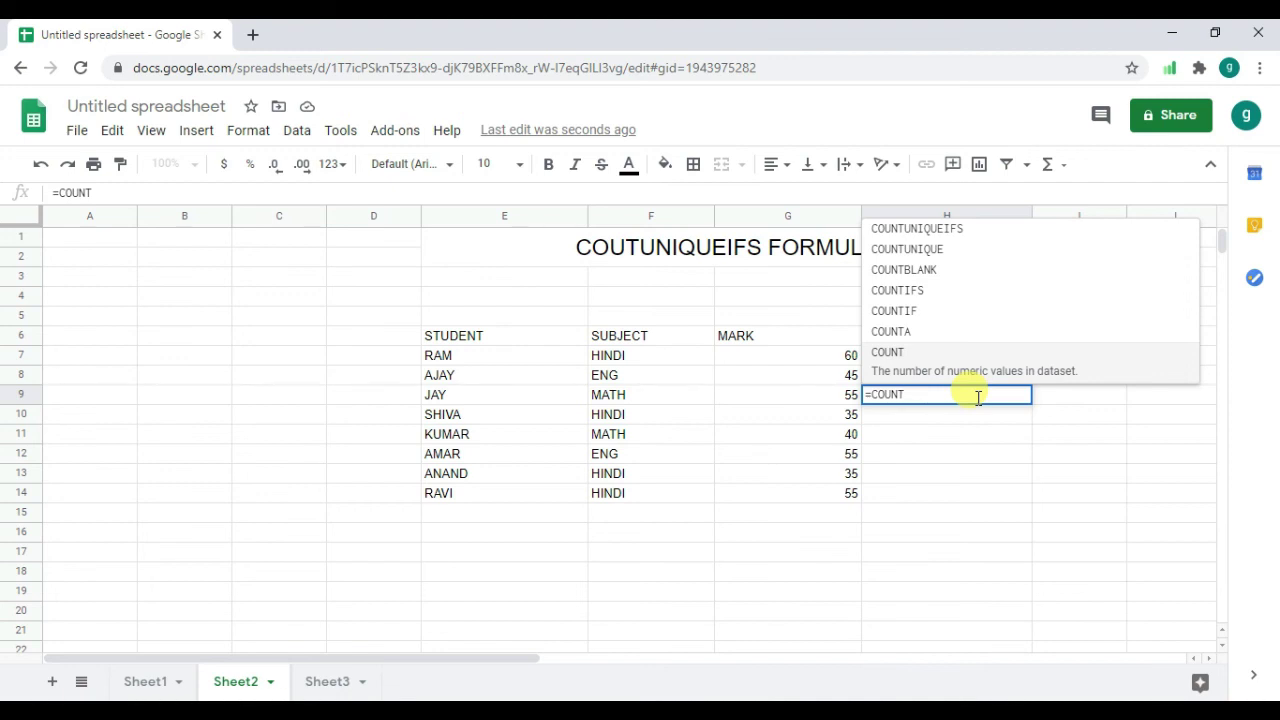
left_click(947, 229)
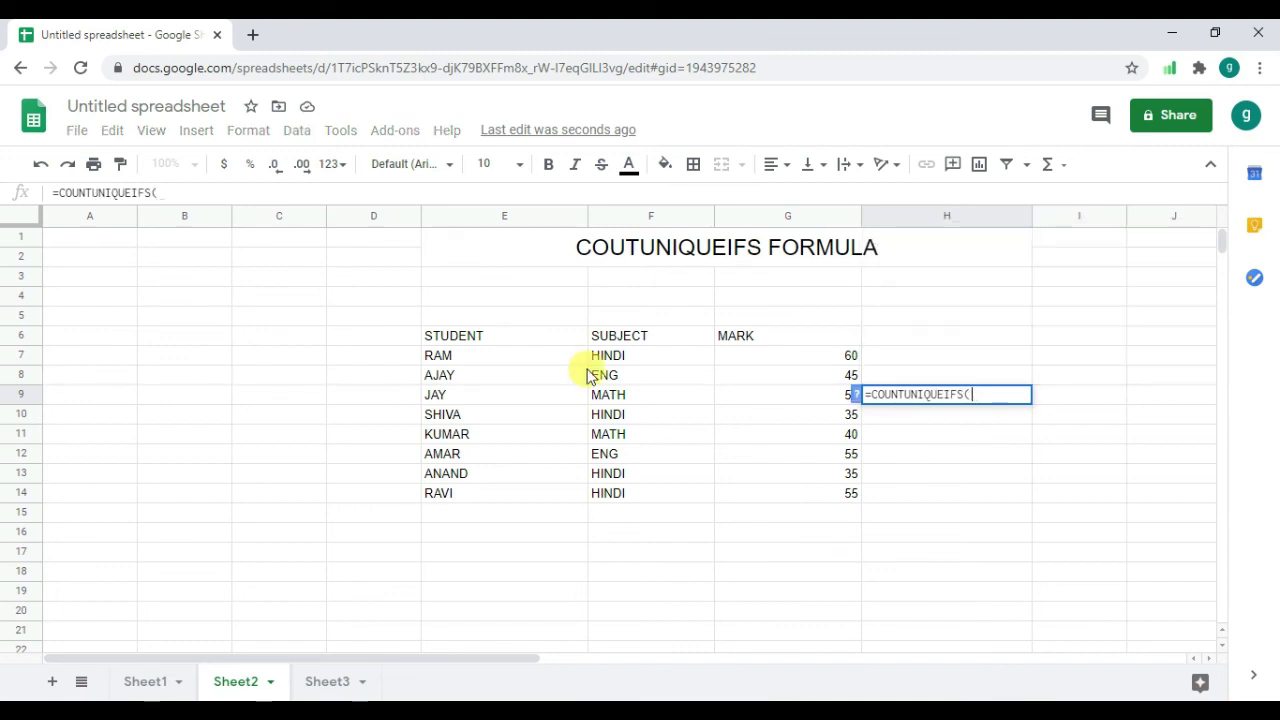
left_click_drag(625, 390, 646, 503)
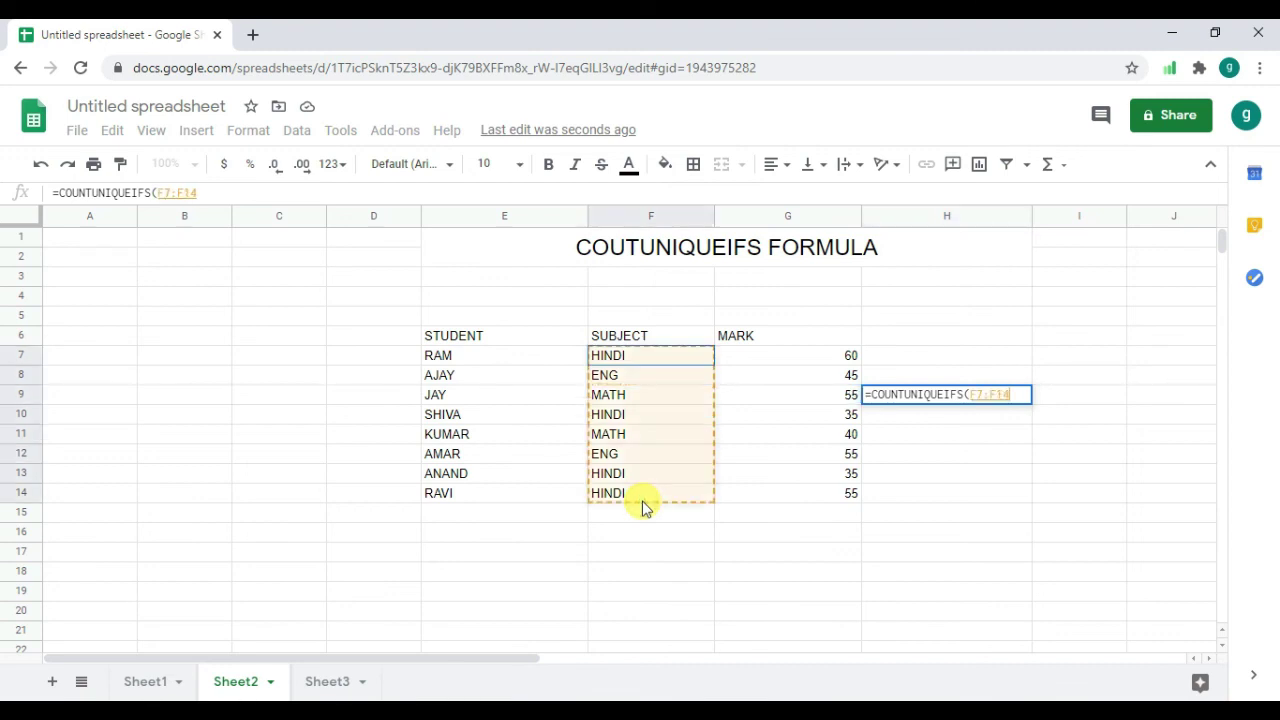
left_click(643, 505)
type(",")
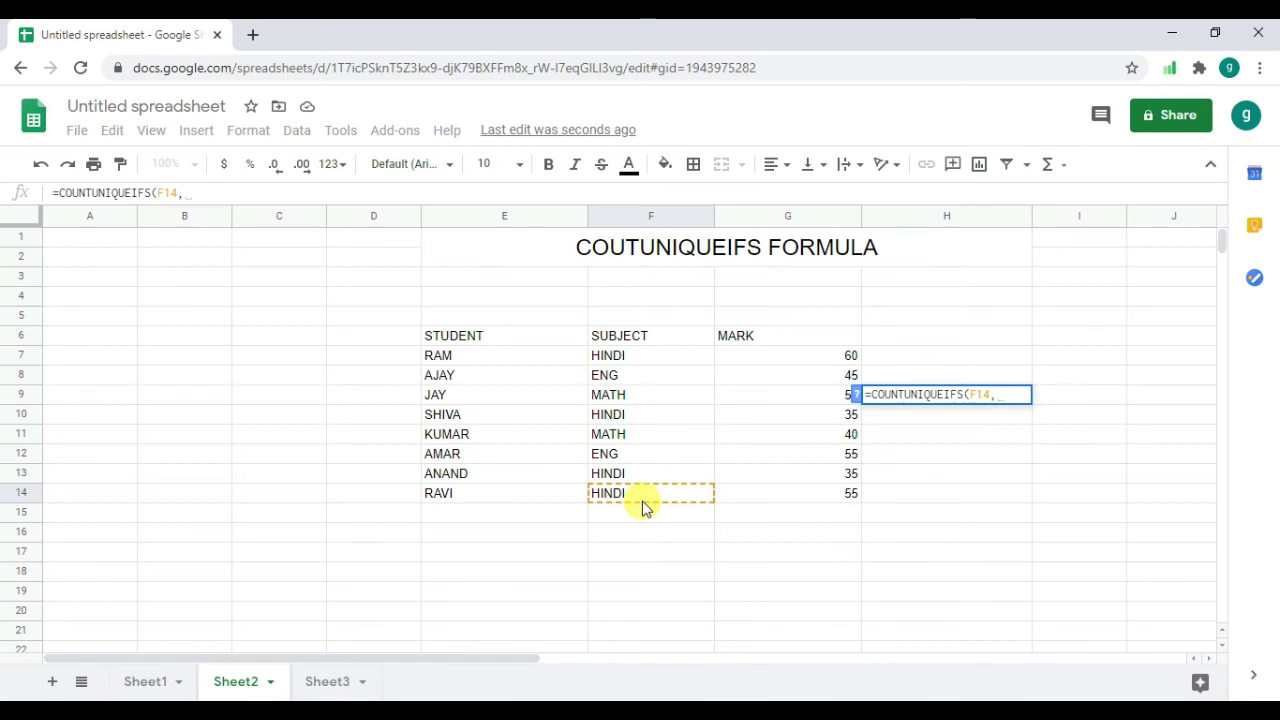
key("BackSpace")
key("BackSpace")
key("BackSpace")
key("BackSpace")
key("BackSpace")
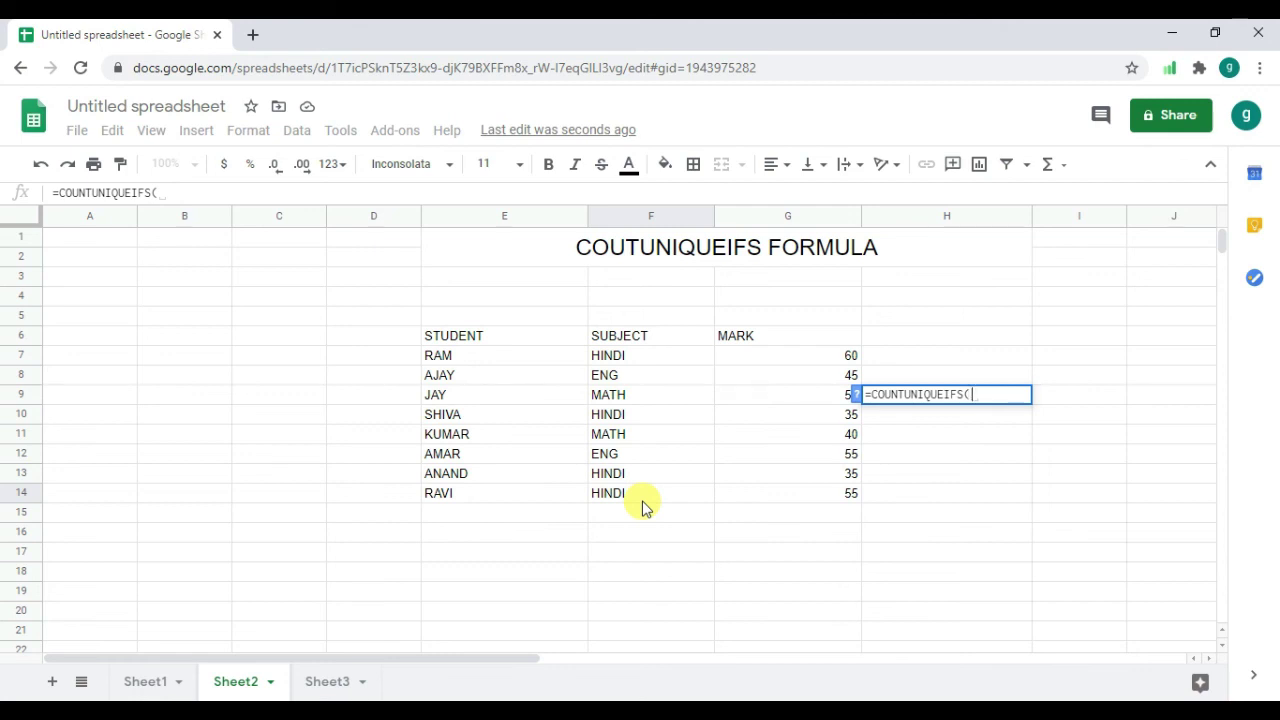
Step: Give the COUNTUNIQUEIFS formula the subject cells F7:F14 as both the count range and the first criteria range
left_click_drag(598, 358, 633, 494)
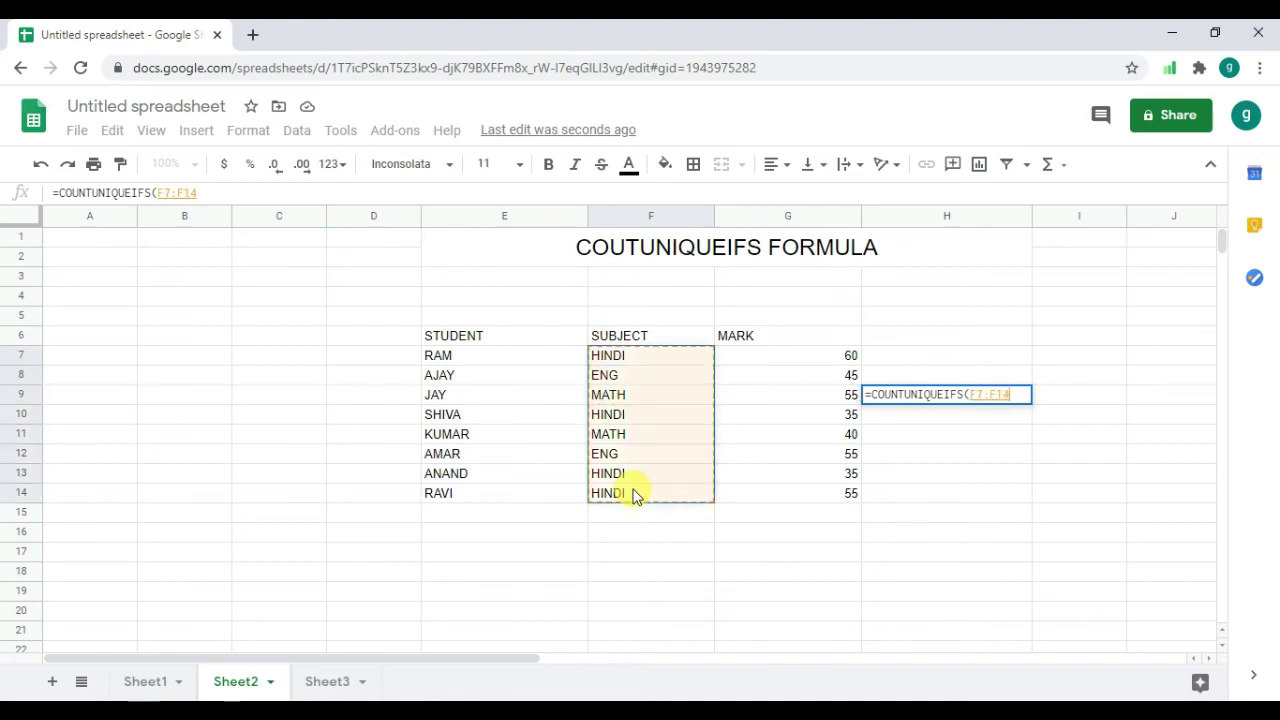
type(",")
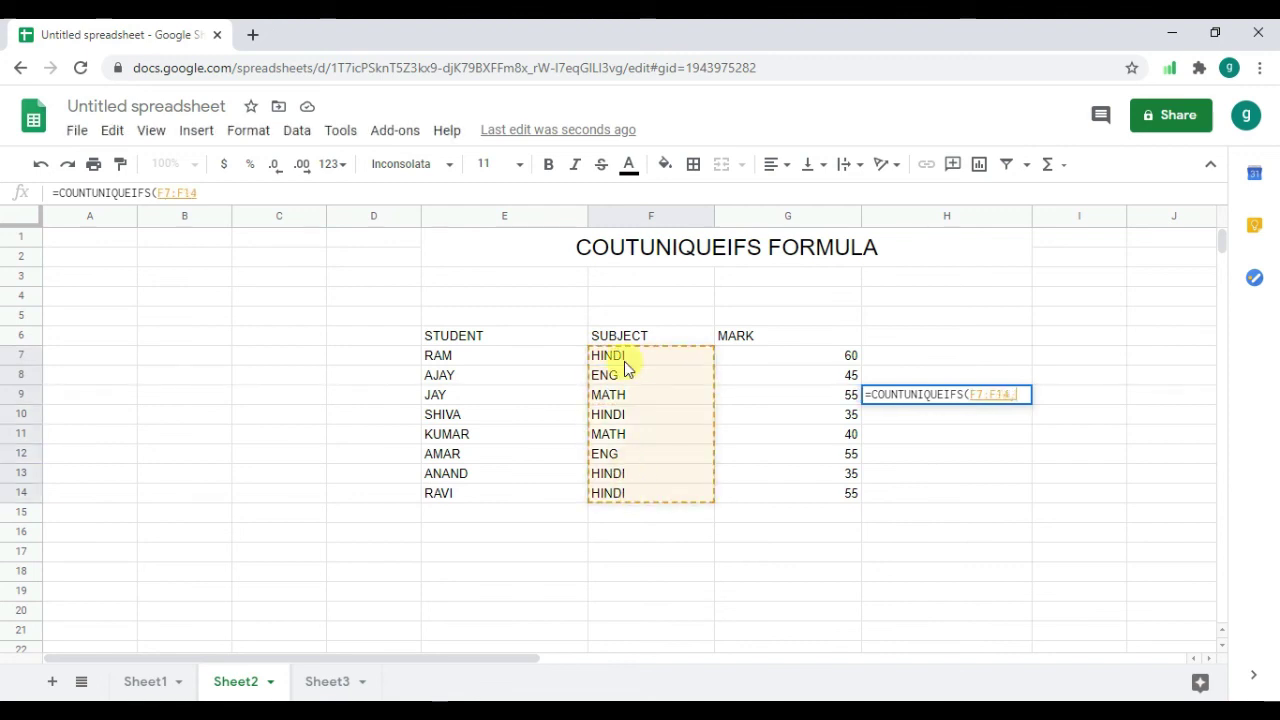
left_click_drag(648, 485, 652, 503)
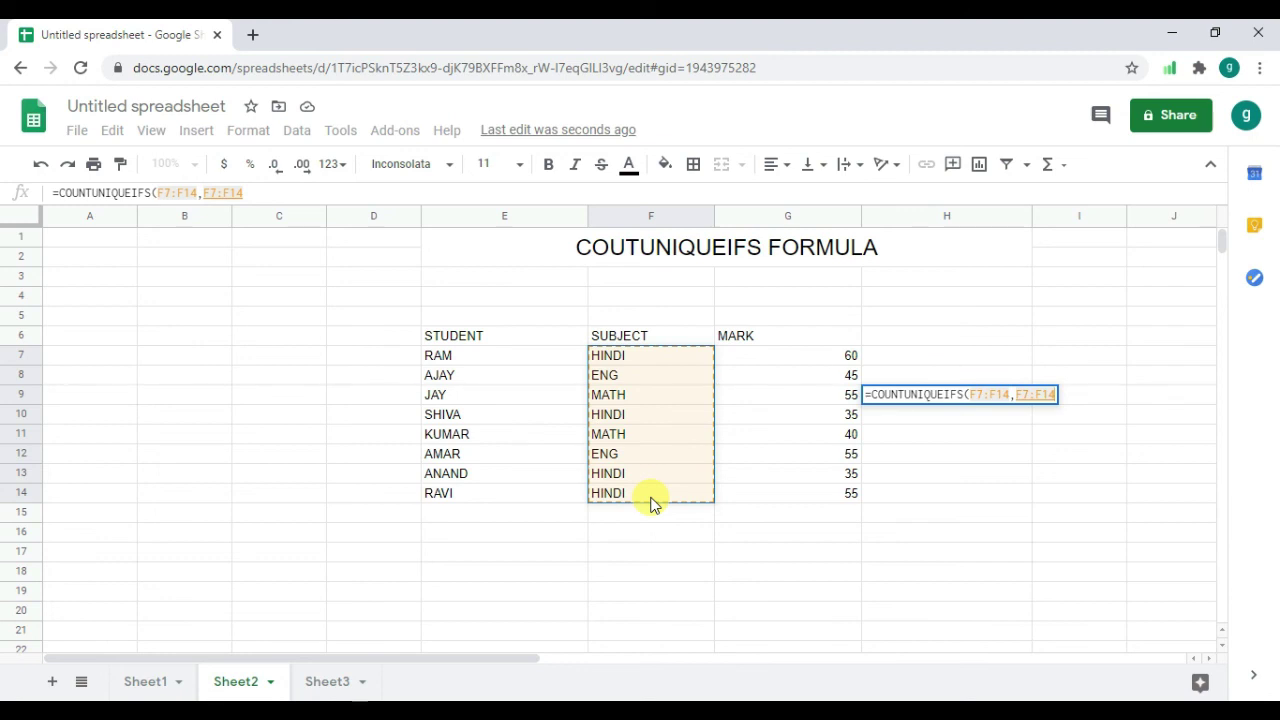
type(",")
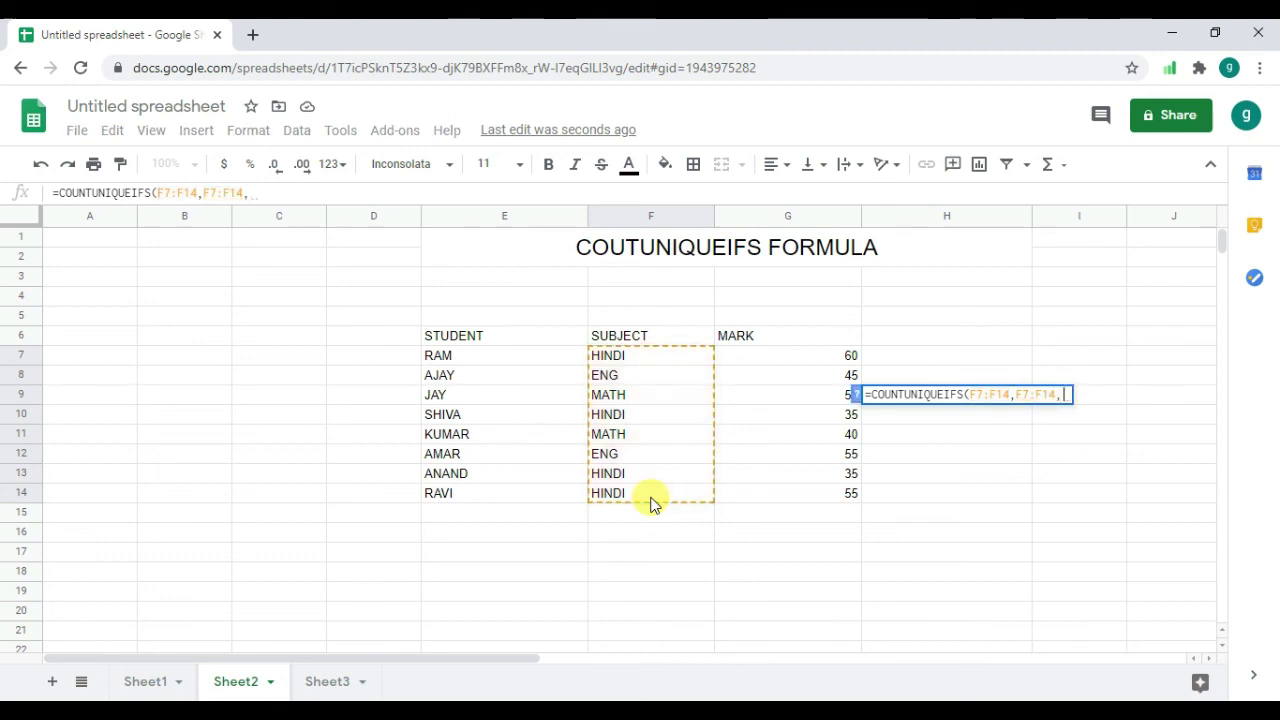
Step: Set the first criterion of the COUNTUNIQUEIFS formula in H9 to "HINDI"
type("\"H")
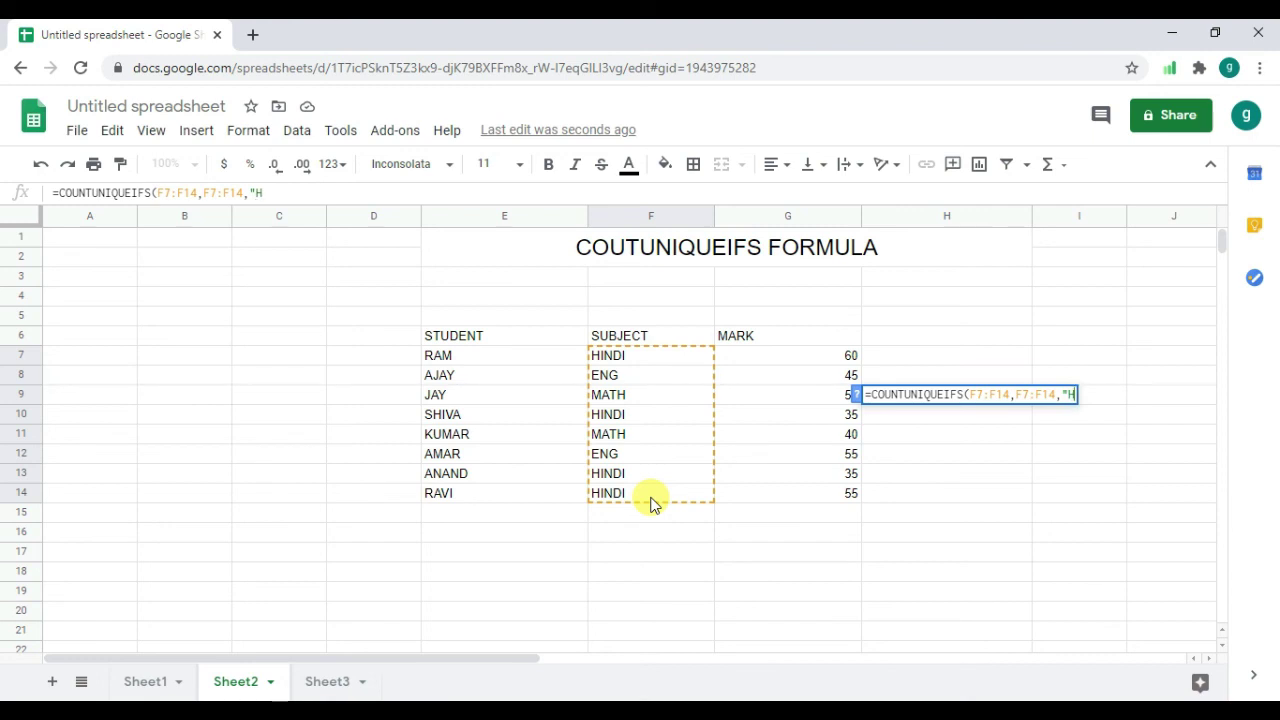
type("INDI\"")
type(",")
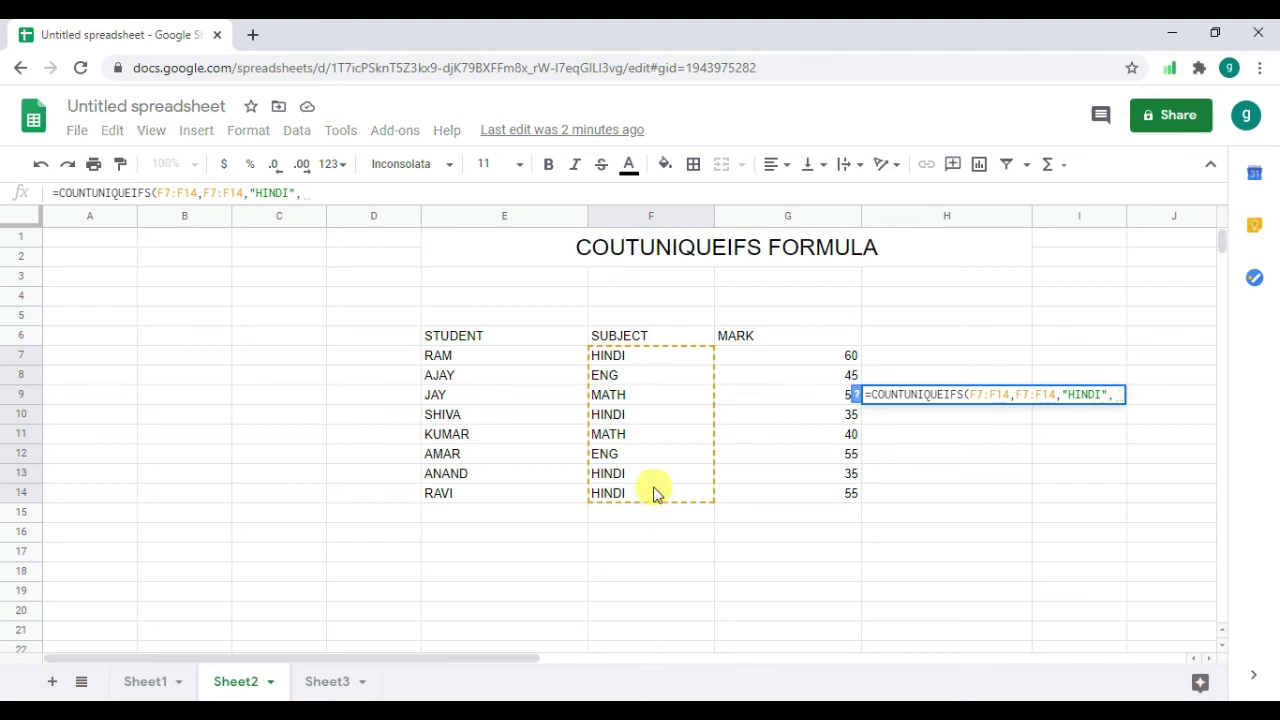
Step: Add the marks G7:G14 as the second criteria range with the criterion ">40" and complete the formula
left_click_drag(766, 360, 795, 497)
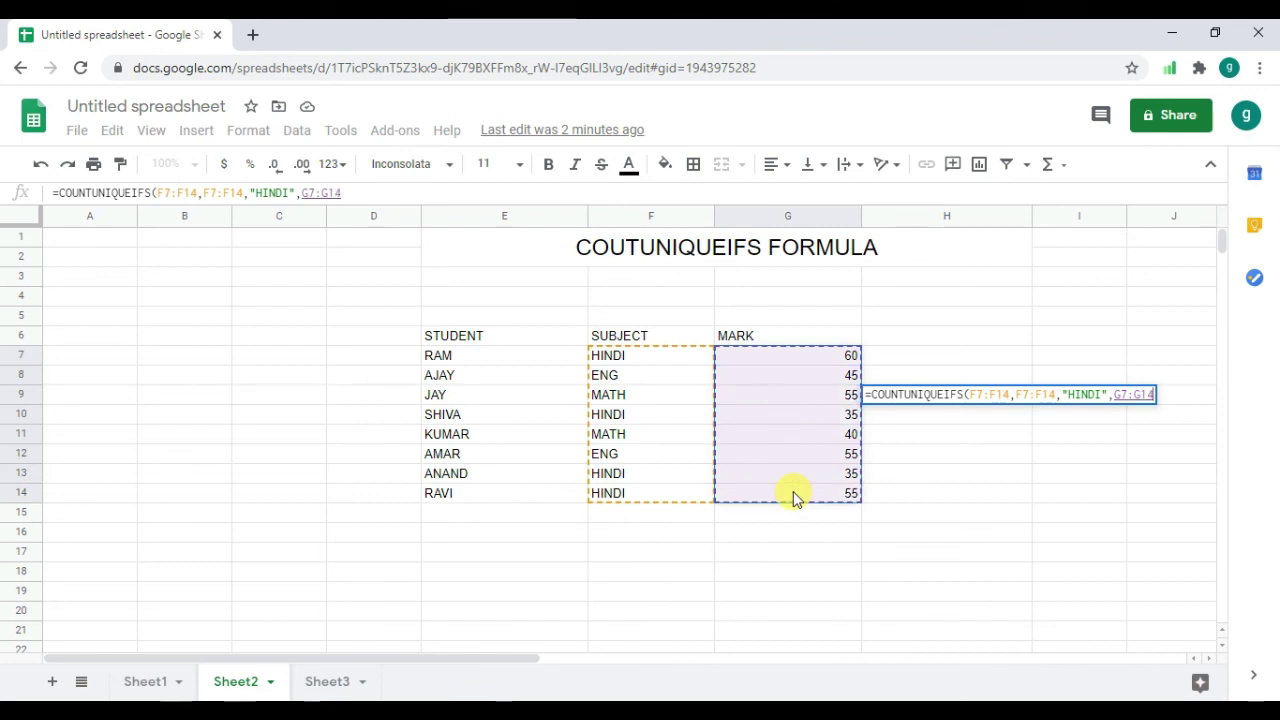
type(",")
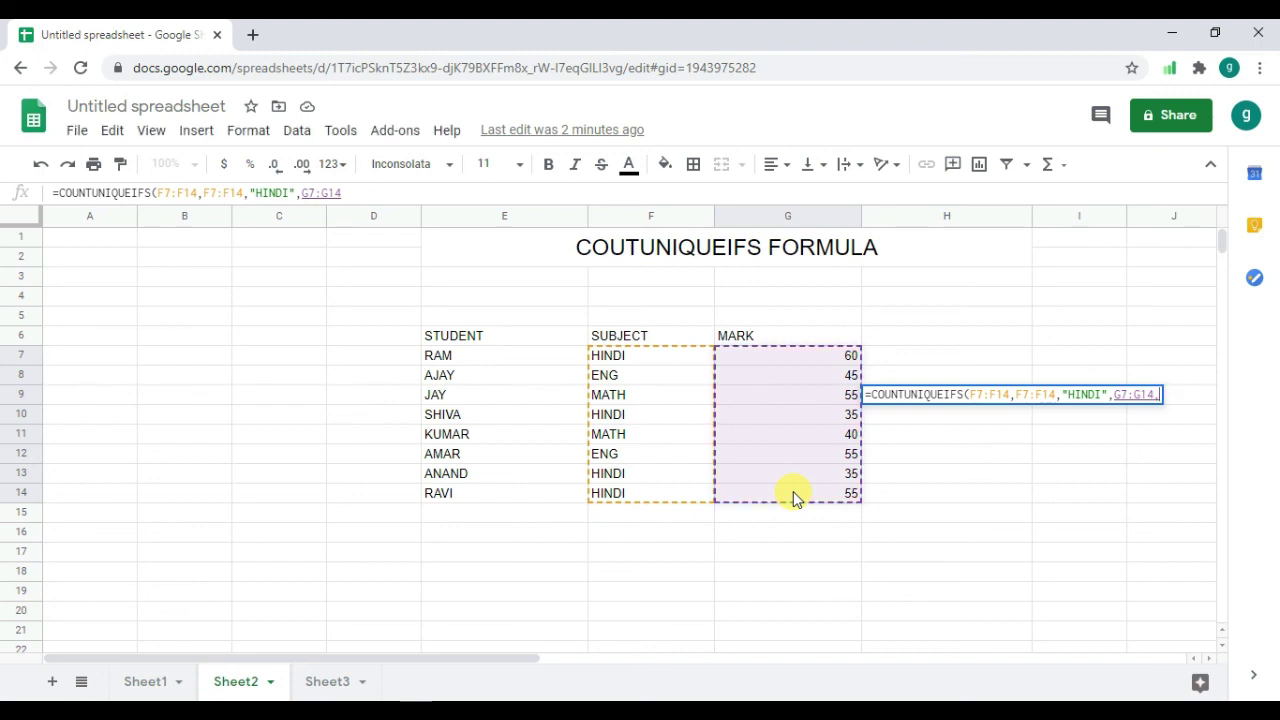
type("\"")
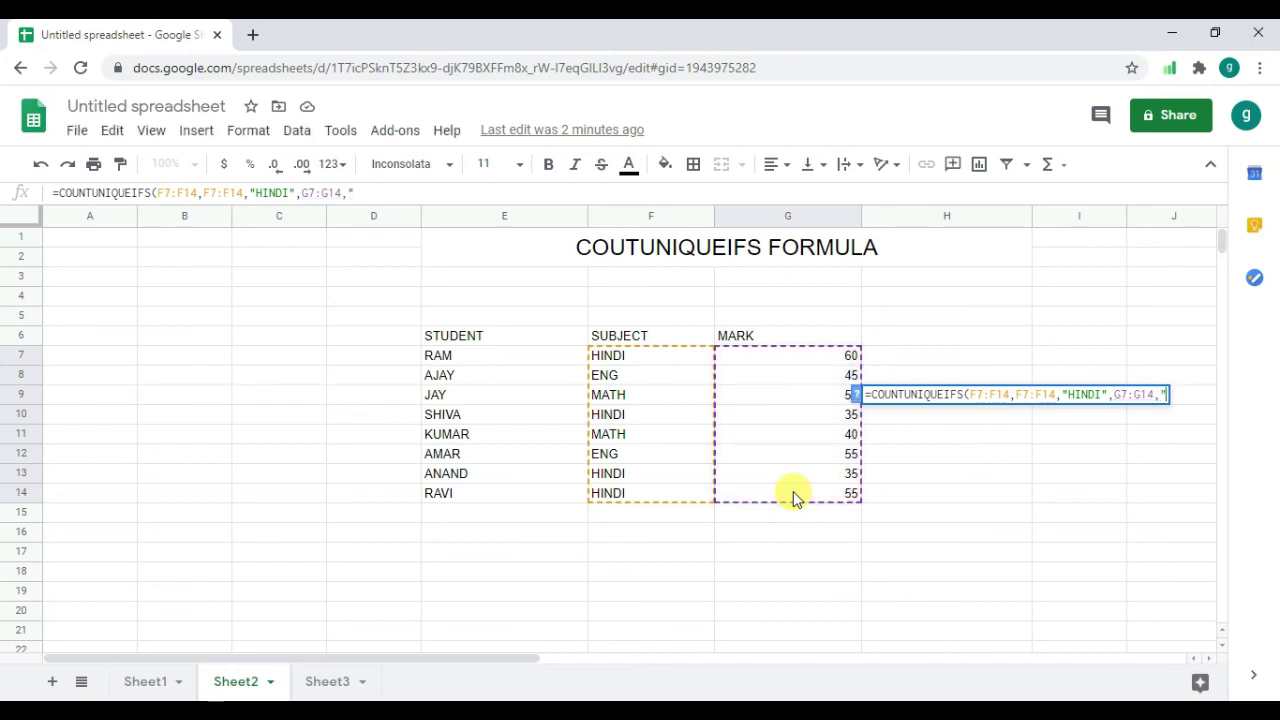
type(">40\"")
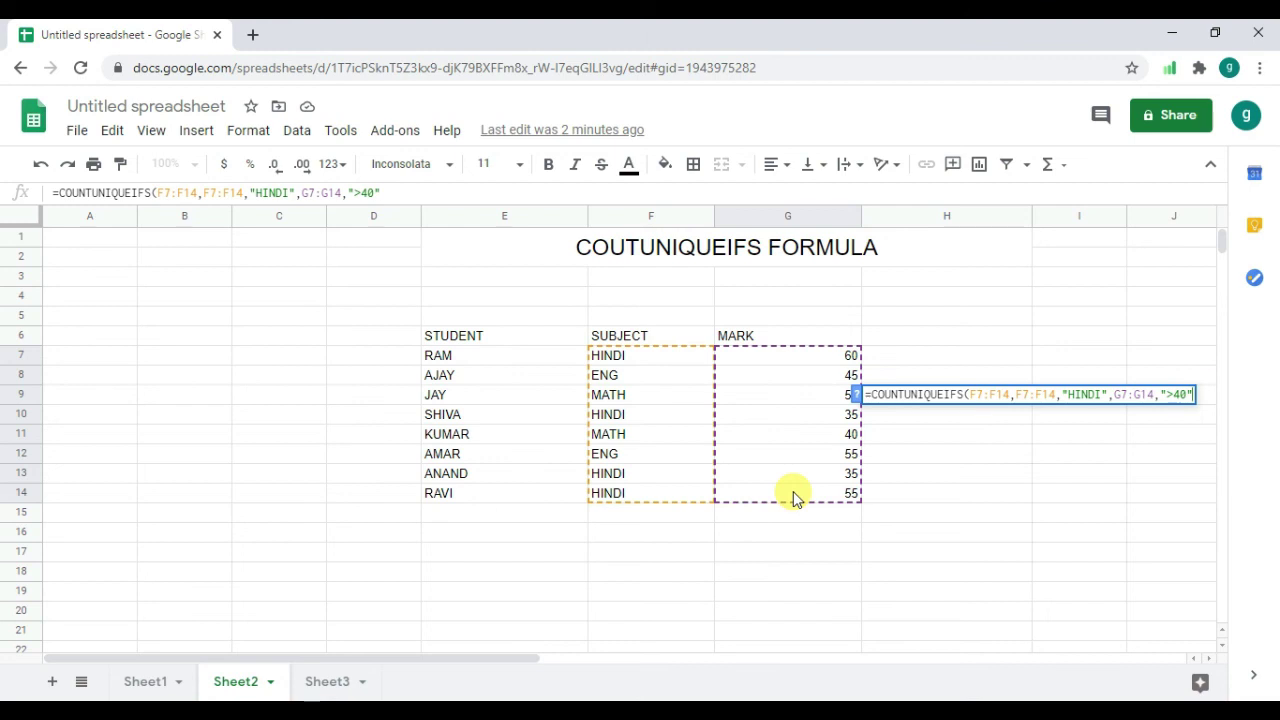
type(")")
key("Return")
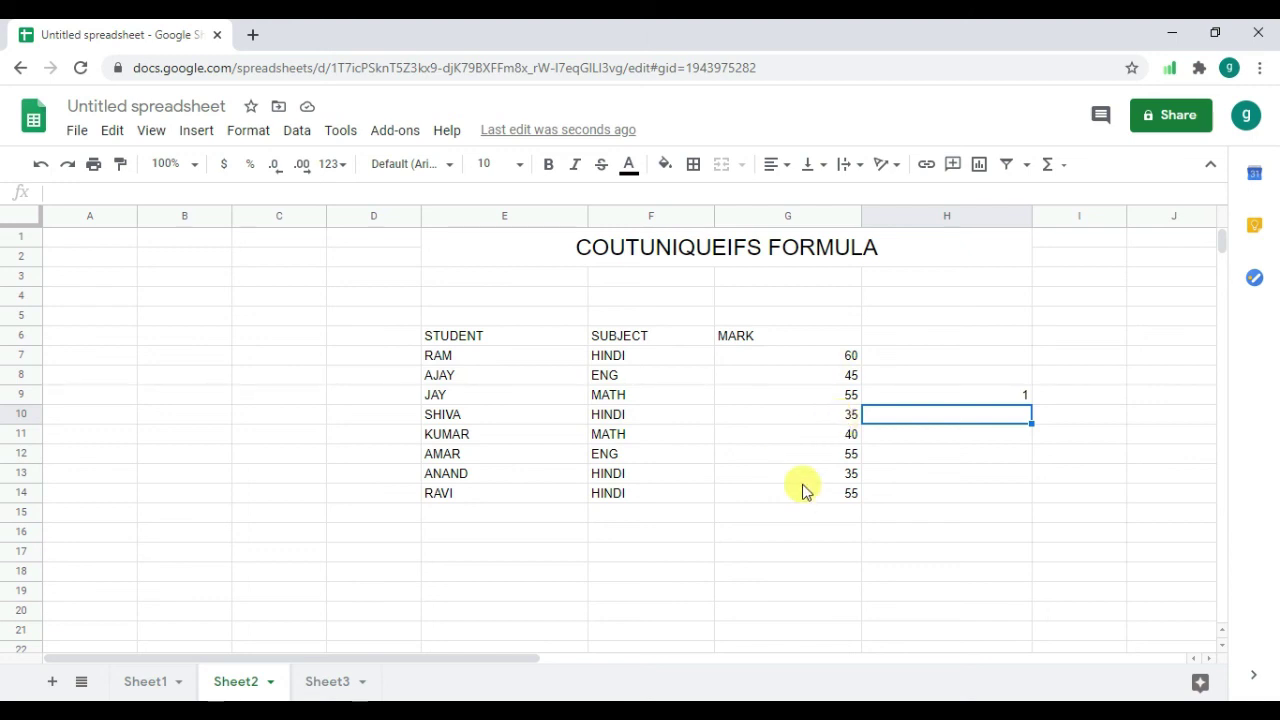
Step: Change the mark criterion in the H9 COUNTUNIQUEIFS formula to ">50" and reselect the cell
left_click(975, 398)
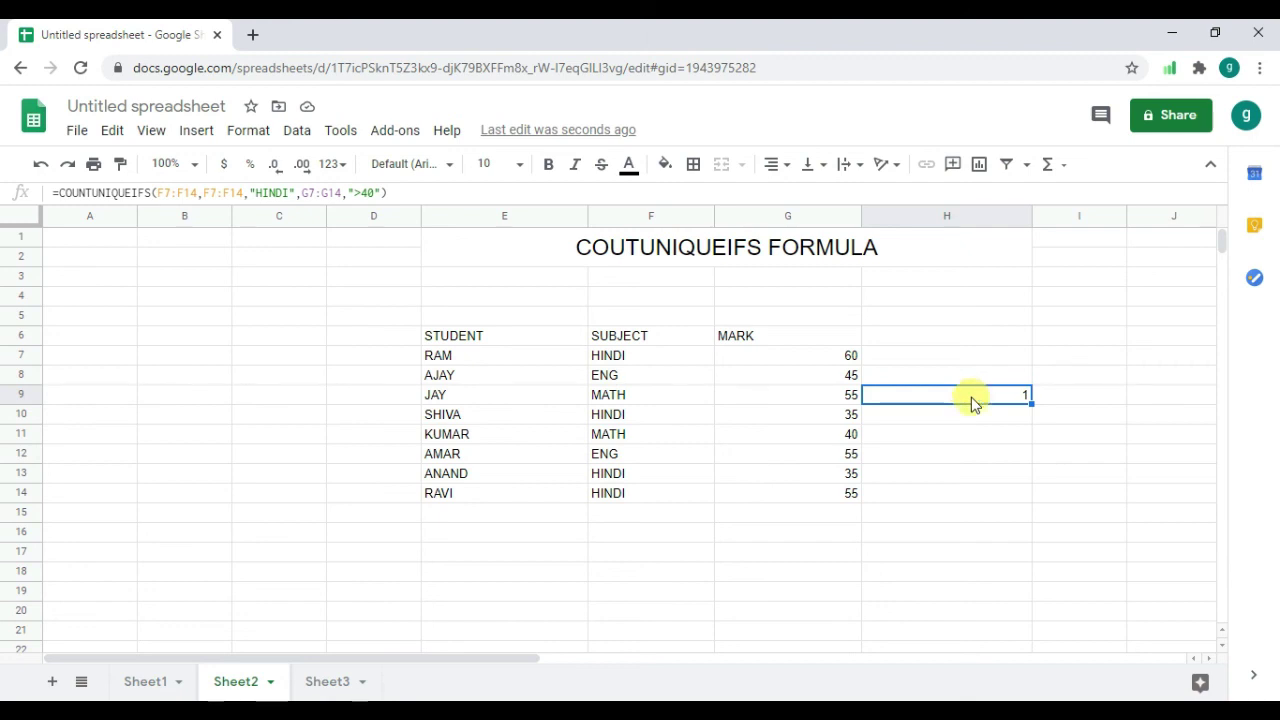
left_click(372, 193)
key("BackSpace")
key("BackSpace")
type("50")
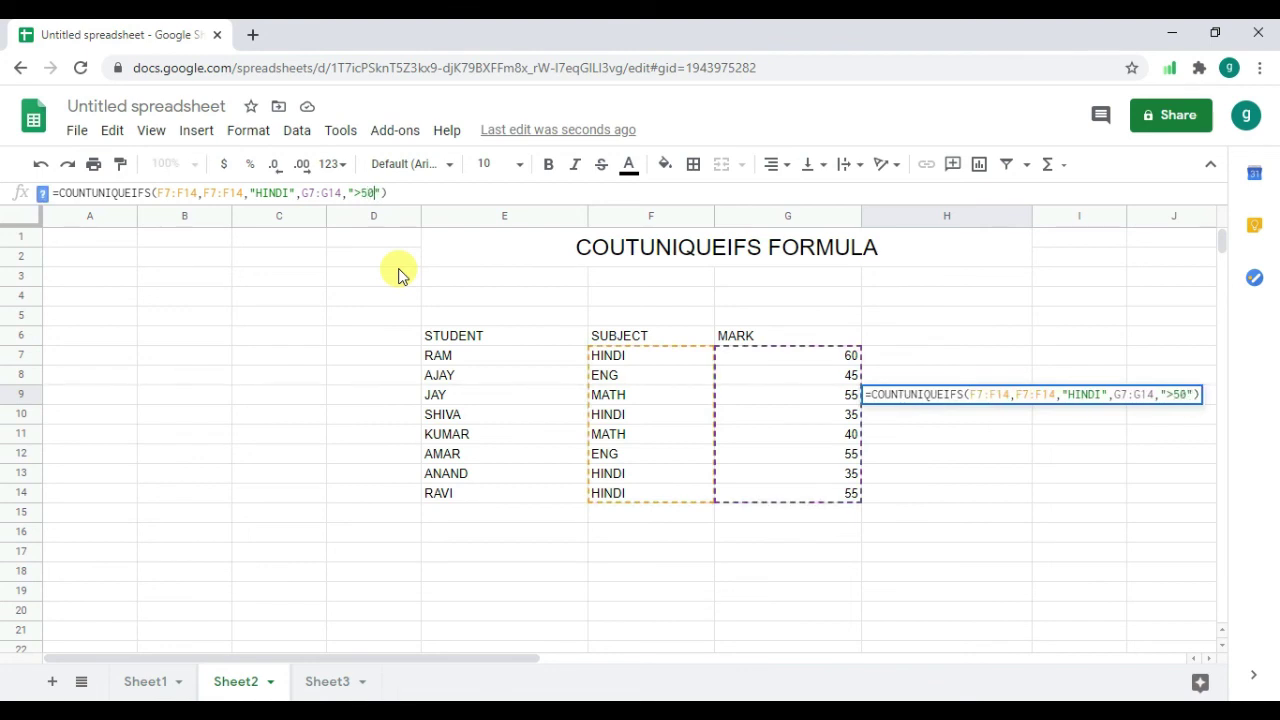
key("Return")
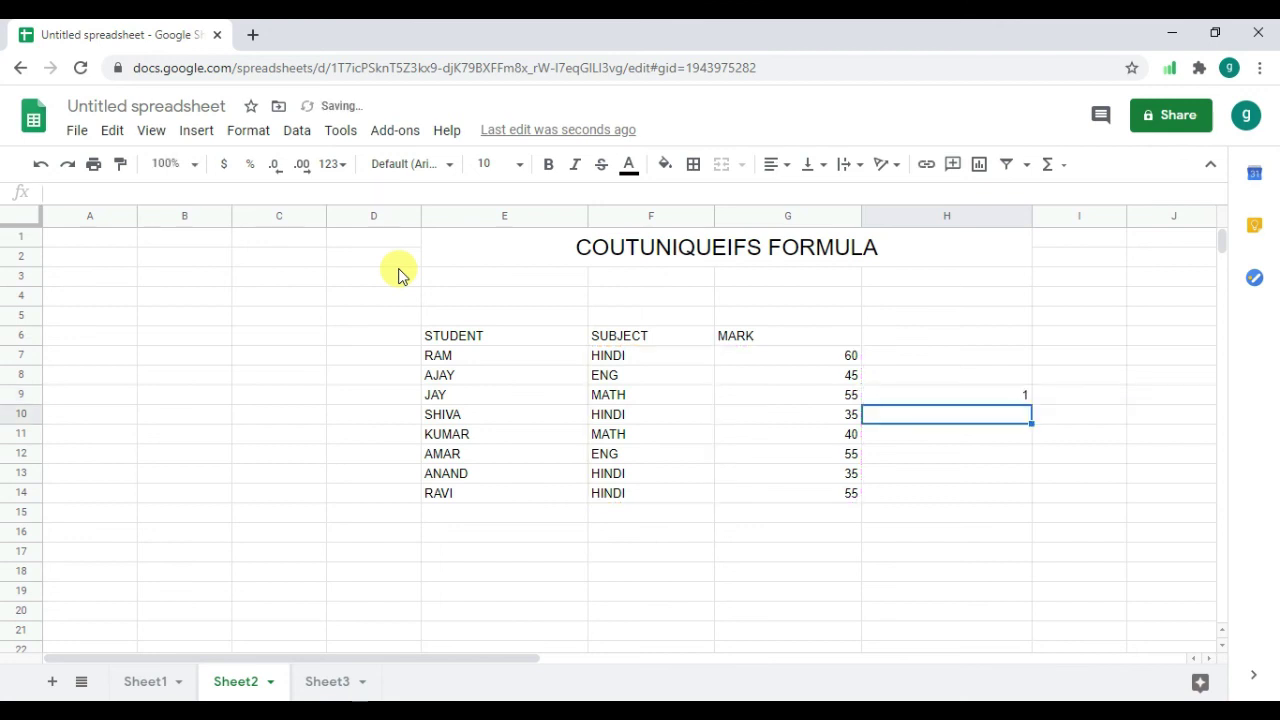
left_click(980, 395)
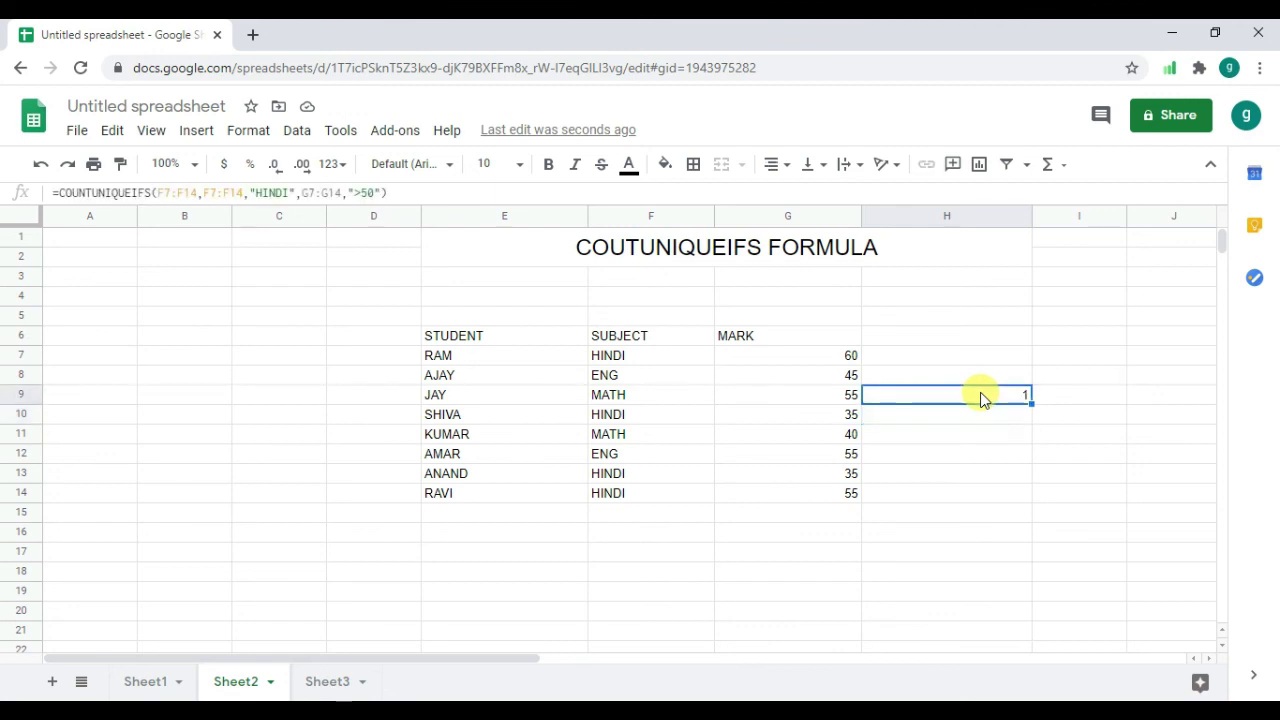